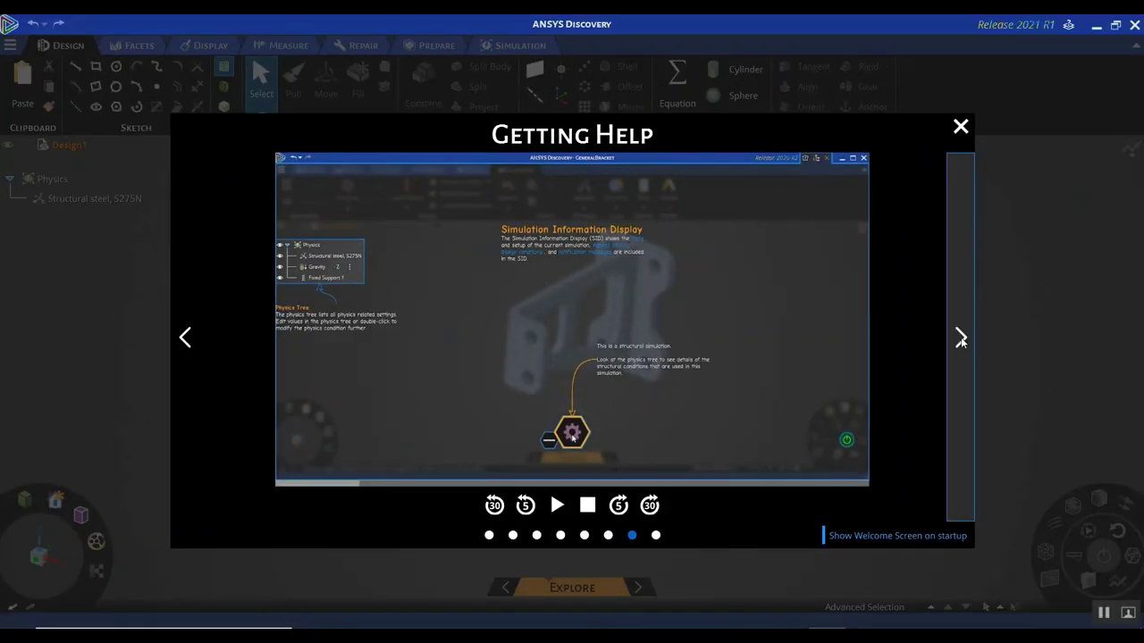
- Advance to the final welcome page, view the list of interactive tours and open the home page with the recent files
left_click(960, 337)
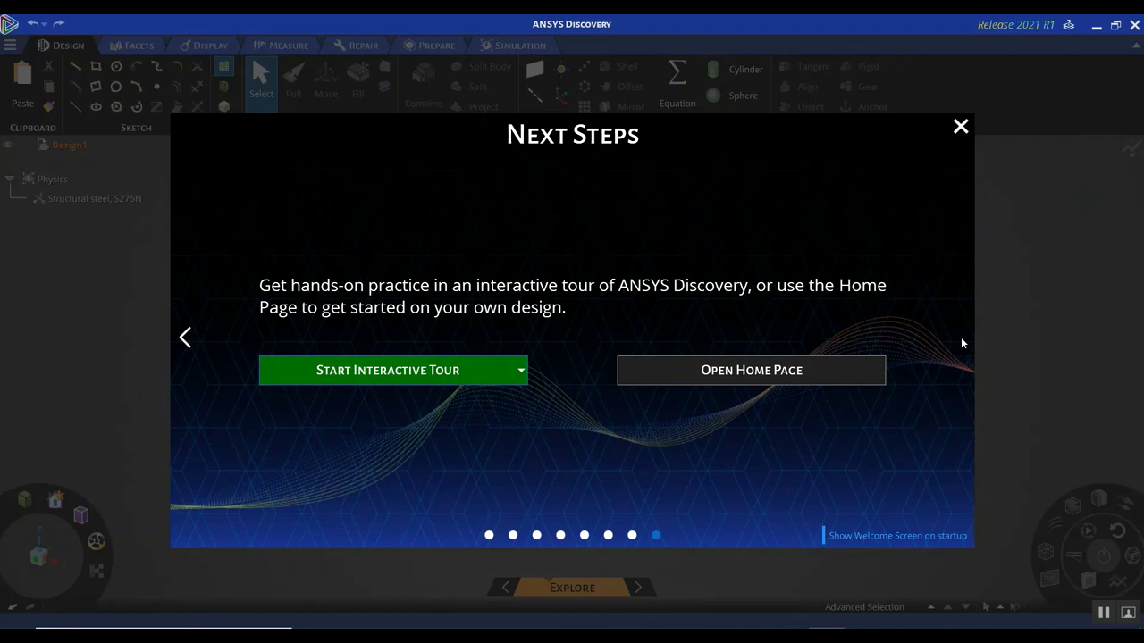
left_click(522, 372)
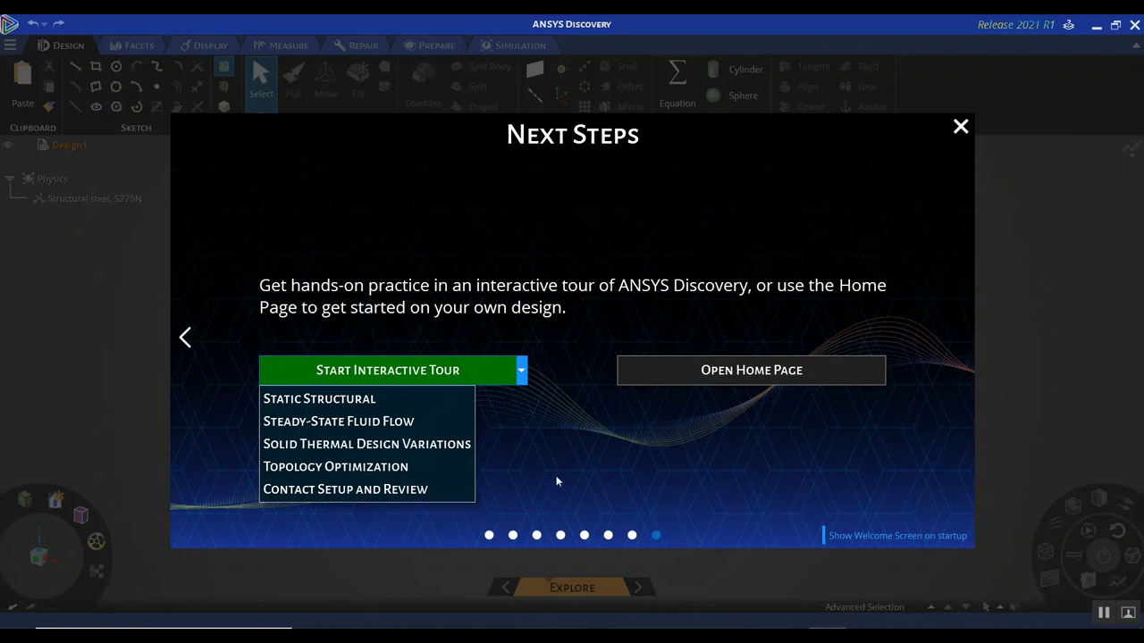
left_click(724, 373)
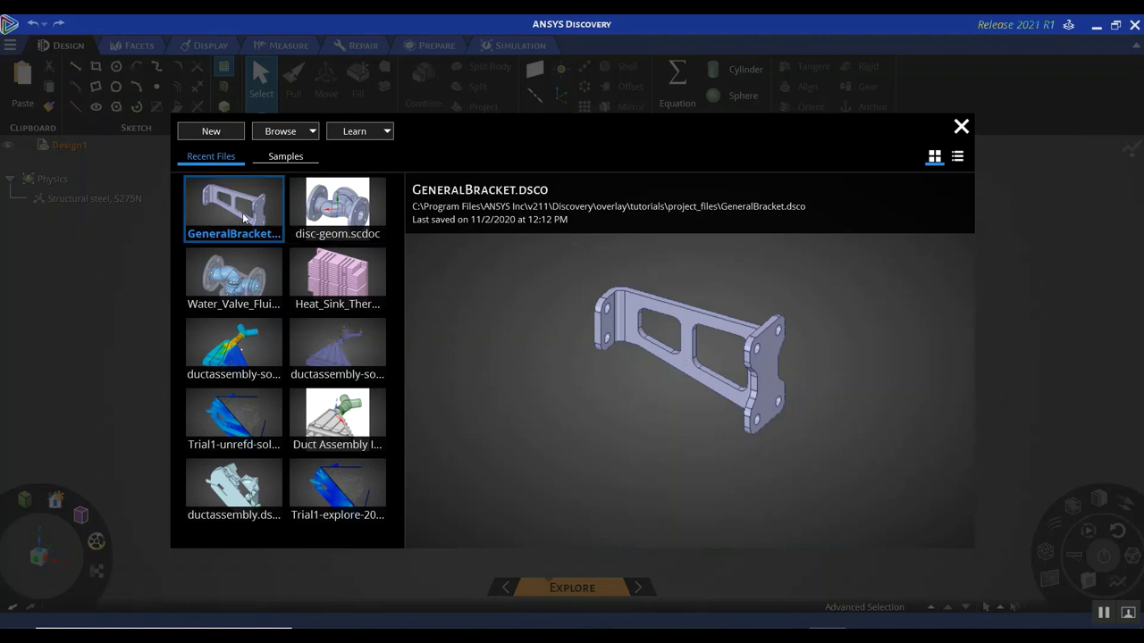
mouse_move(374, 329)
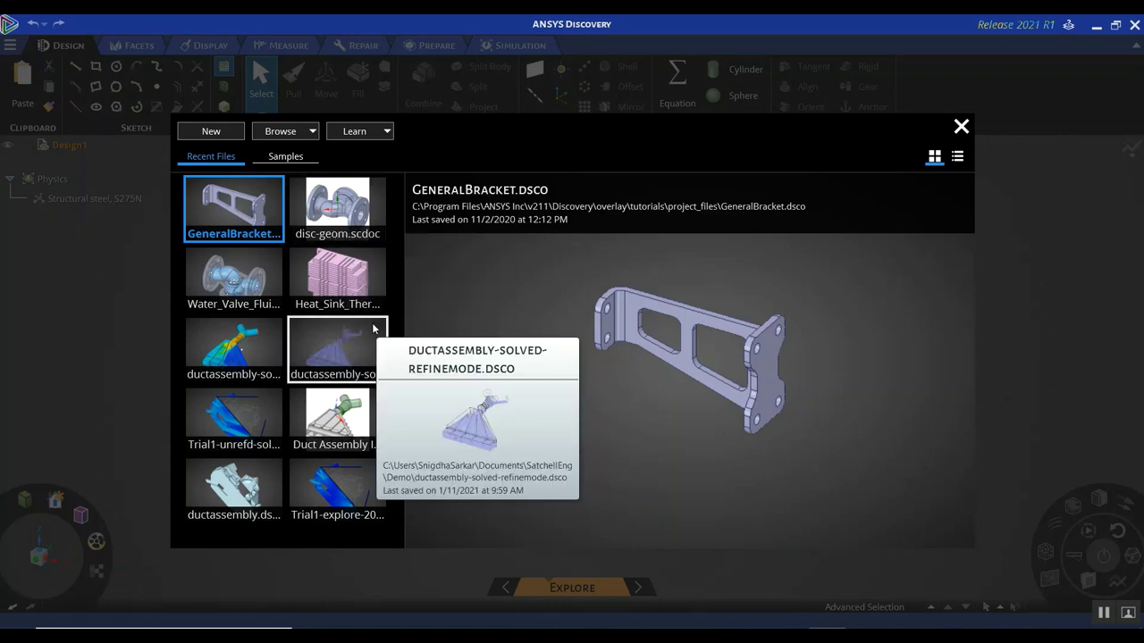
mouse_move(364, 307)
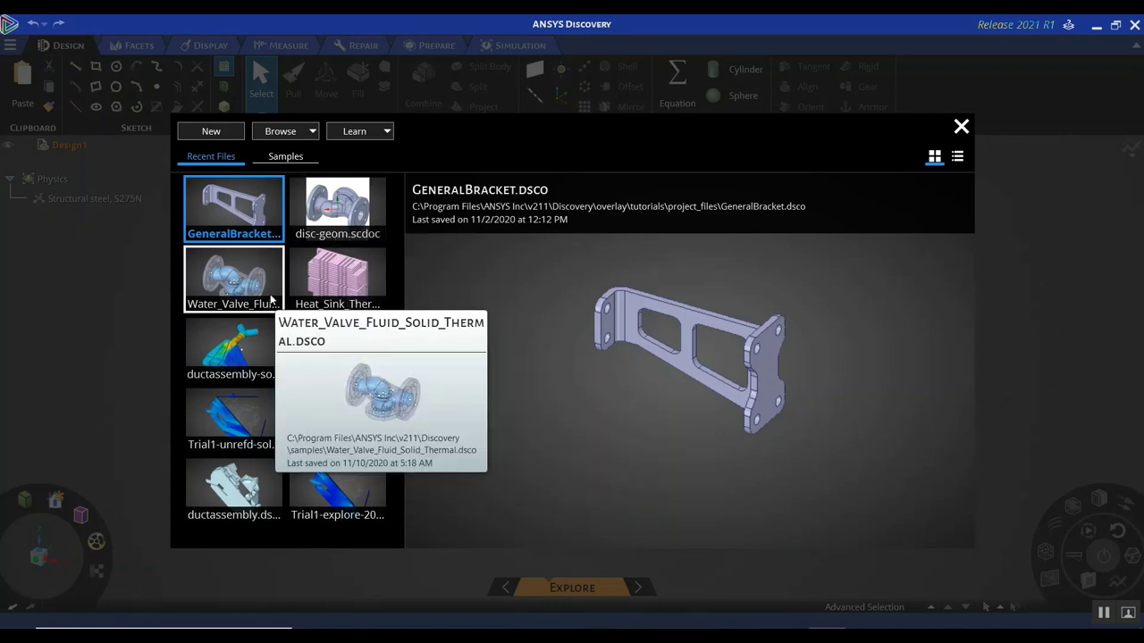
- Examine the supplied sample projects and the available learning resources
mouse_move(277, 192)
left_click(283, 160)
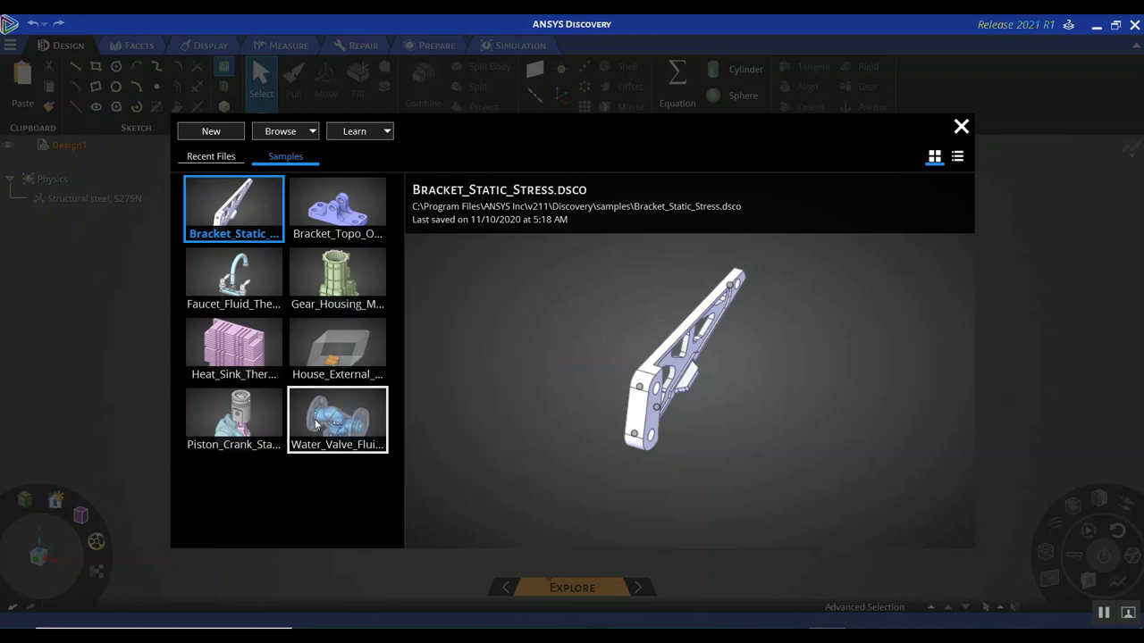
mouse_move(331, 223)
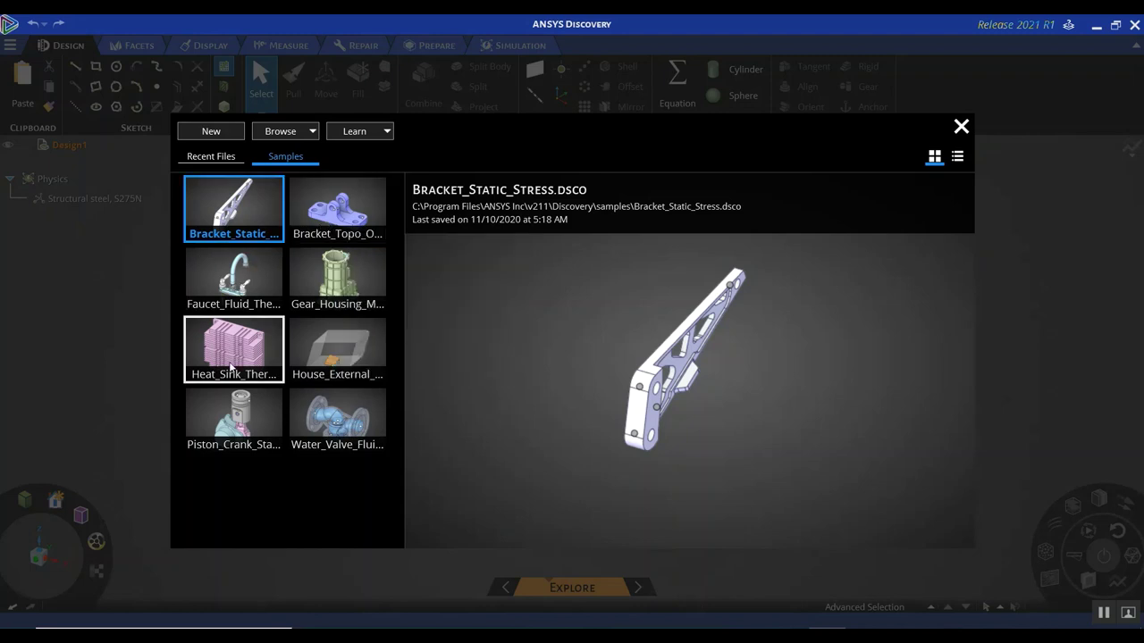
mouse_move(292, 394)
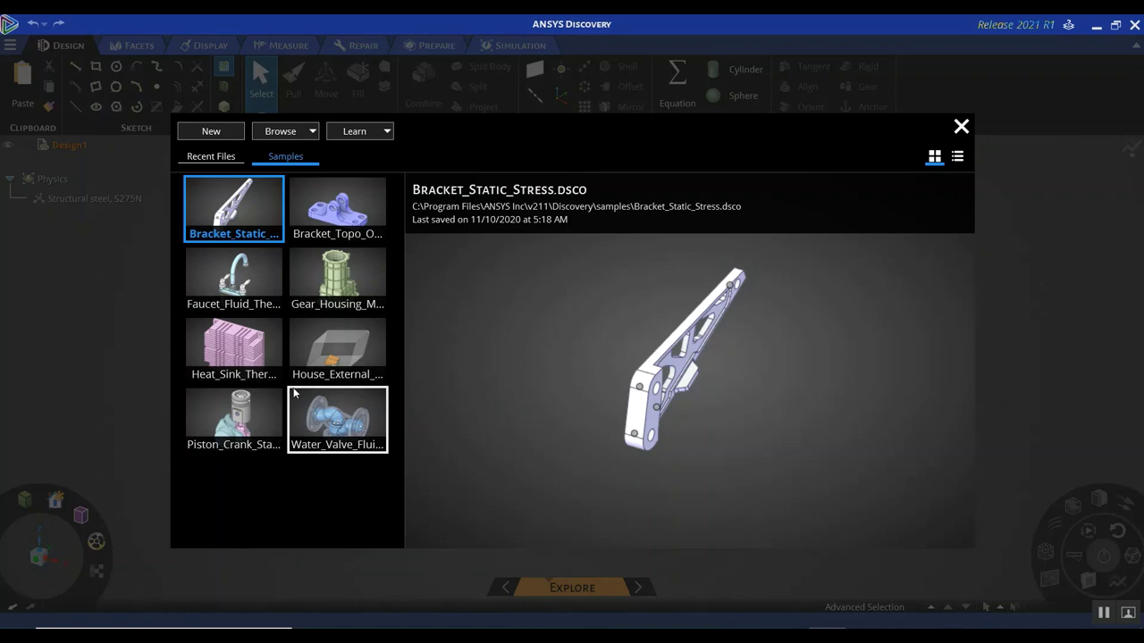
left_click(387, 134)
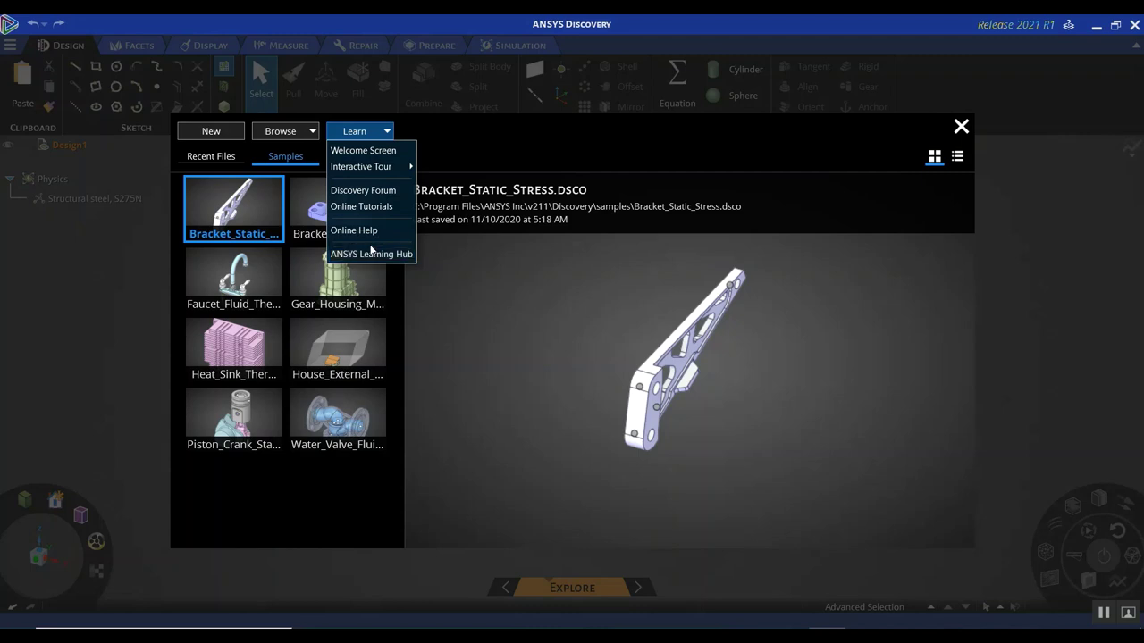
- Open the recent file disc-geom.scdoc
left_click(229, 159)
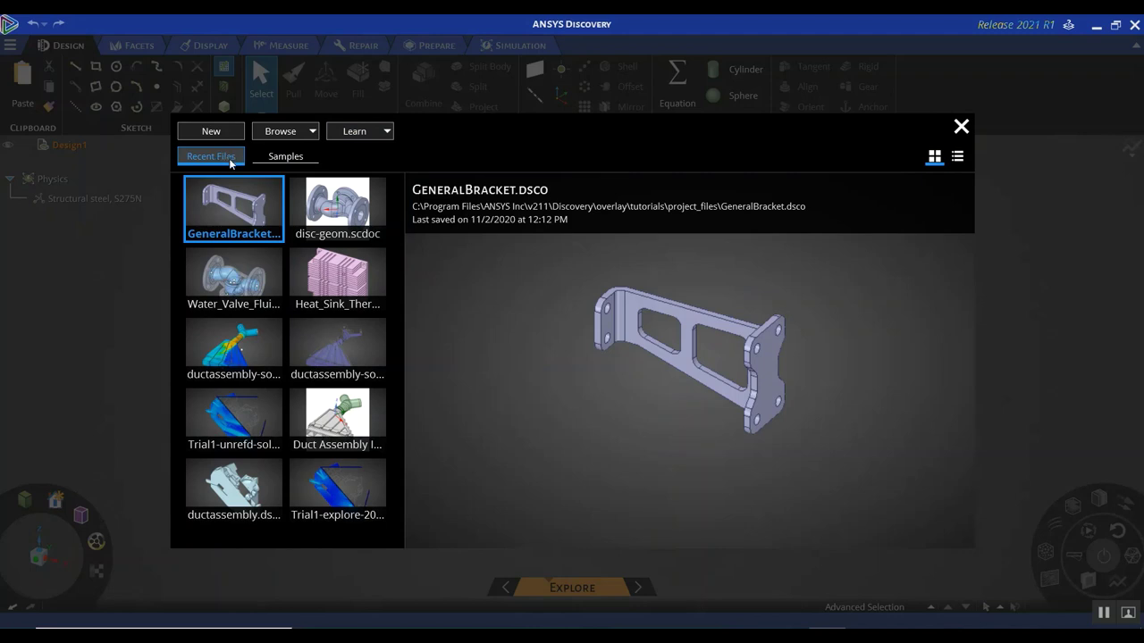
mouse_move(327, 218)
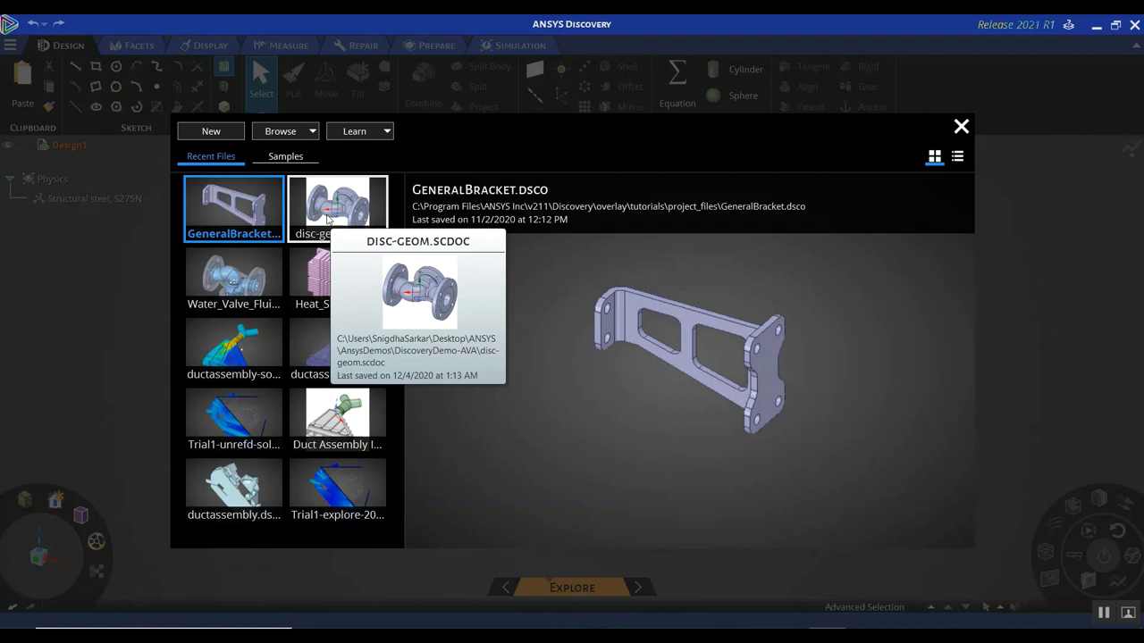
left_click(327, 217)
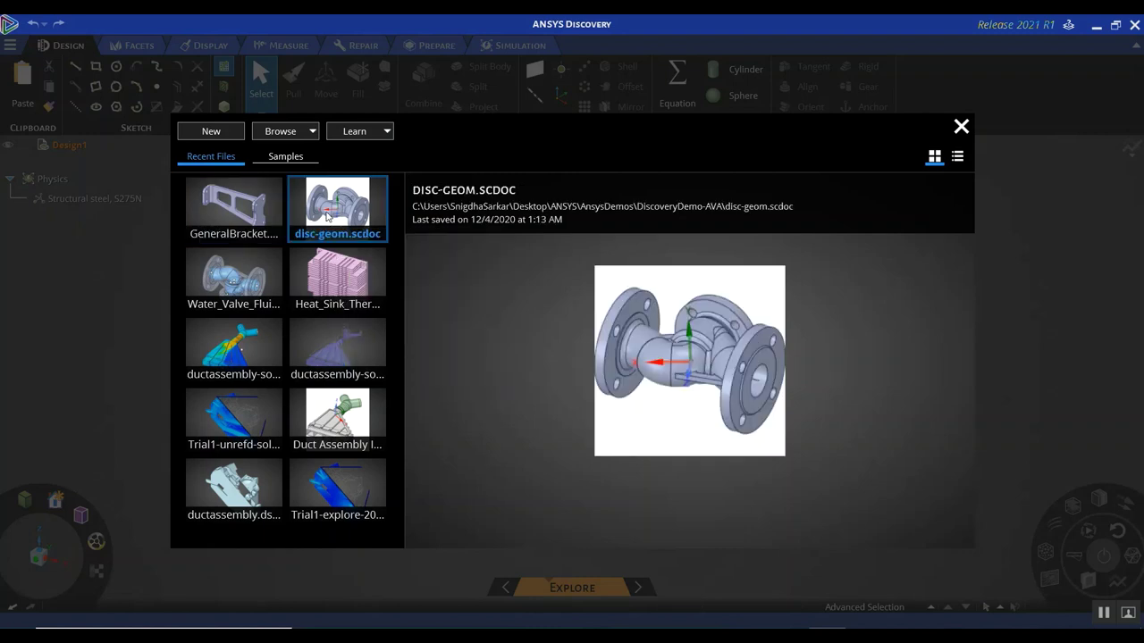
double_click(327, 215)
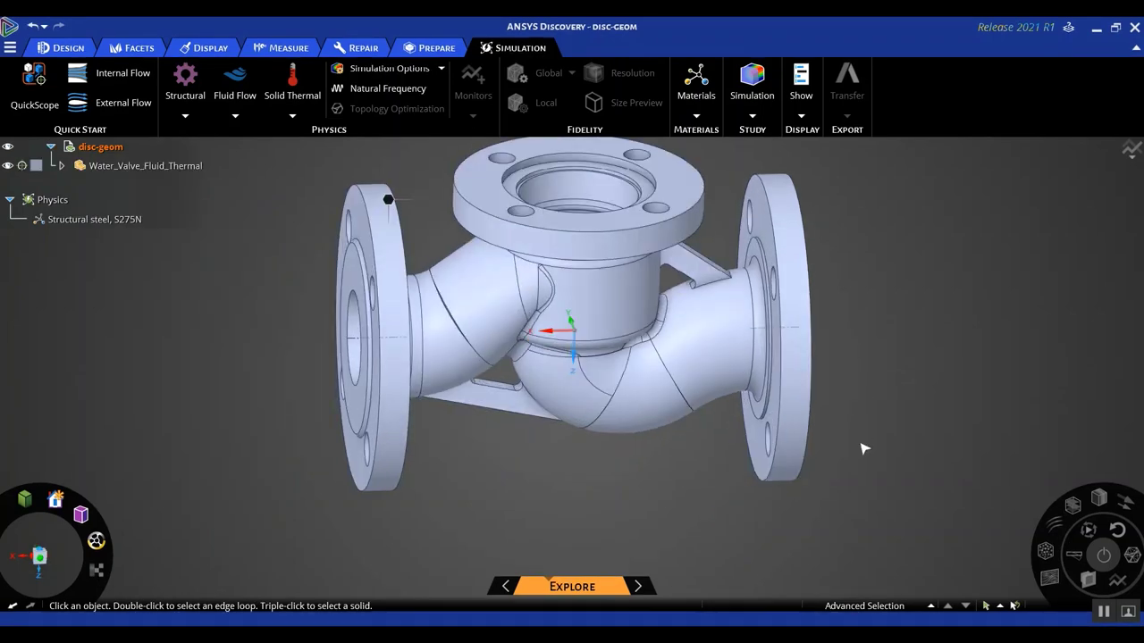
- Start Volume Extract and select the ring-shaped faces around the valve's three flange openings as the enclosing faces
scroll(891, 375, "down", 3)
scroll(893, 381, "up", 5)
middle_click_drag(894, 382, 924, 433)
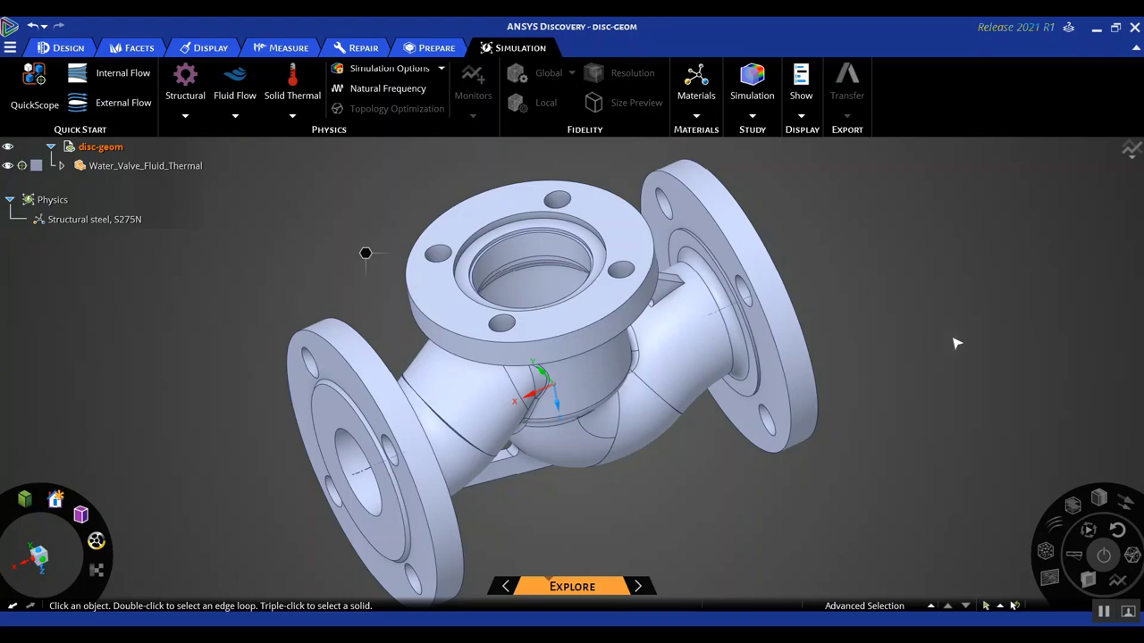
middle_click_drag(957, 343, 1007, 360)
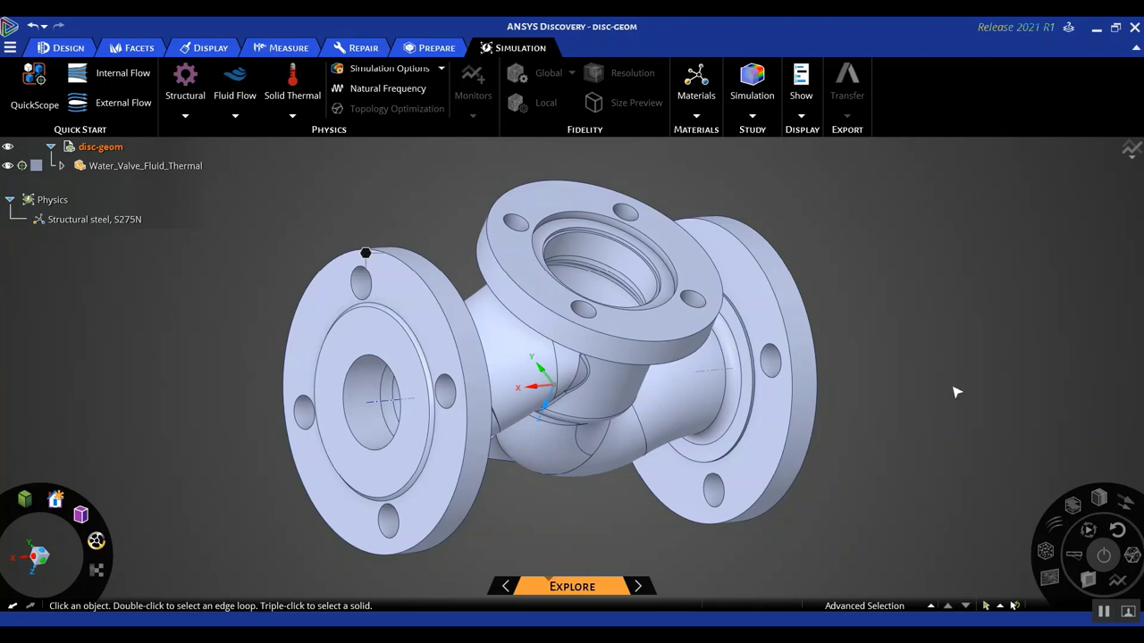
left_click(436, 47)
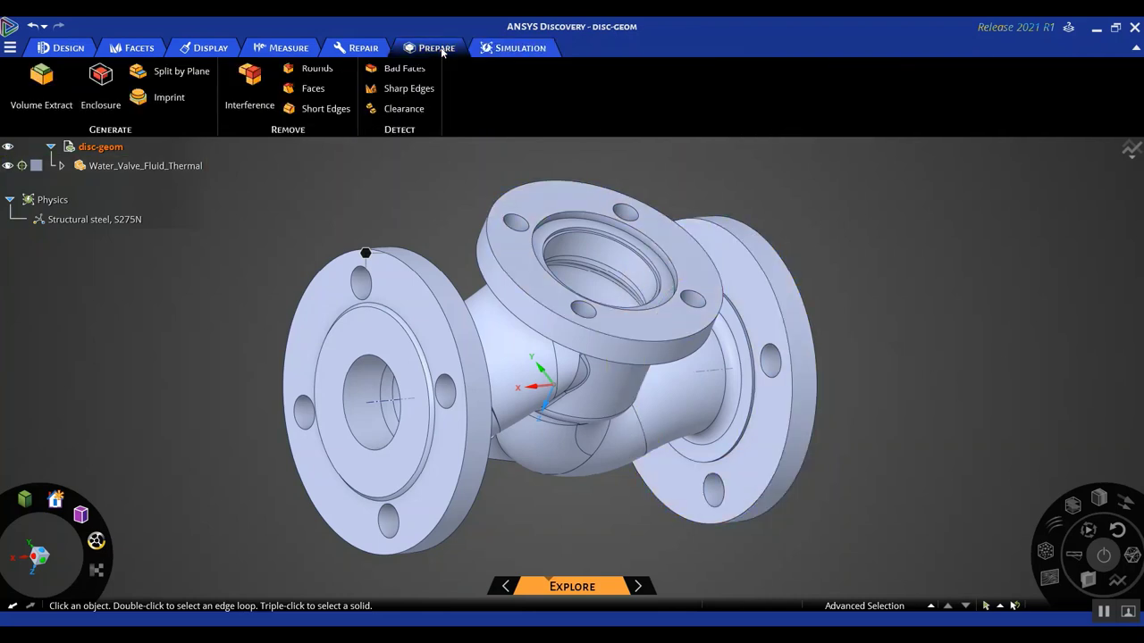
left_click(37, 101)
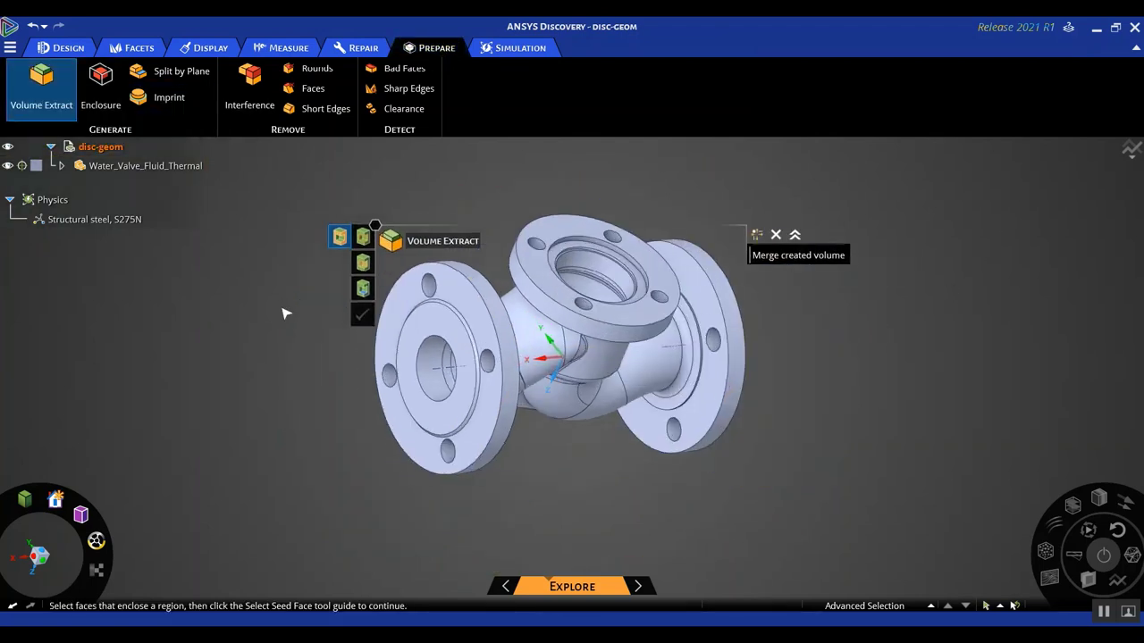
scroll(284, 313, "up", 1)
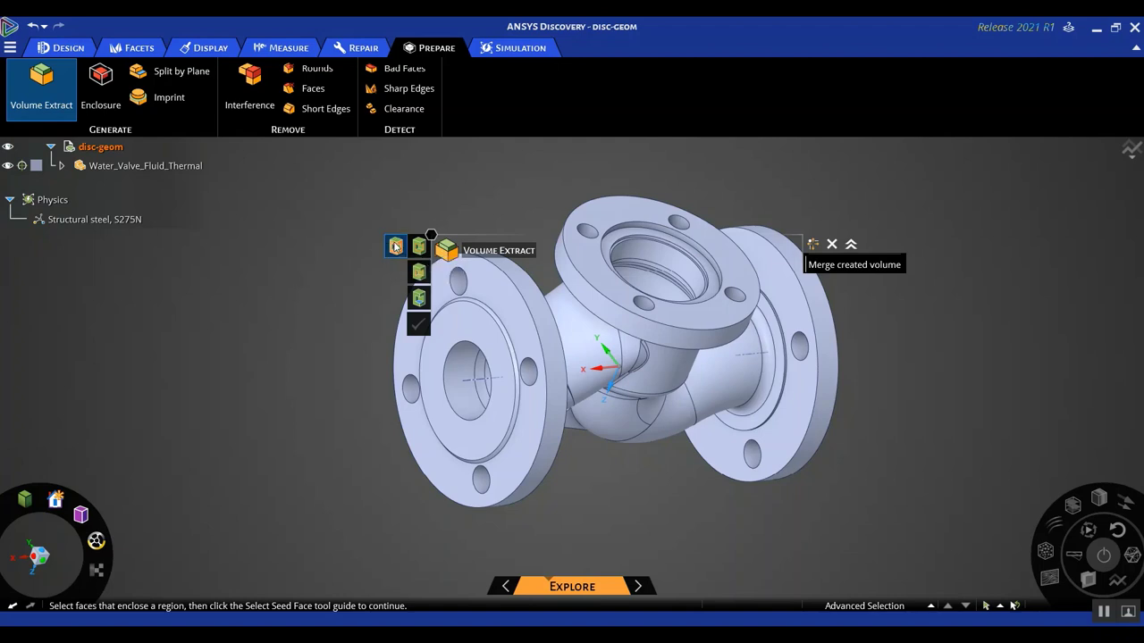
left_click(478, 332)
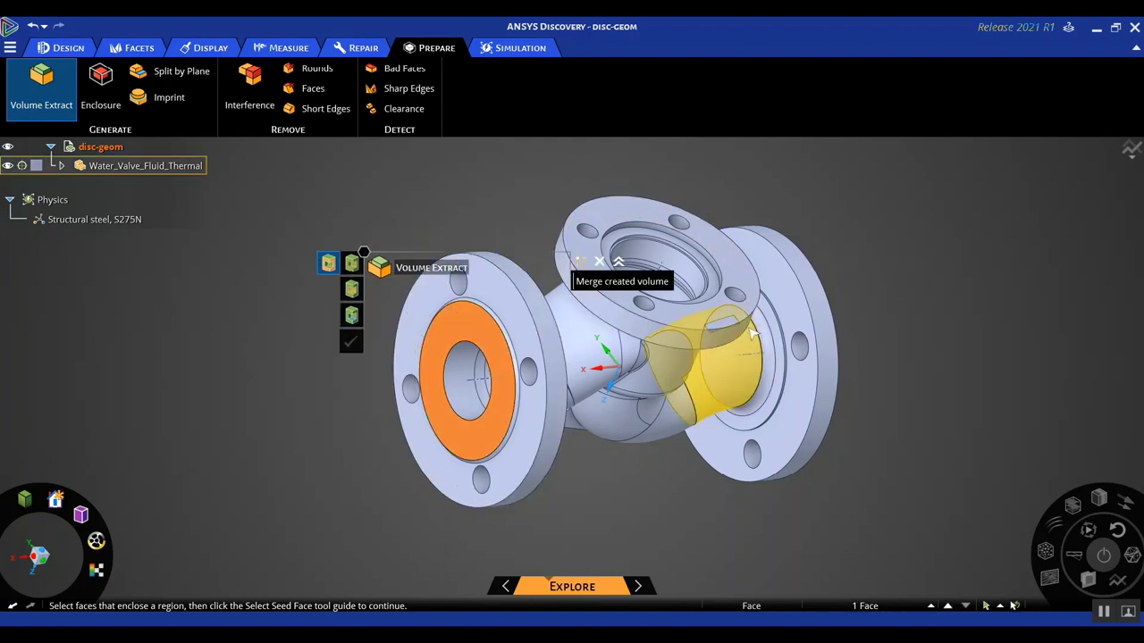
left_click(715, 315)
middle_click_drag(907, 367, 786, 331)
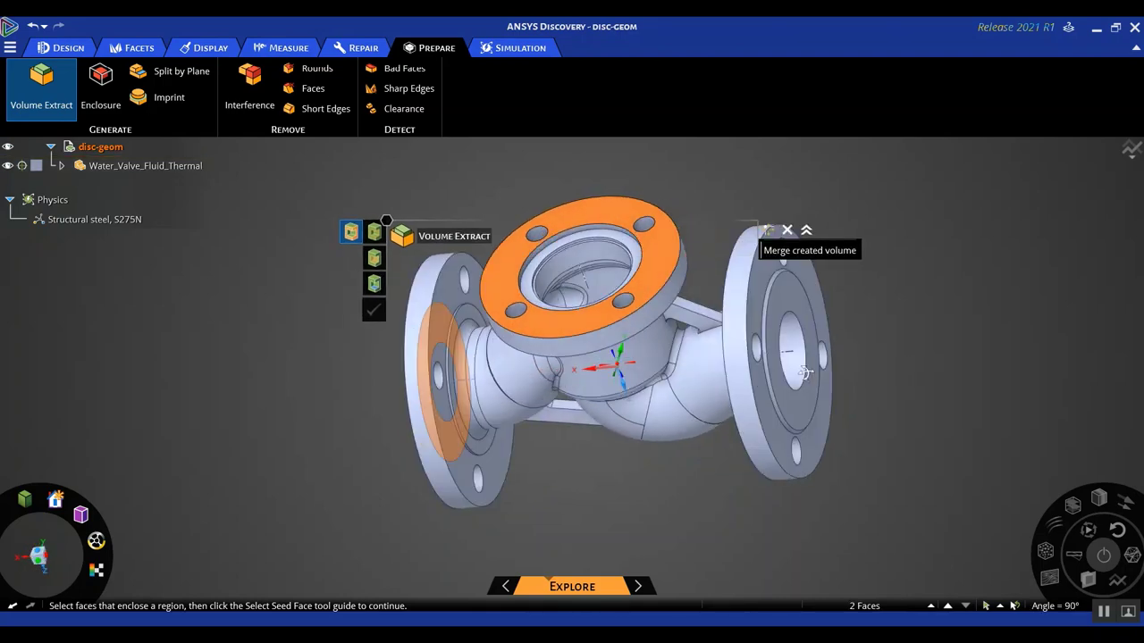
left_click(785, 306)
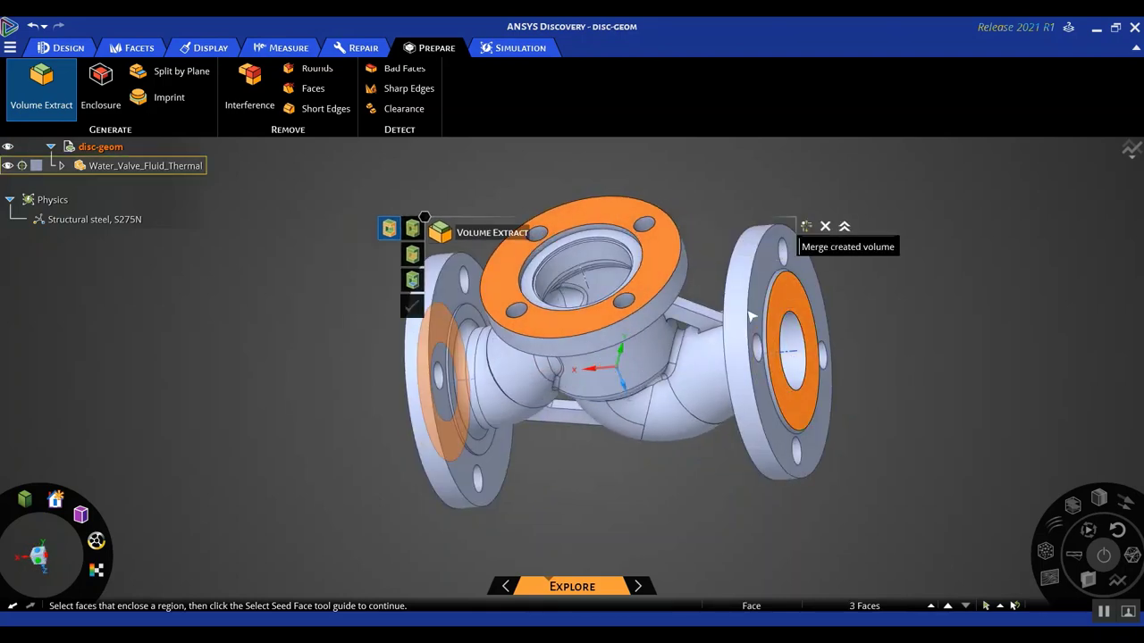
- Set the bore inside a side flange as the seed face, preview the inside faces and create the extracted volume
left_click(413, 281)
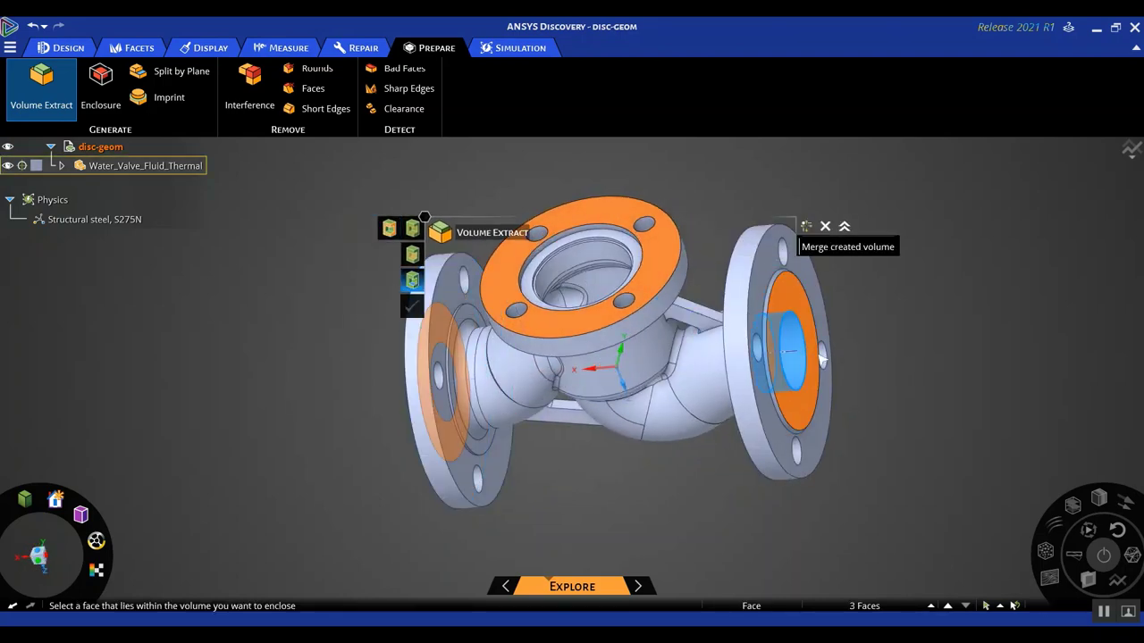
left_click(801, 356)
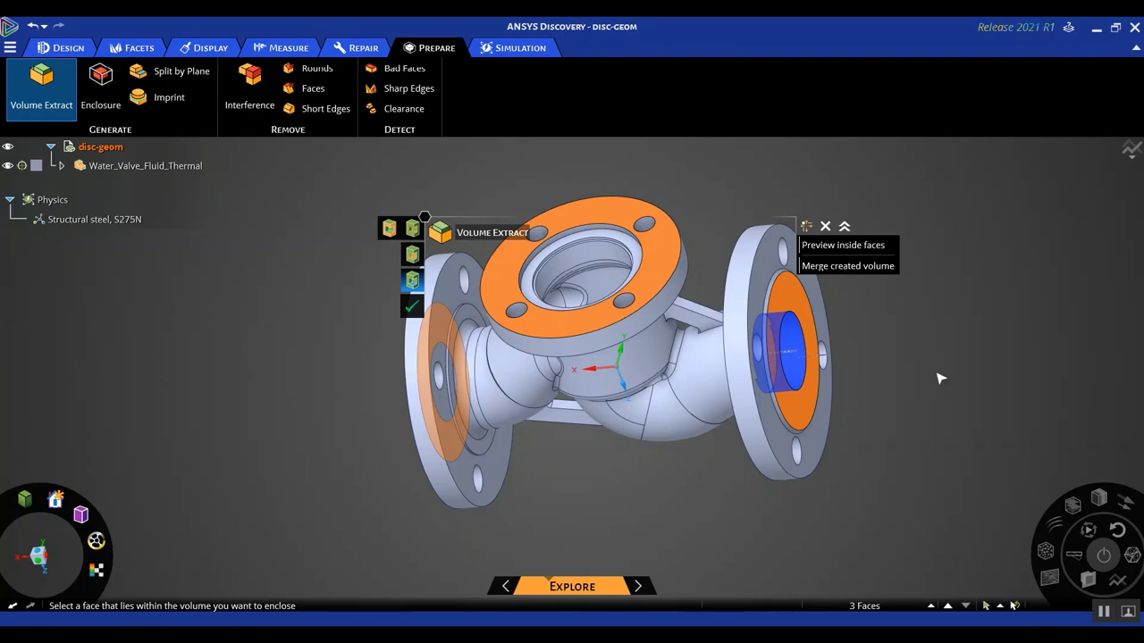
left_click(856, 245)
middle_click_drag(904, 411, 1000, 349)
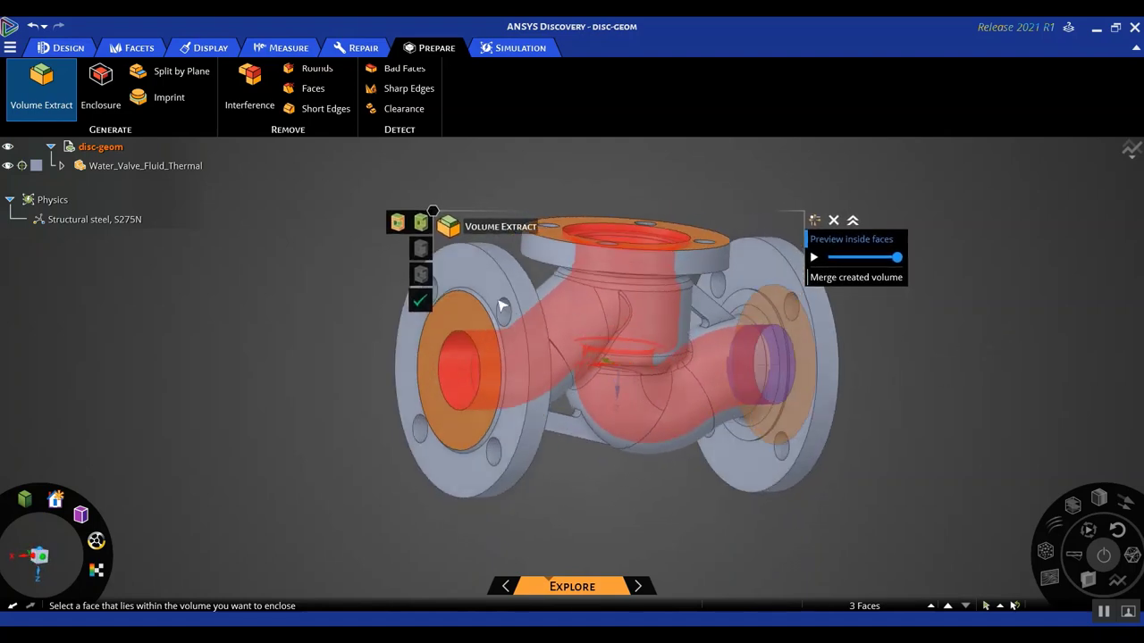
left_click(424, 300)
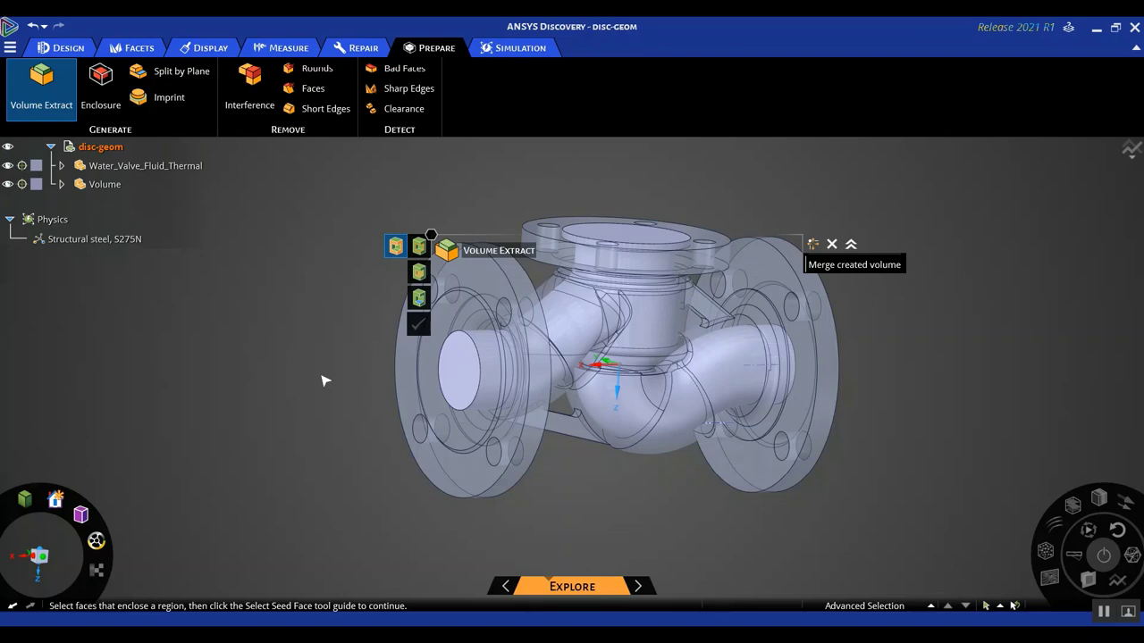
key("Escape")
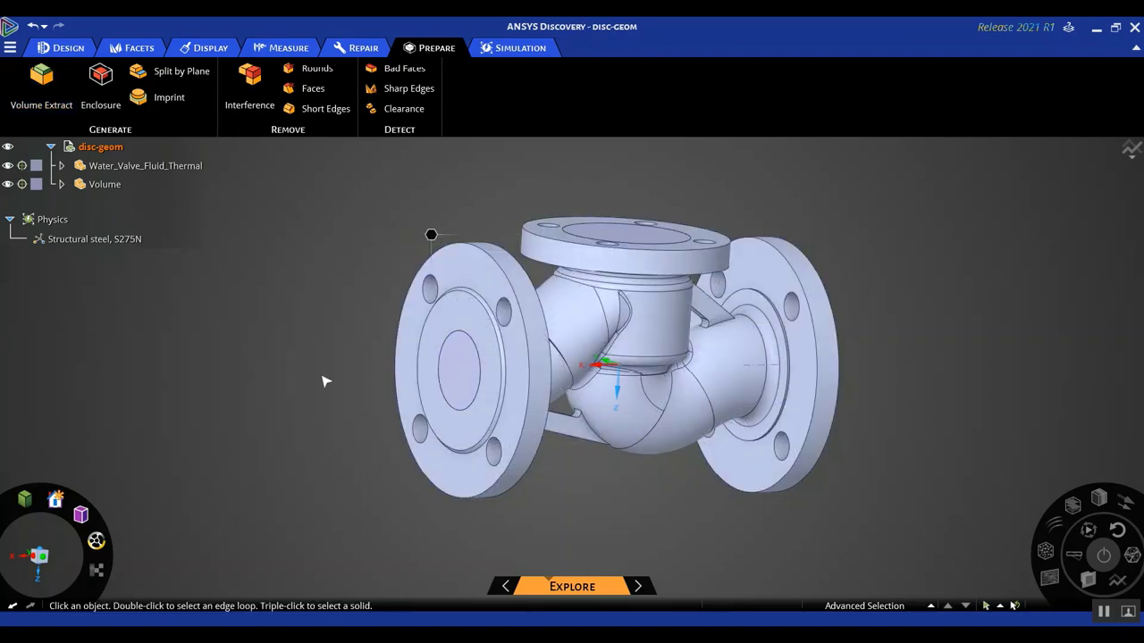
- Check the extracted volume at the flange openings and rename its component Volume-fluid
middle_click_drag(324, 382, 242, 435)
left_click(583, 258)
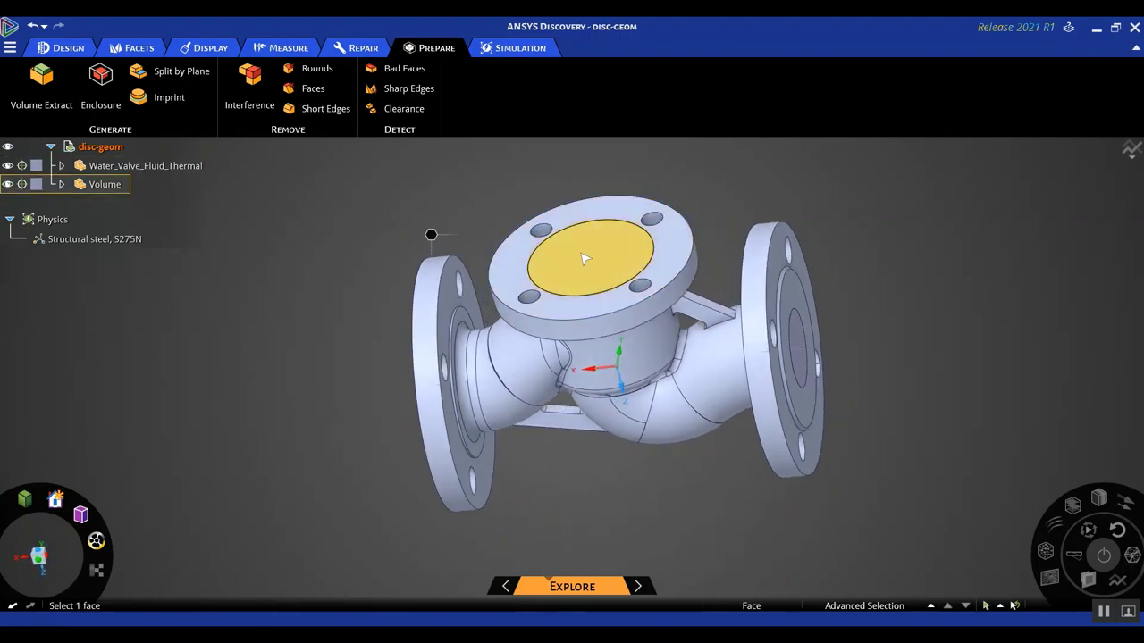
key("Escape")
middle_click_drag(1034, 337, 1115, 331)
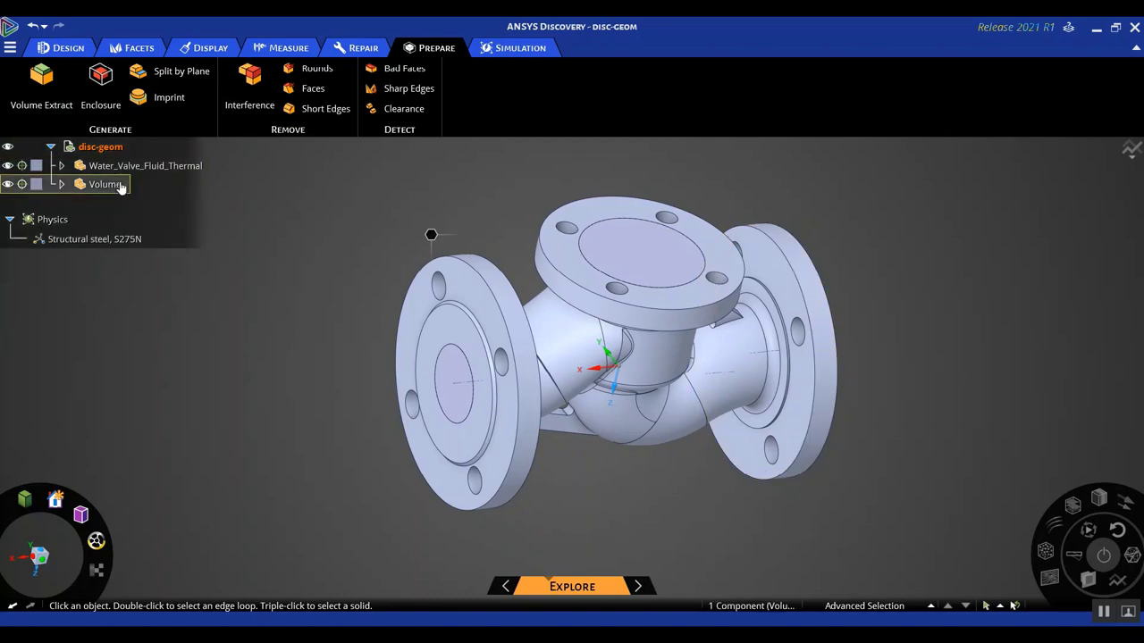
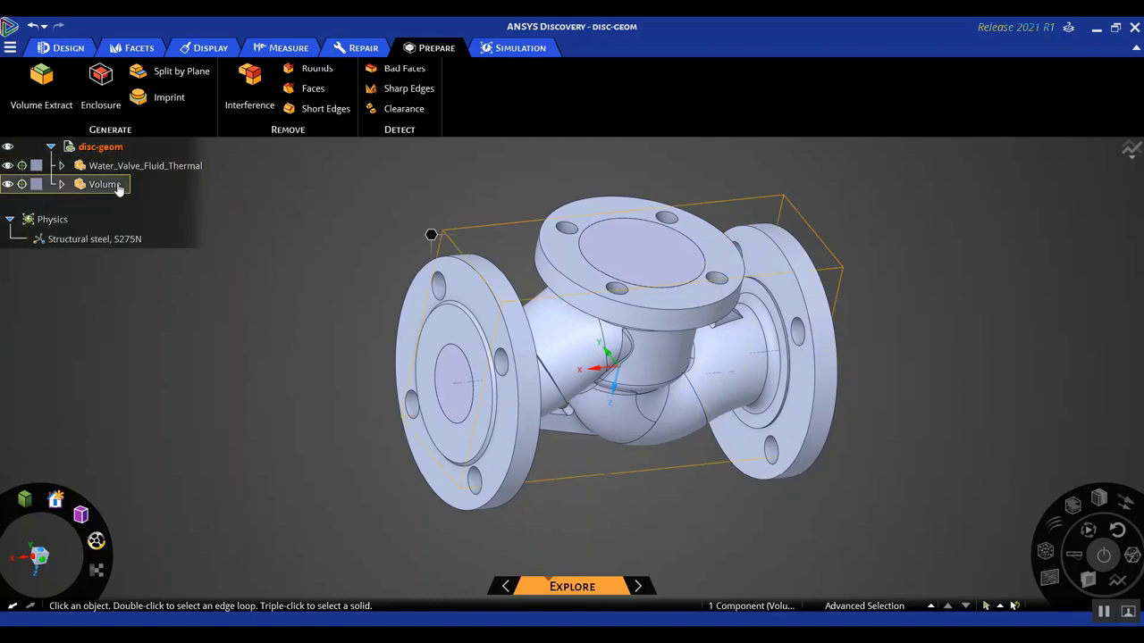
right_click(118, 187)
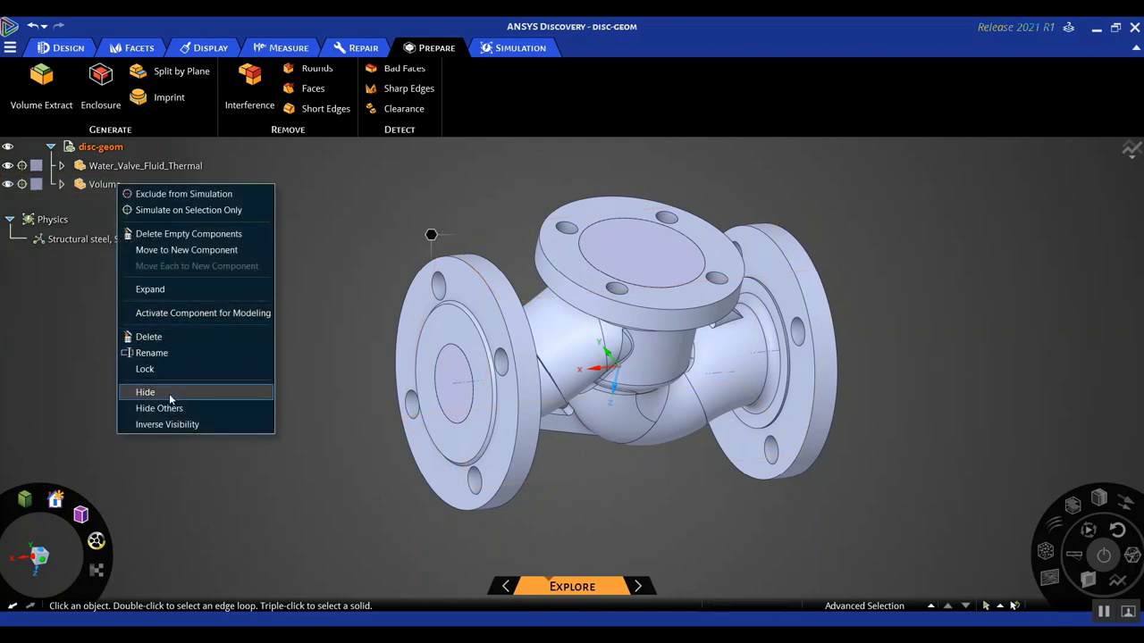
left_click(150, 353)
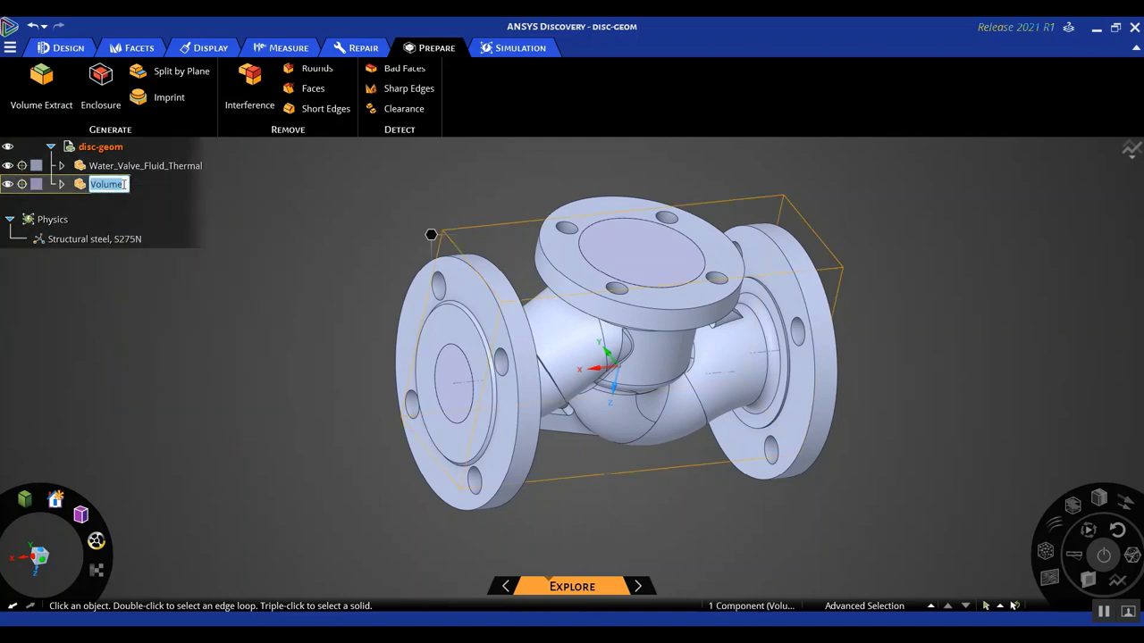
type("-fluid")
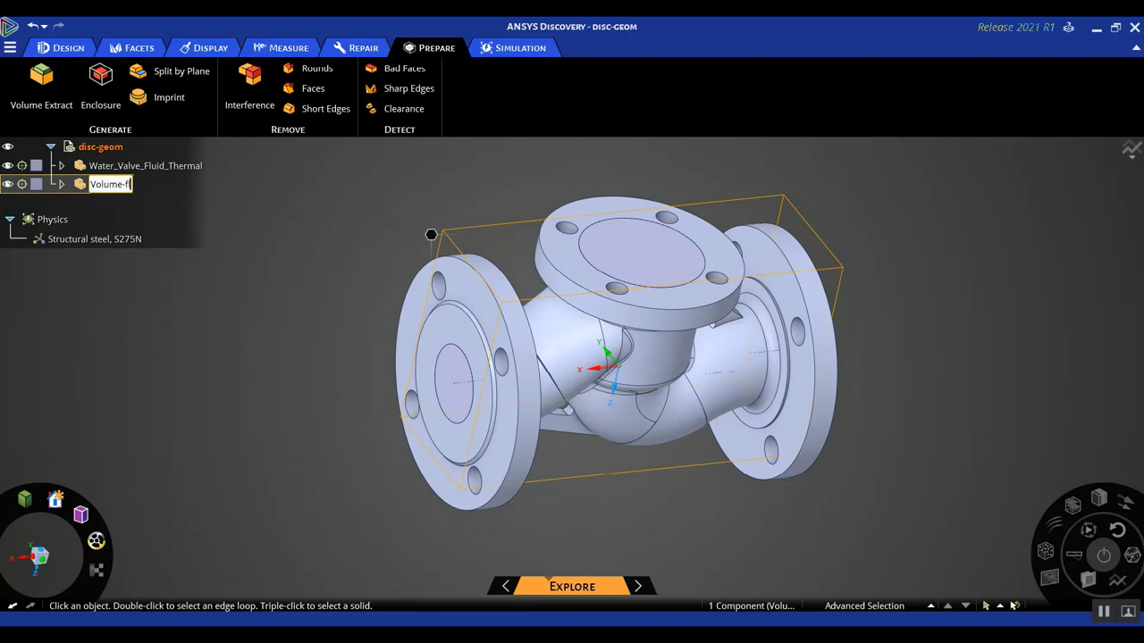
left_click(153, 284)
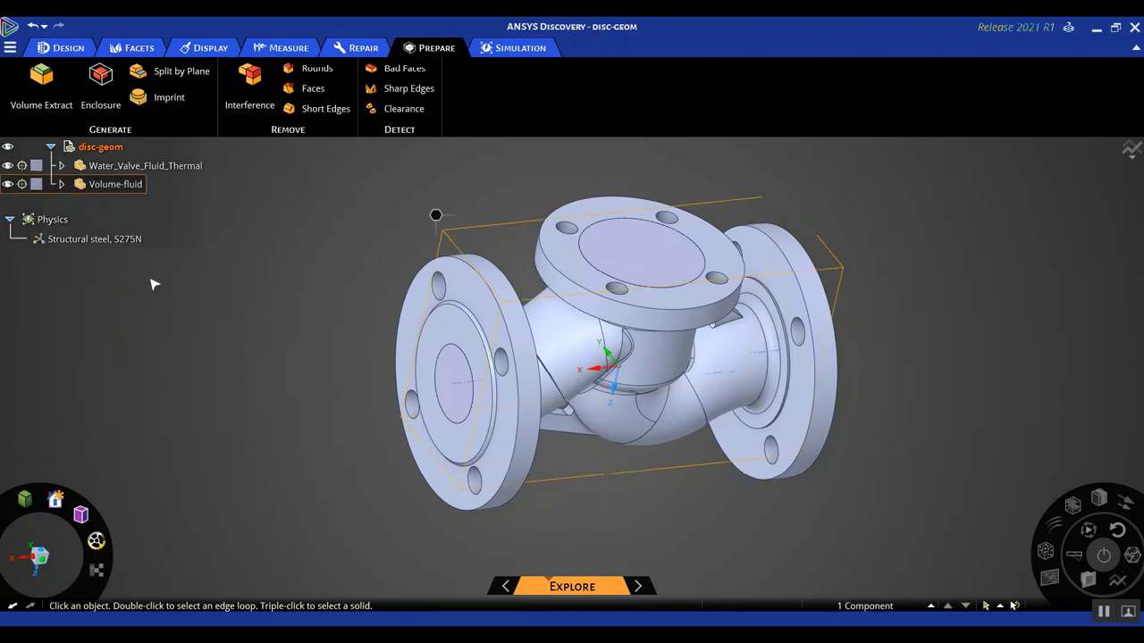
- Hide the Volume-fluid component and rename the valve body component Water_Valve_Fluid_Thermal-solid
left_click(8, 184)
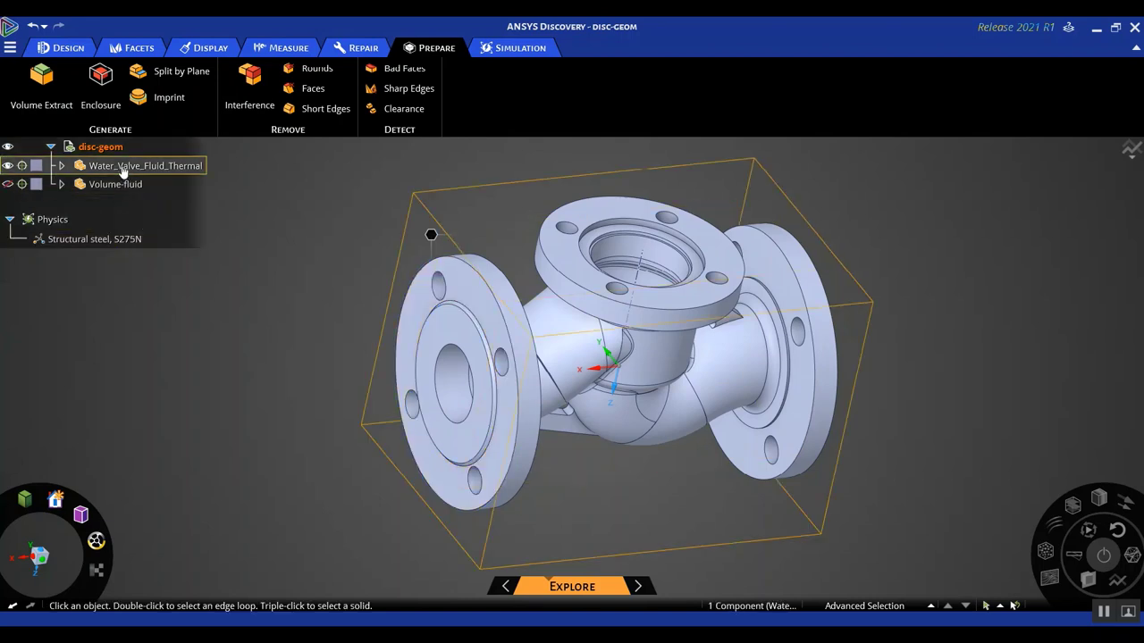
right_click(177, 170)
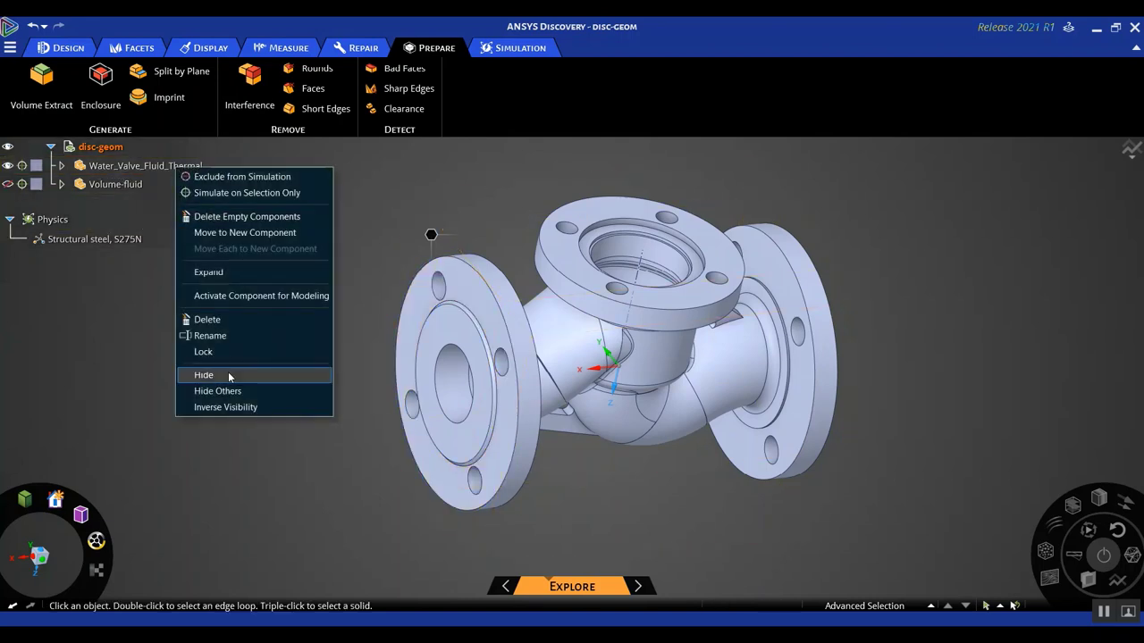
left_click(225, 336)
left_click(201, 167)
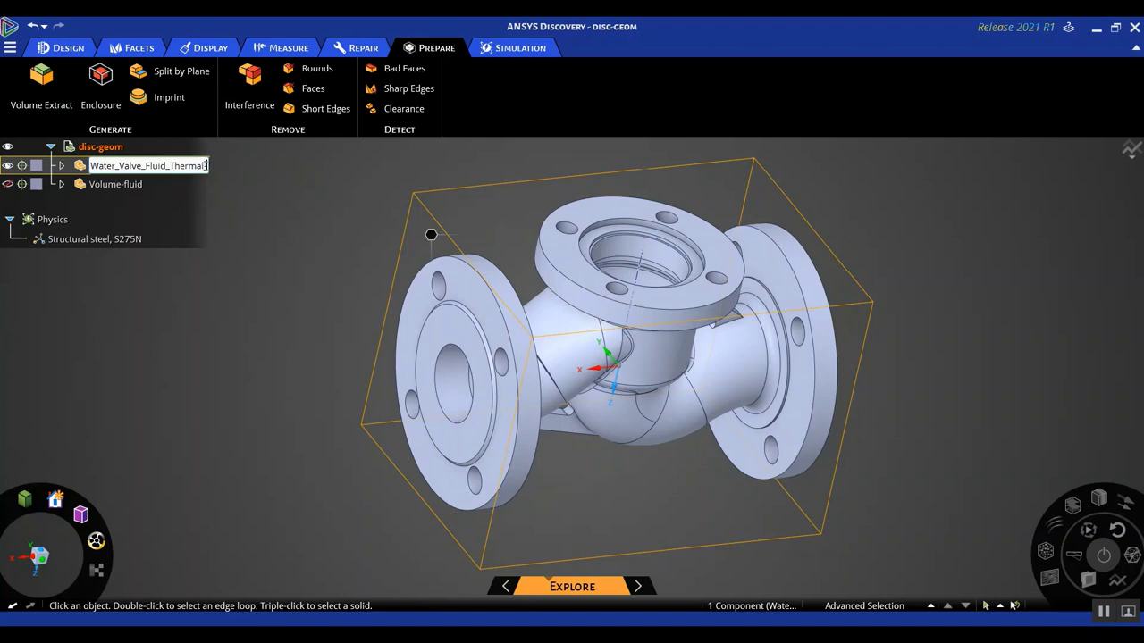
type("-solid")
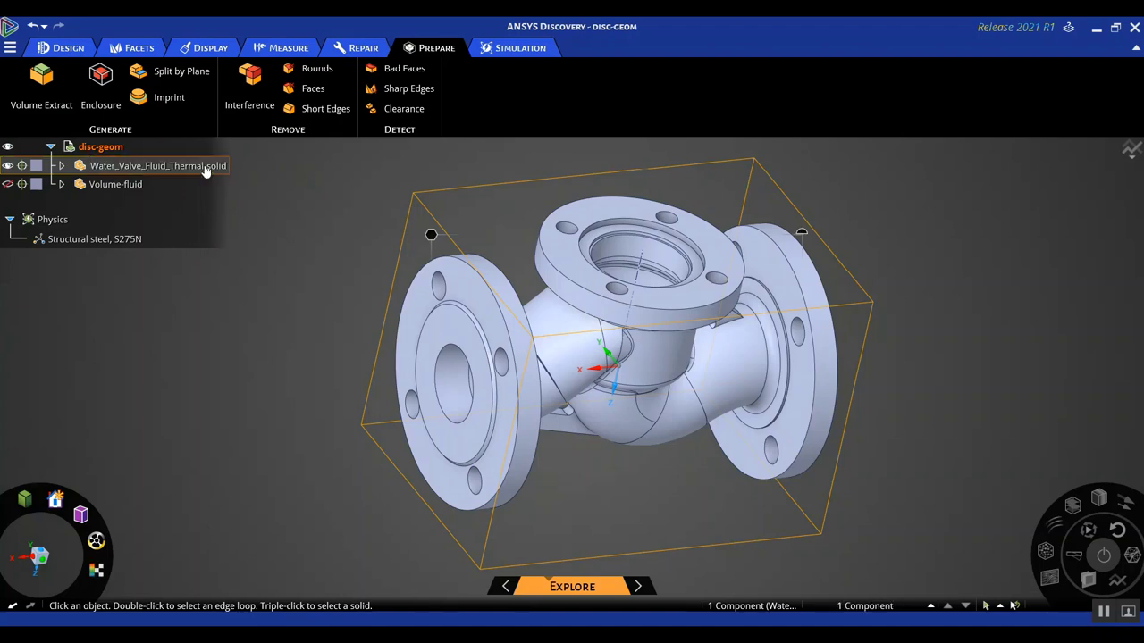
left_click(242, 313)
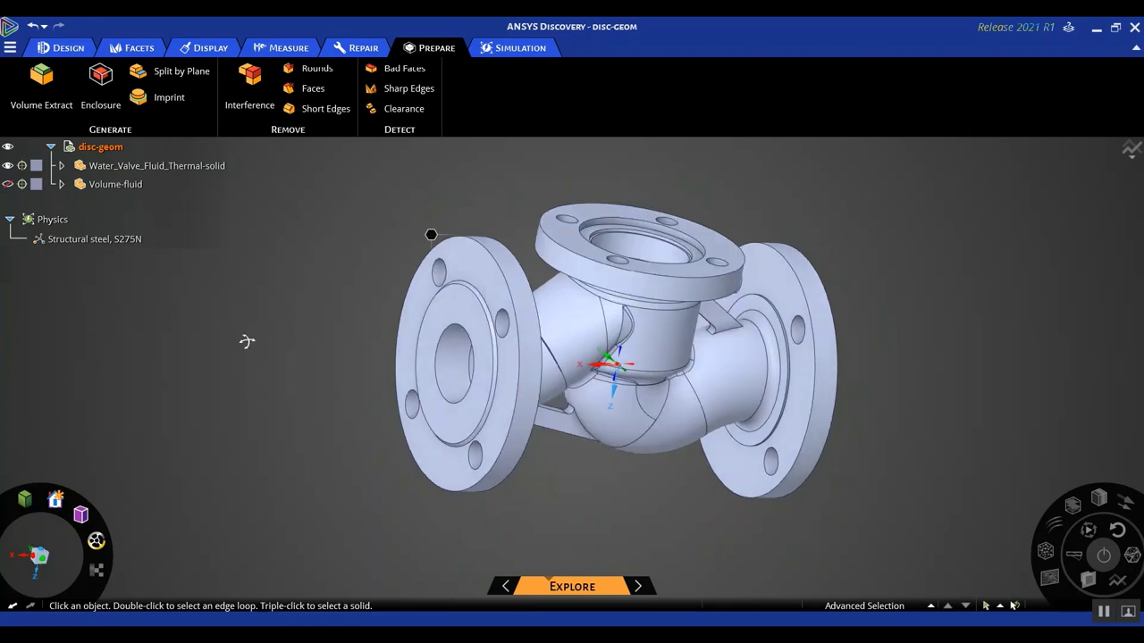
- Show the Volume-fluid component again inside the valve body
left_click(9, 185)
left_click(280, 441)
middle_click_drag(281, 441, 324, 459)
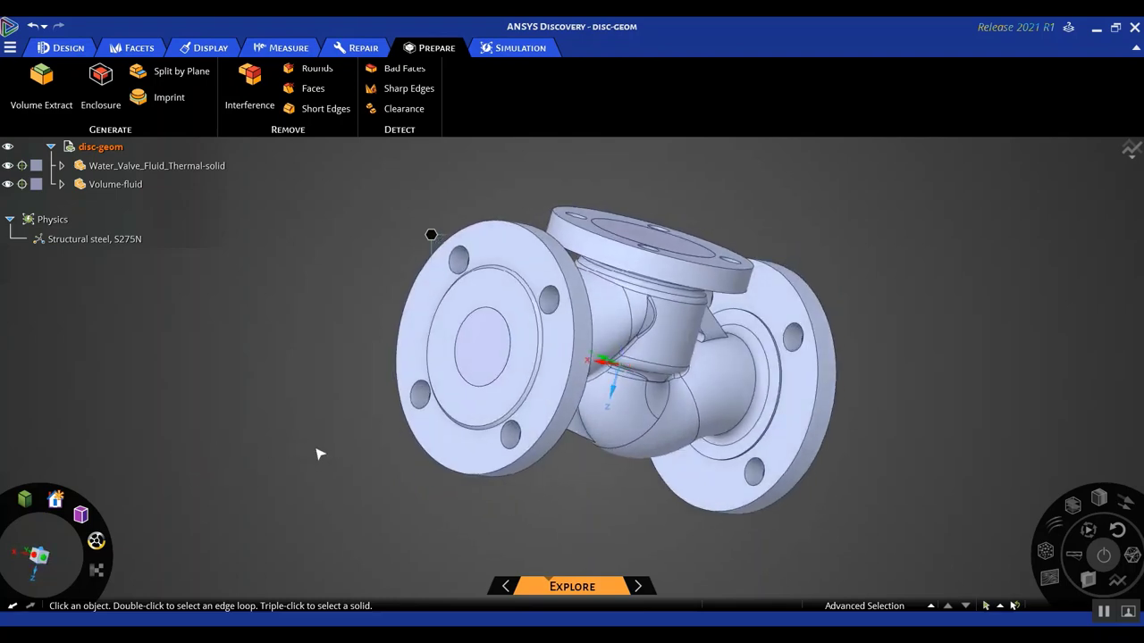
- Switch to simulation setup and define a fluid flow inlet of 0.2 m/s on the fluid face of the +X side flange
left_click(495, 50)
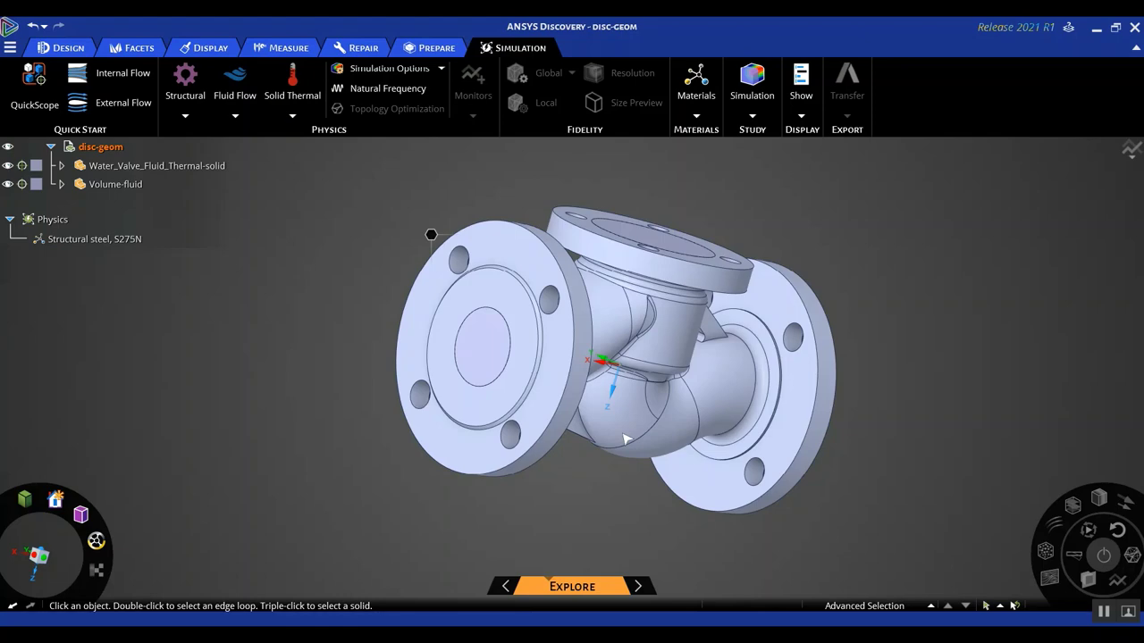
middle_click_drag(991, 418, 925, 449)
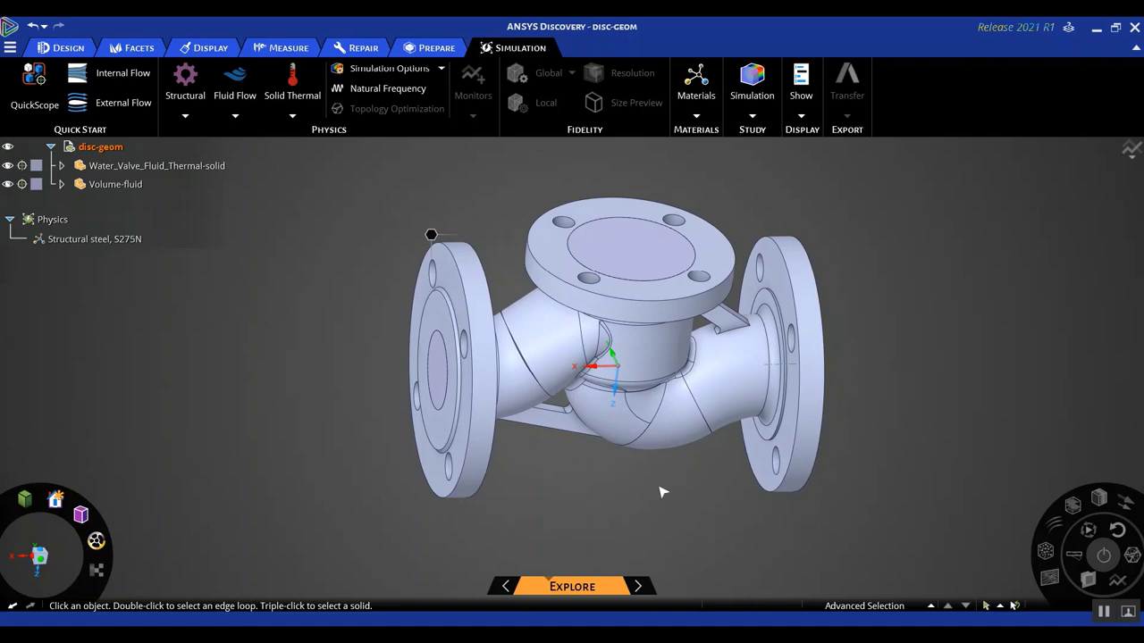
middle_click_drag(581, 481, 612, 479)
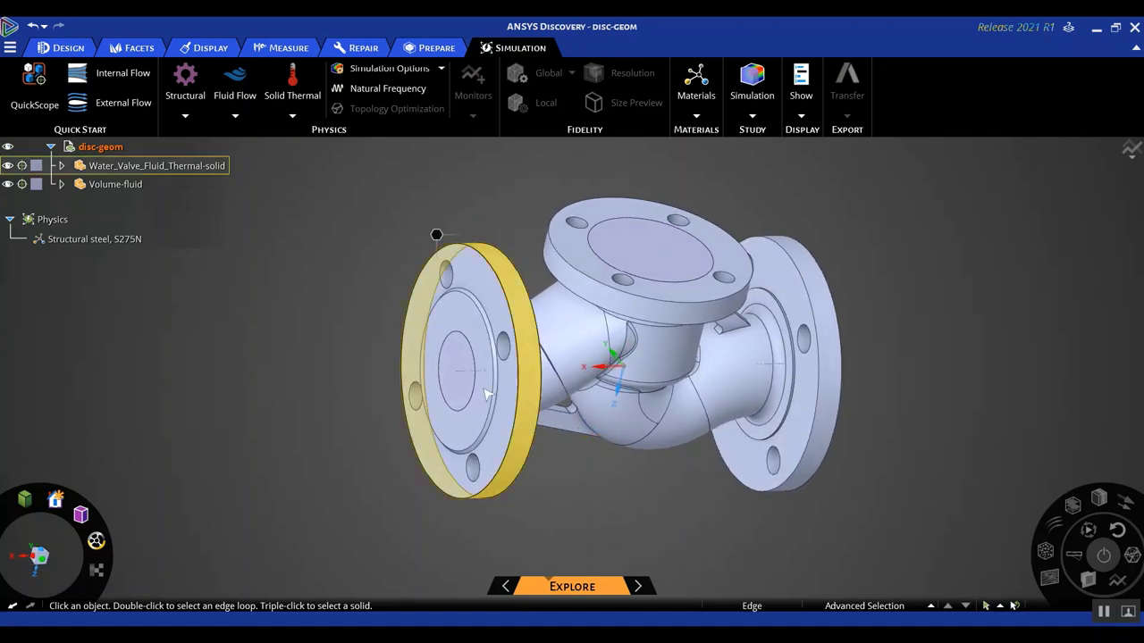
middle_click_drag(999, 455, 874, 453)
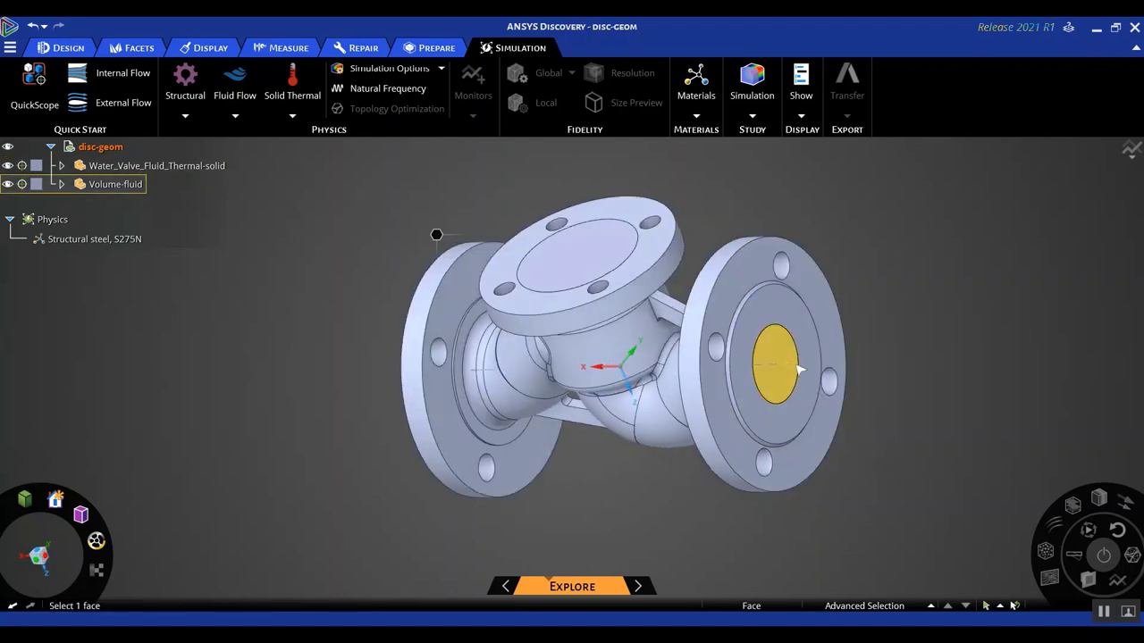
middle_click_drag(912, 366, 1016, 360)
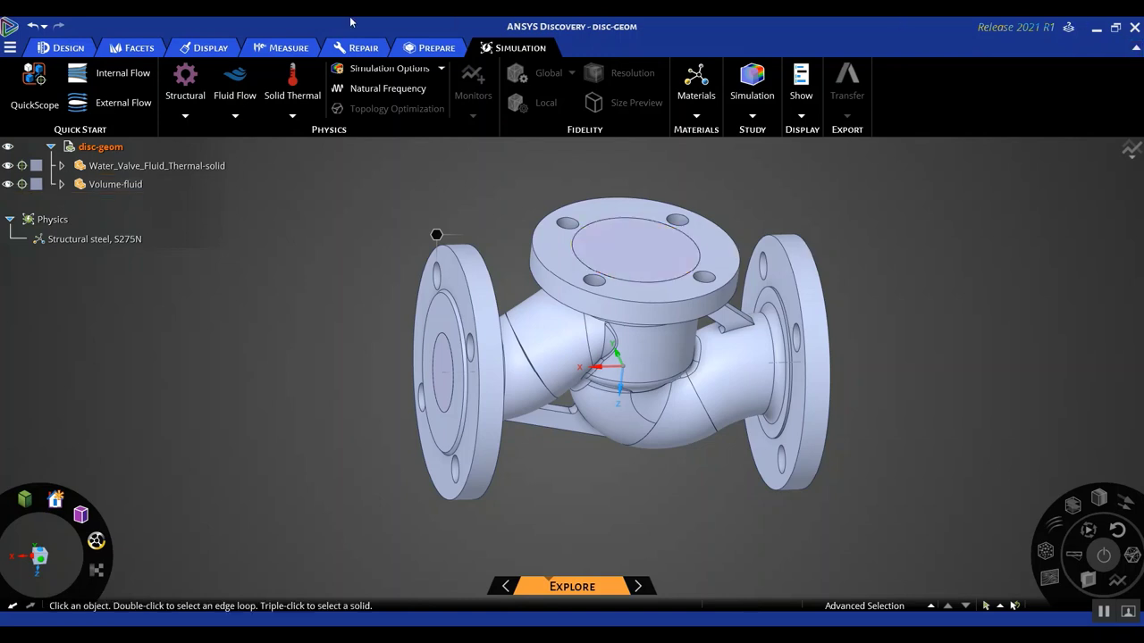
left_click(242, 88)
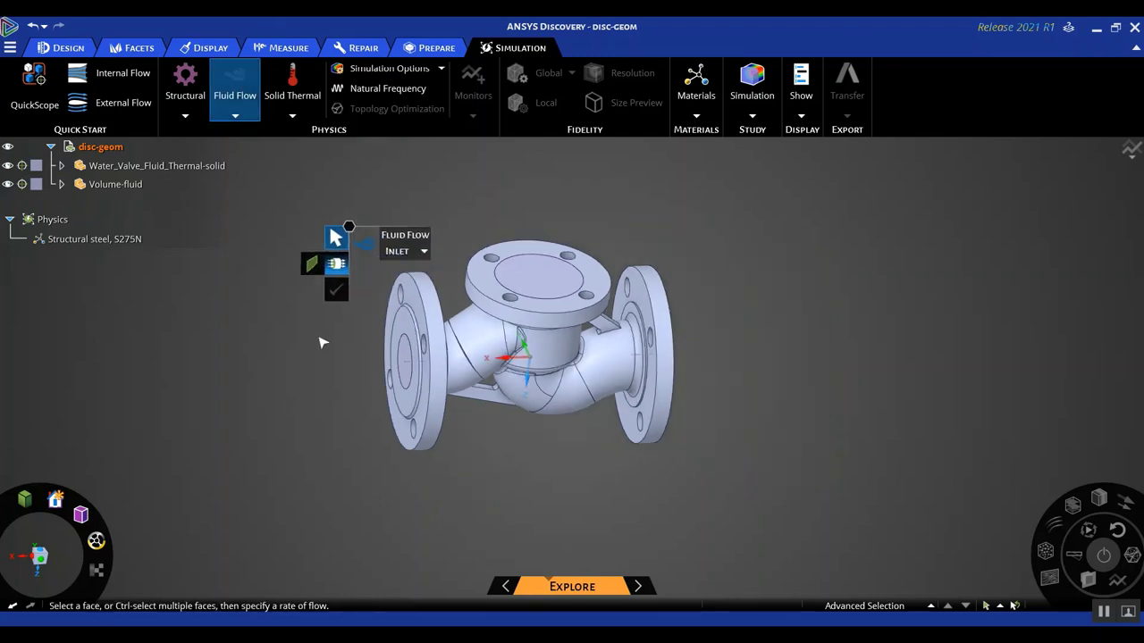
middle_click_drag(333, 386, 385, 388)
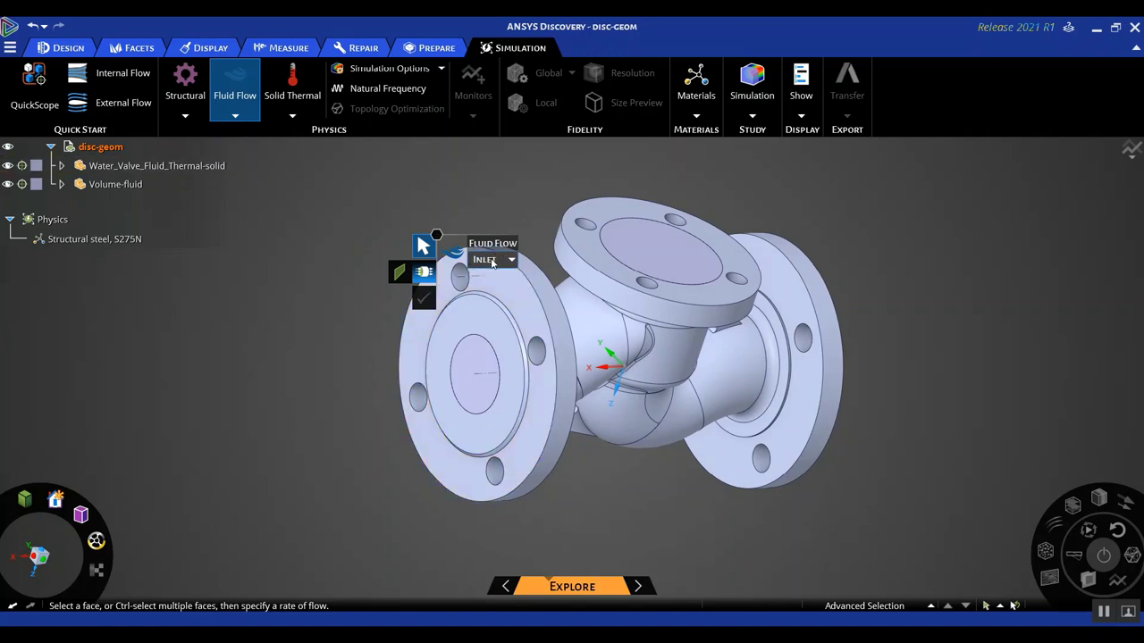
left_click(478, 368)
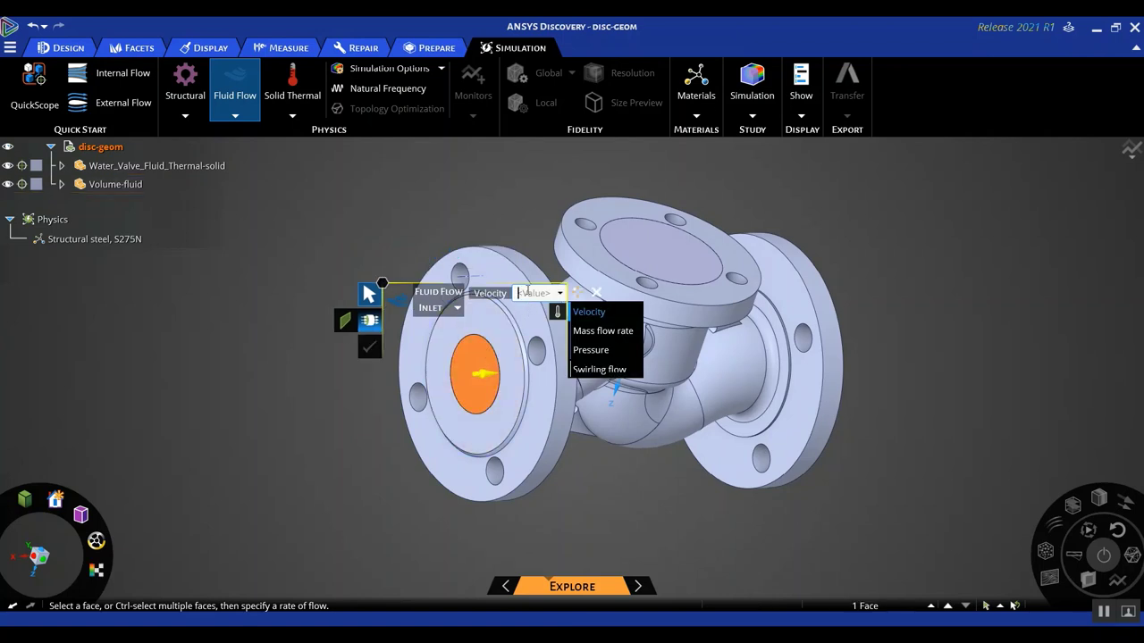
type("0.2")
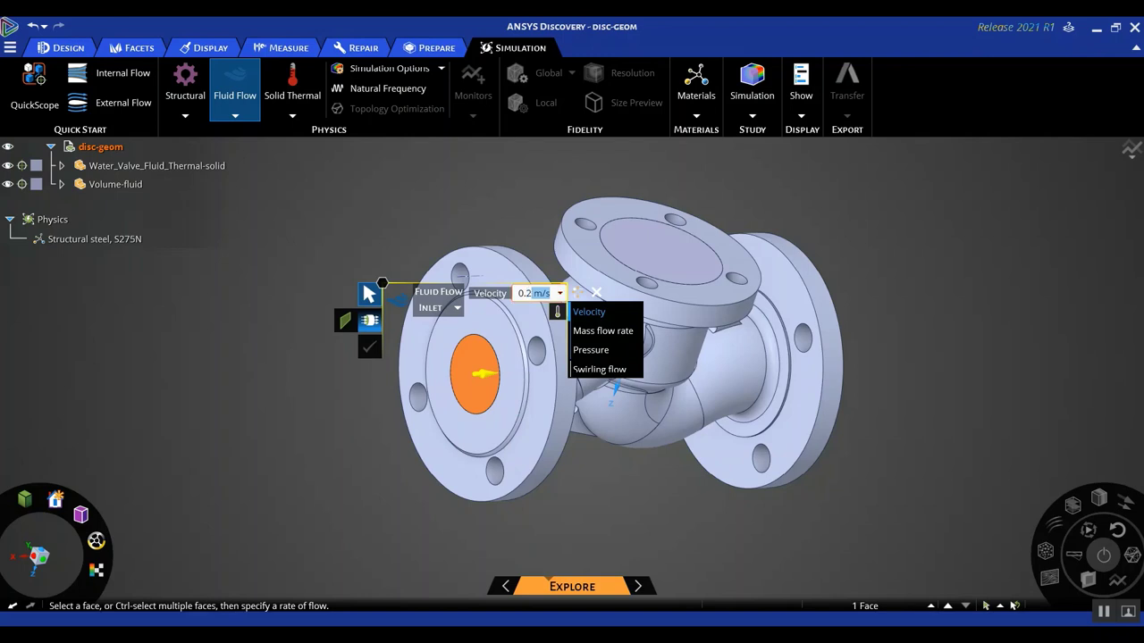
key("Return")
- Set the temperature of the +X side flange's flow inlet to 45 °C
left_click(557, 315)
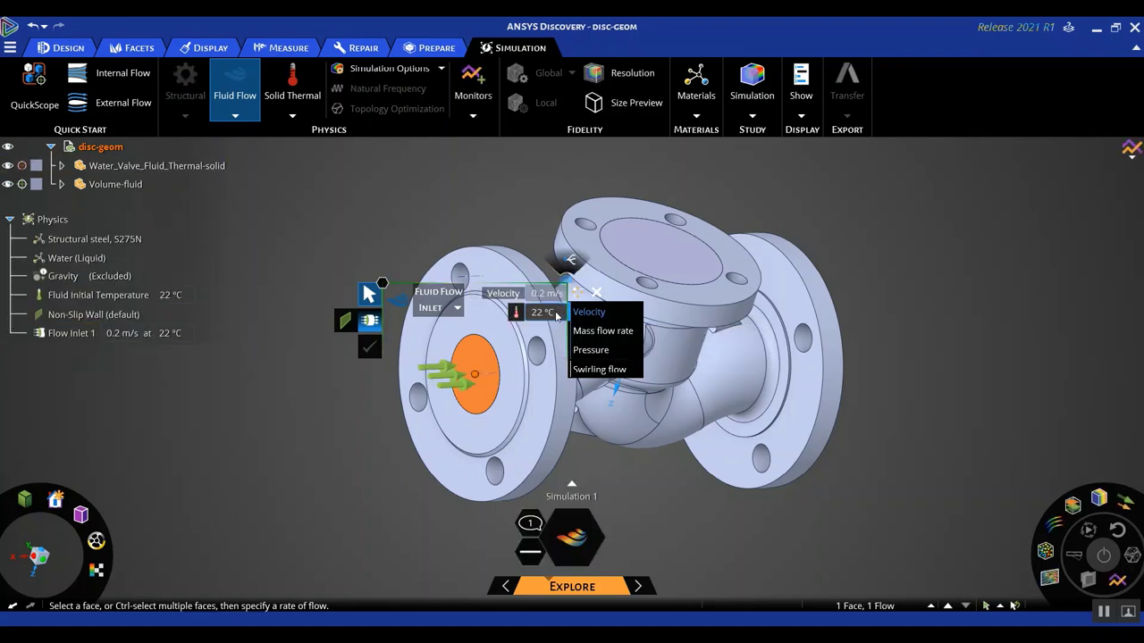
left_click(539, 312)
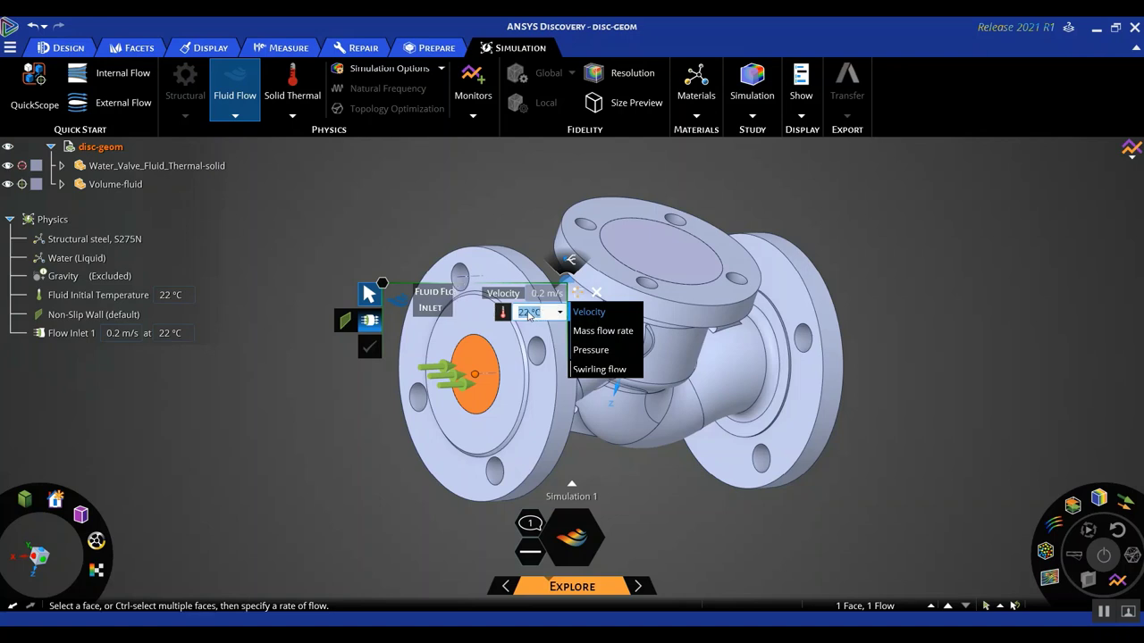
key("BackSpace")
key("BackSpace")
type("45")
key("Return")
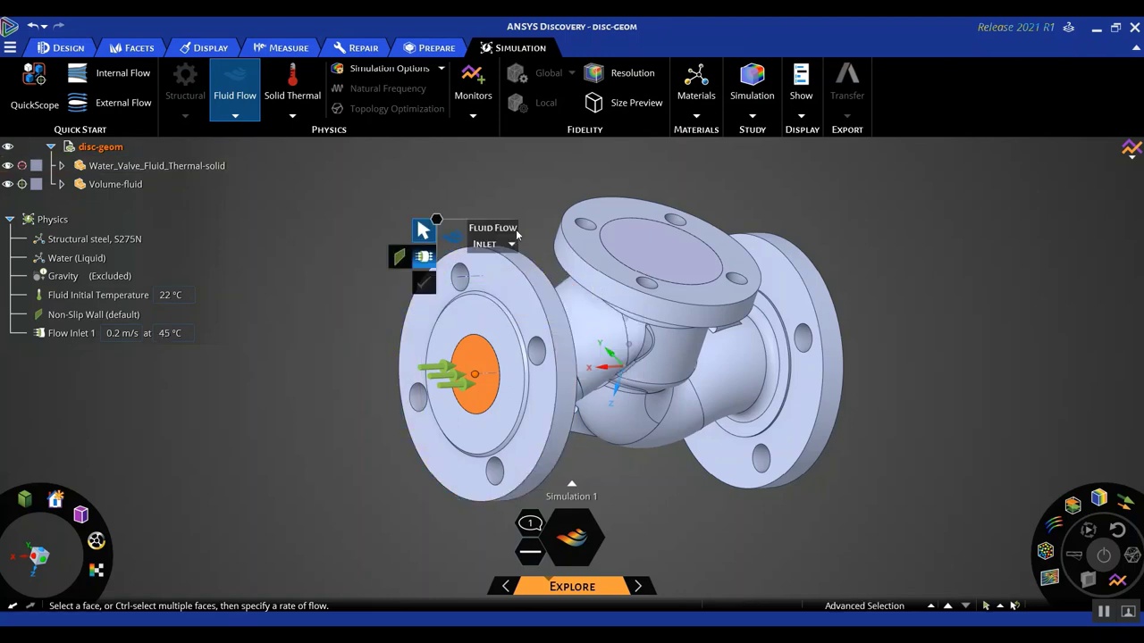
- Define a second flow inlet with a velocity of 0.5 m/s on the fluid face of the opposite side flange
middle_click_drag(996, 374, 961, 473)
middle_click_drag(875, 219, 953, 413)
left_click(435, 384)
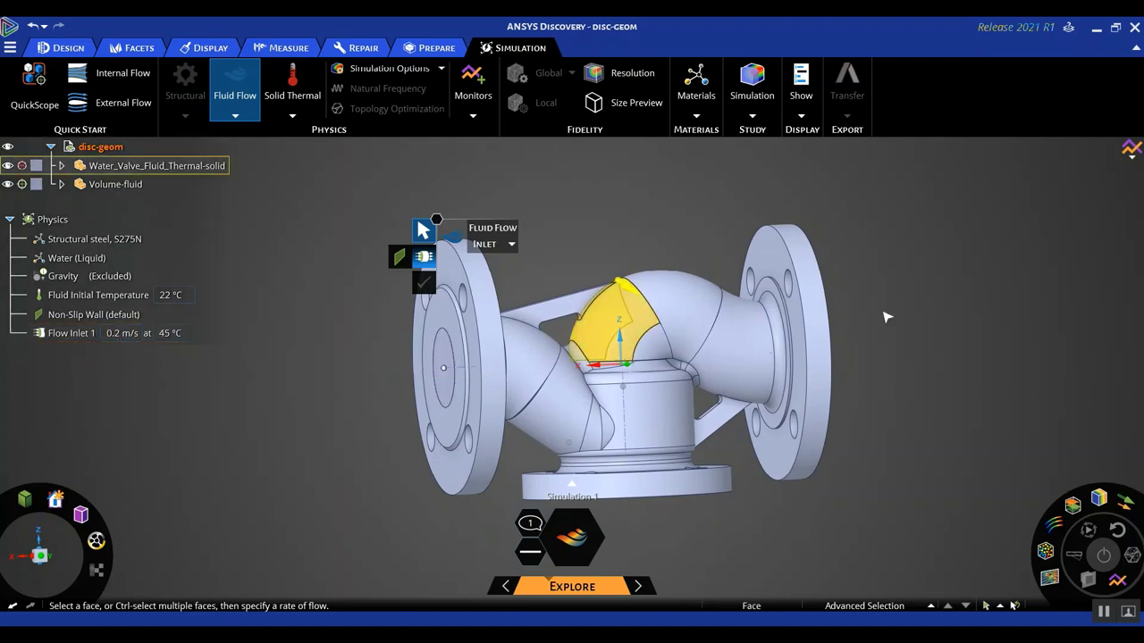
middle_click_drag(1013, 341, 929, 359)
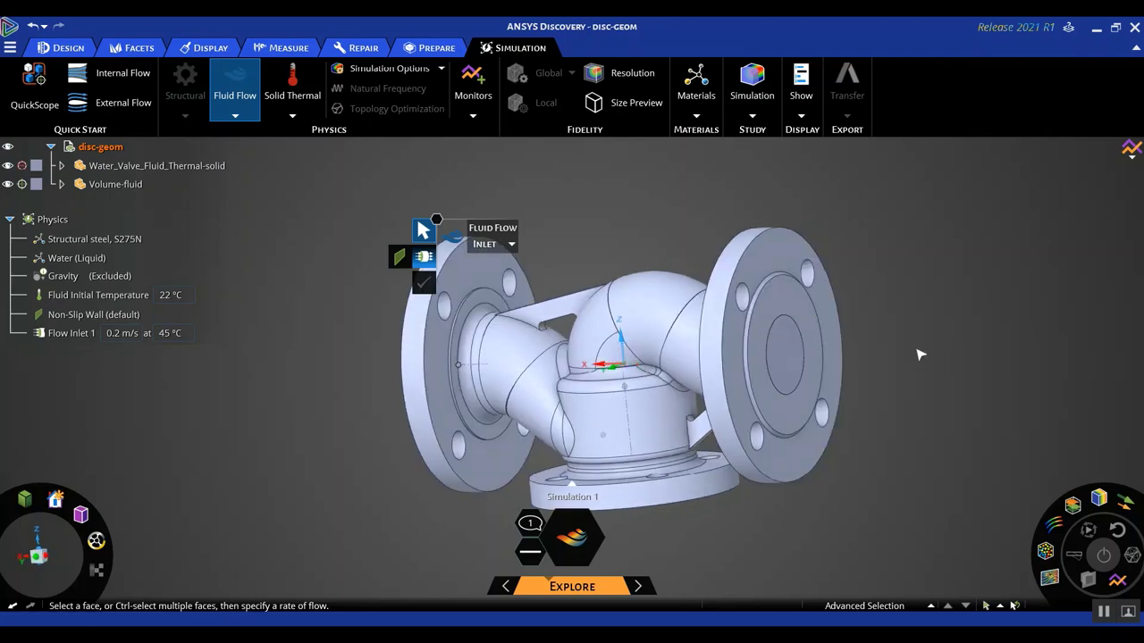
left_click(796, 358)
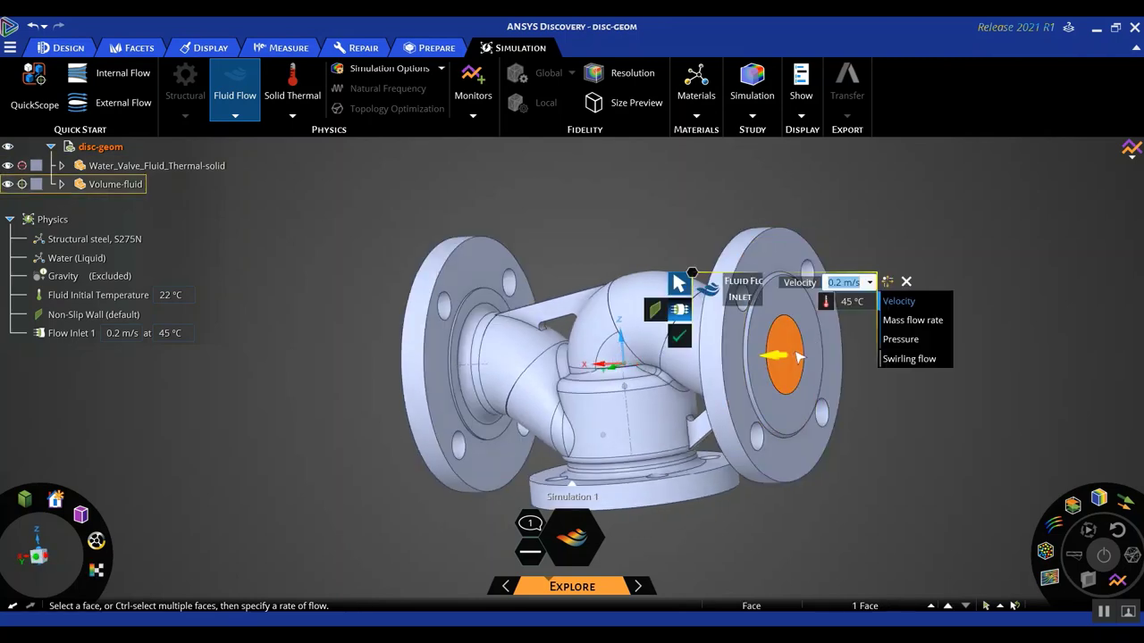
left_click(840, 283)
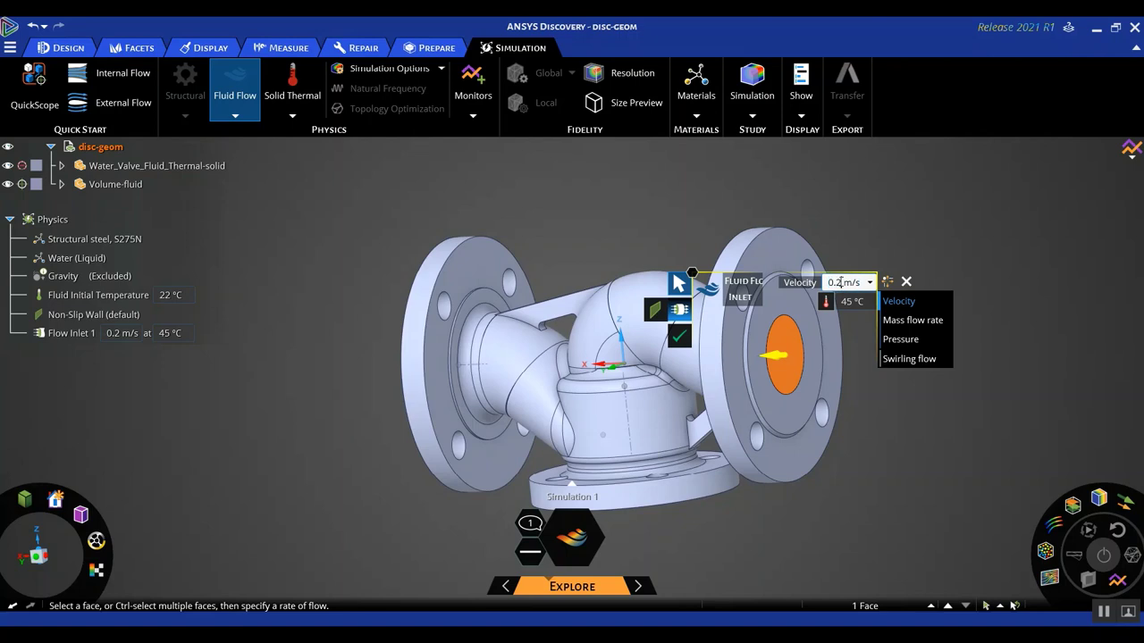
key("BackSpace")
type("5")
- Set the second flow inlet's temperature to 25 °C
left_click(853, 302)
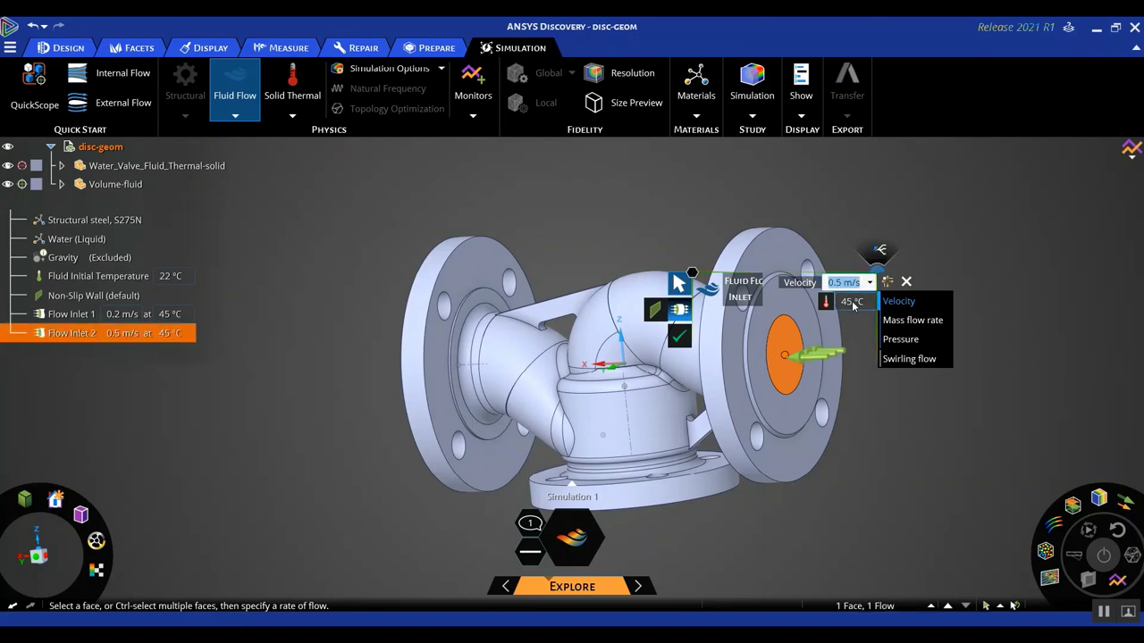
left_click(850, 305)
left_click(840, 302)
key("BackSpace")
key("BackSpace")
type("25")
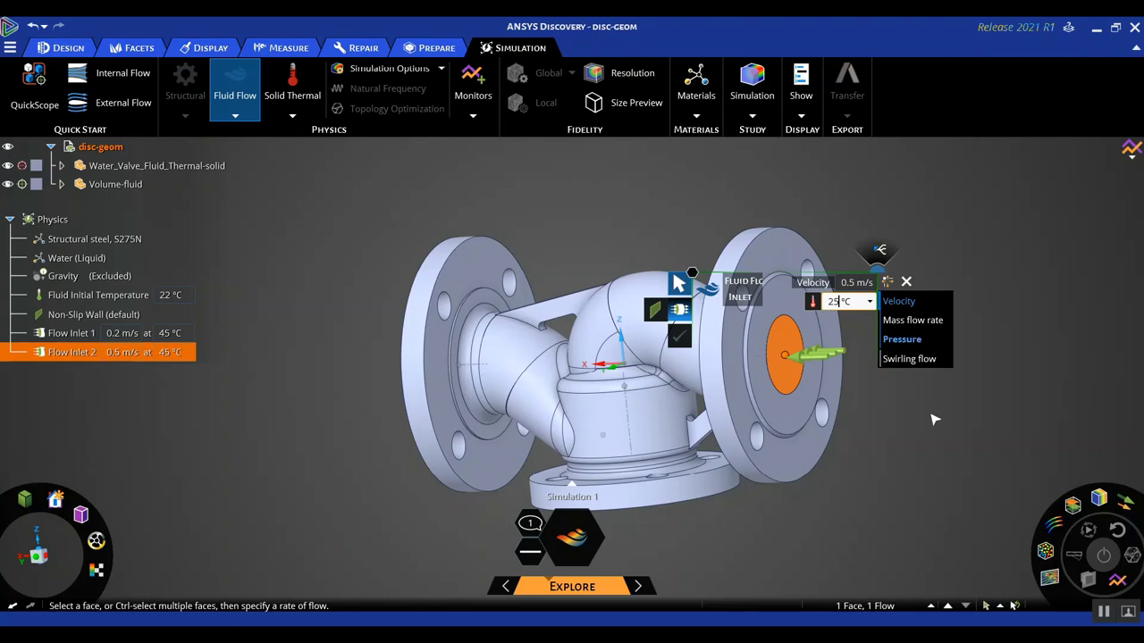
left_click(944, 448)
- Define a pressure outlet of 0 Pa on the fluid face of the middle flange and finish the fluid flow setup
middle_click_drag(945, 449, 1010, 313)
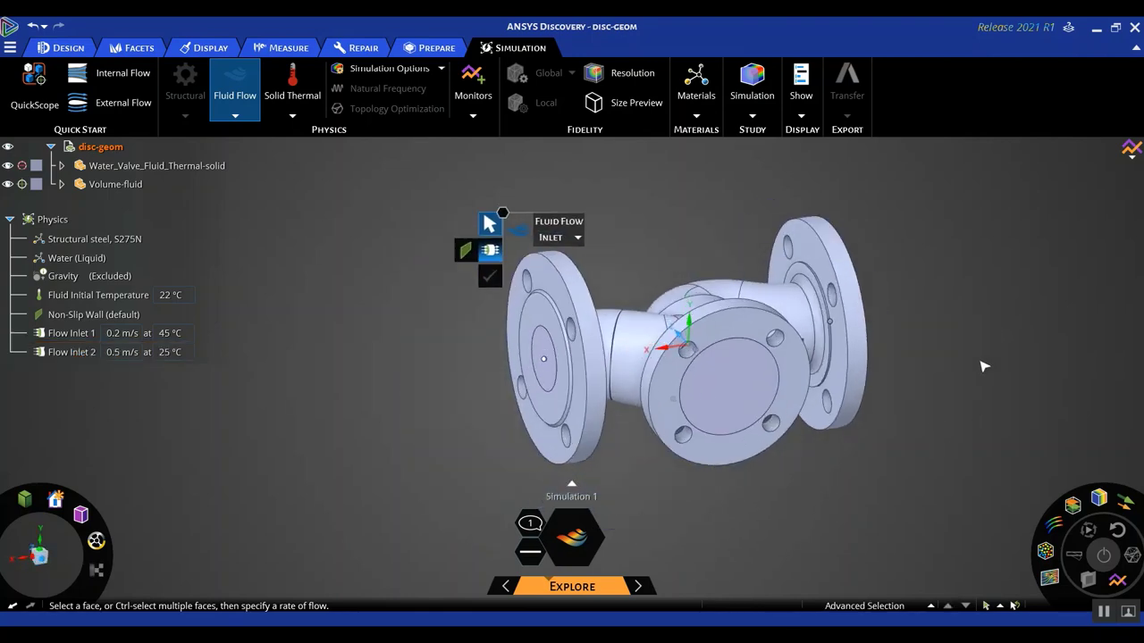
left_click(725, 380)
left_click(697, 318)
left_click(689, 352)
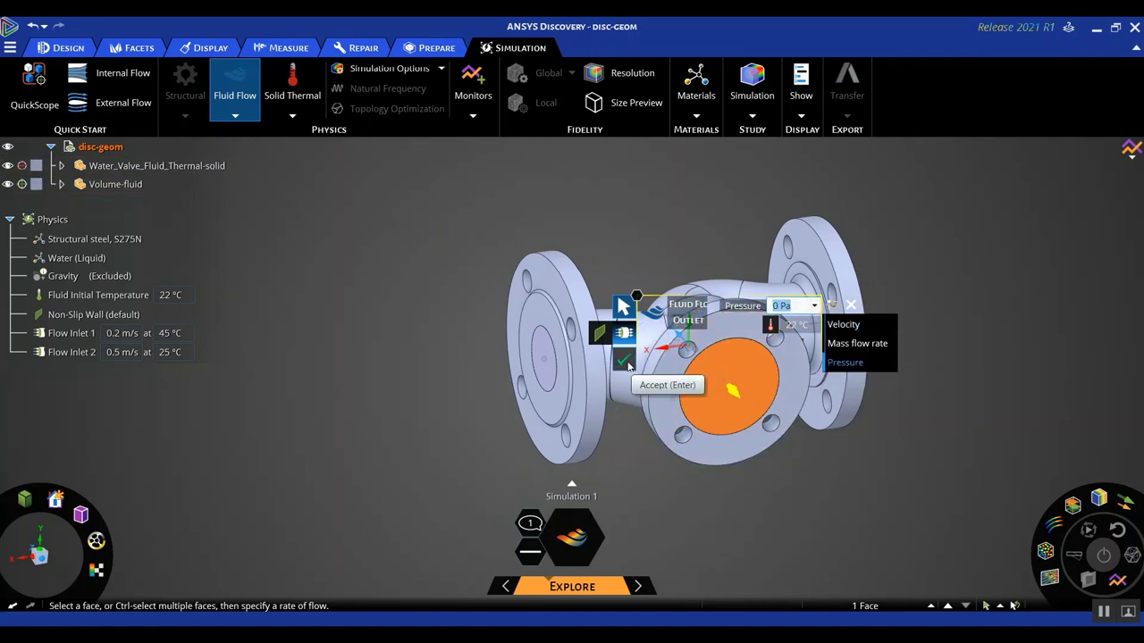
left_click(625, 361)
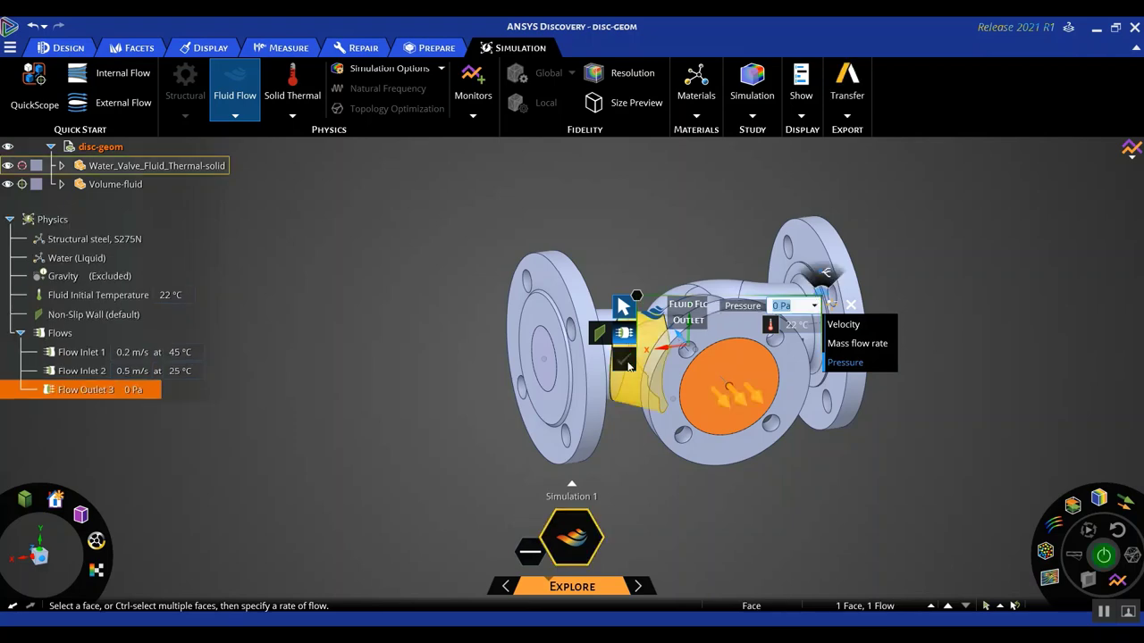
left_click(972, 290)
middle_click_drag(972, 295, 929, 402)
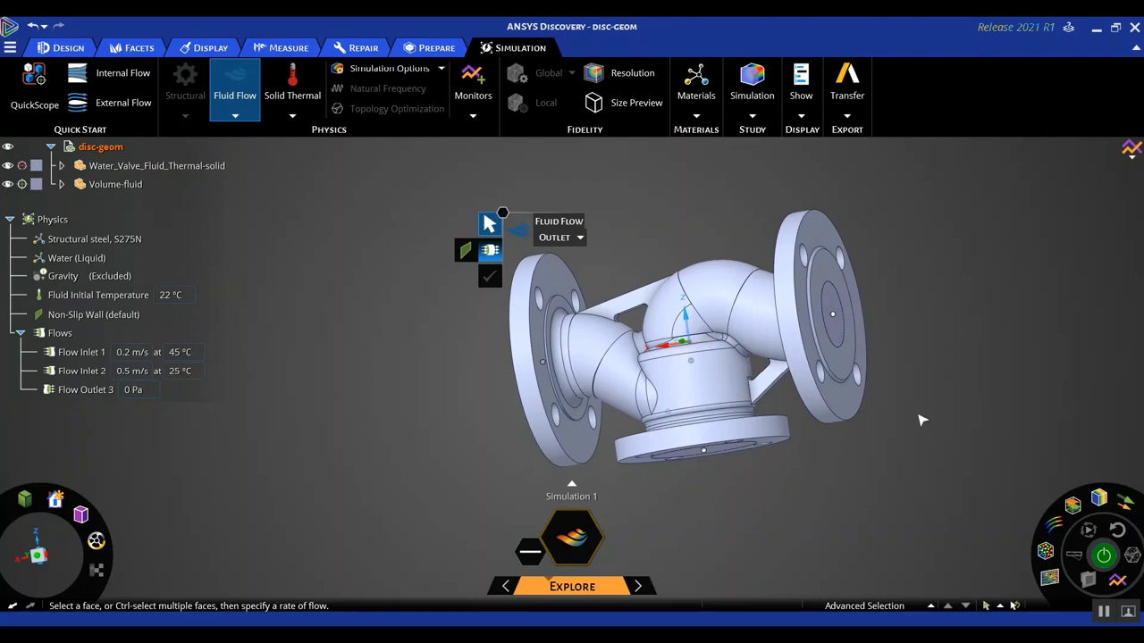
key("Escape")
- Check the simulation inclusion setting of the Water_Valve_Fluid_Thermal-solid component
middle_click_drag(918, 349, 981, 298)
middle_click_drag(940, 329, 1028, 269)
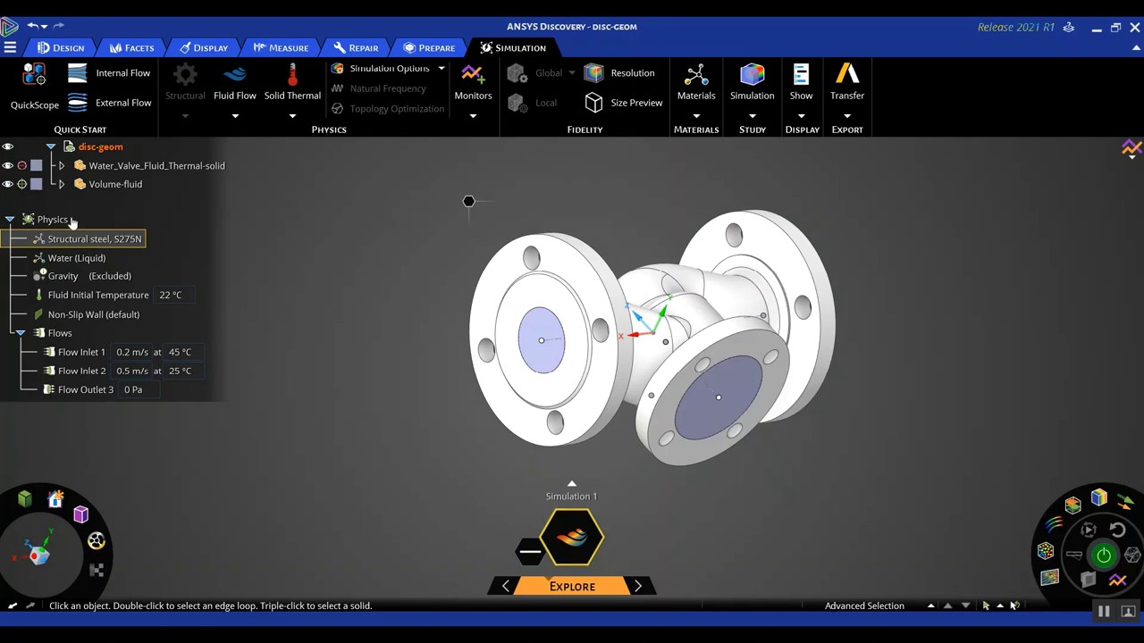
left_click(54, 167)
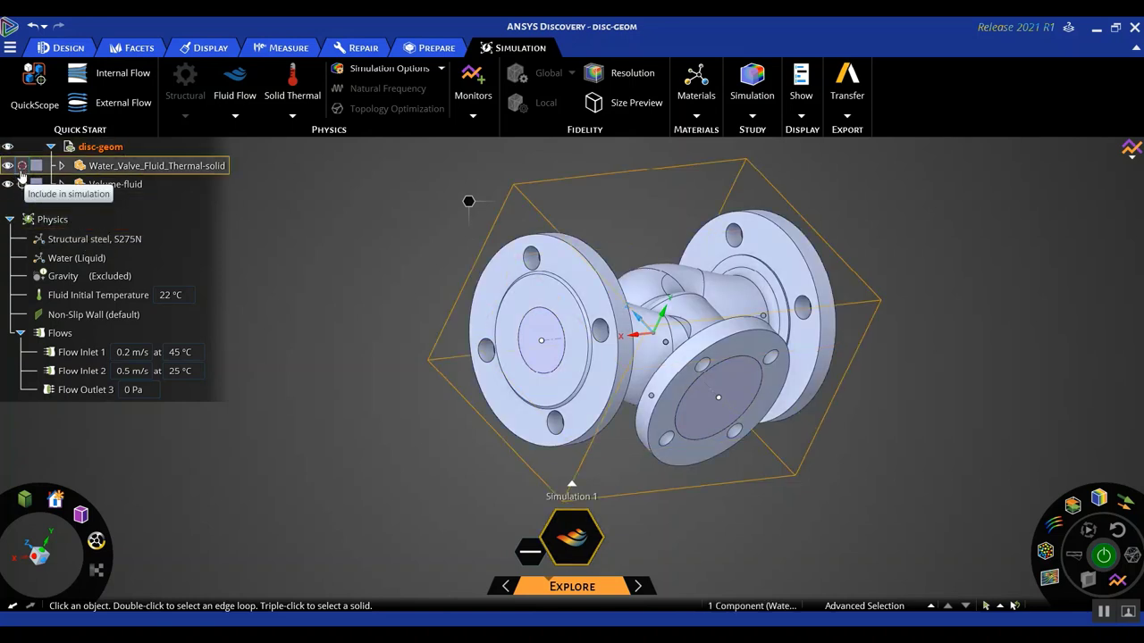
left_click(206, 221)
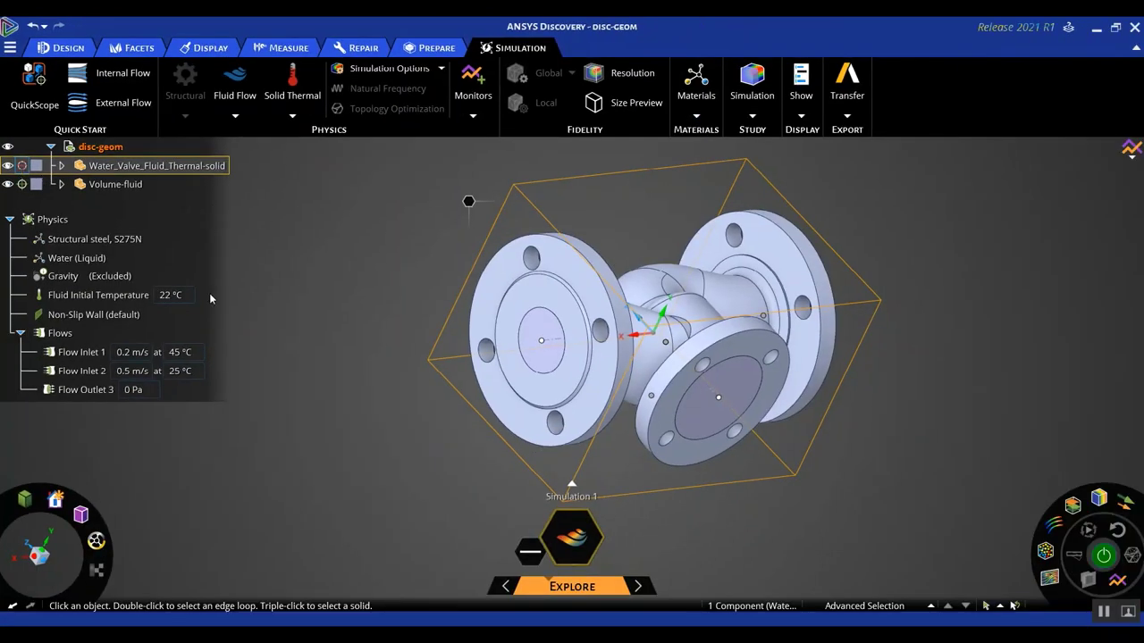
left_click(34, 228)
left_click(18, 166)
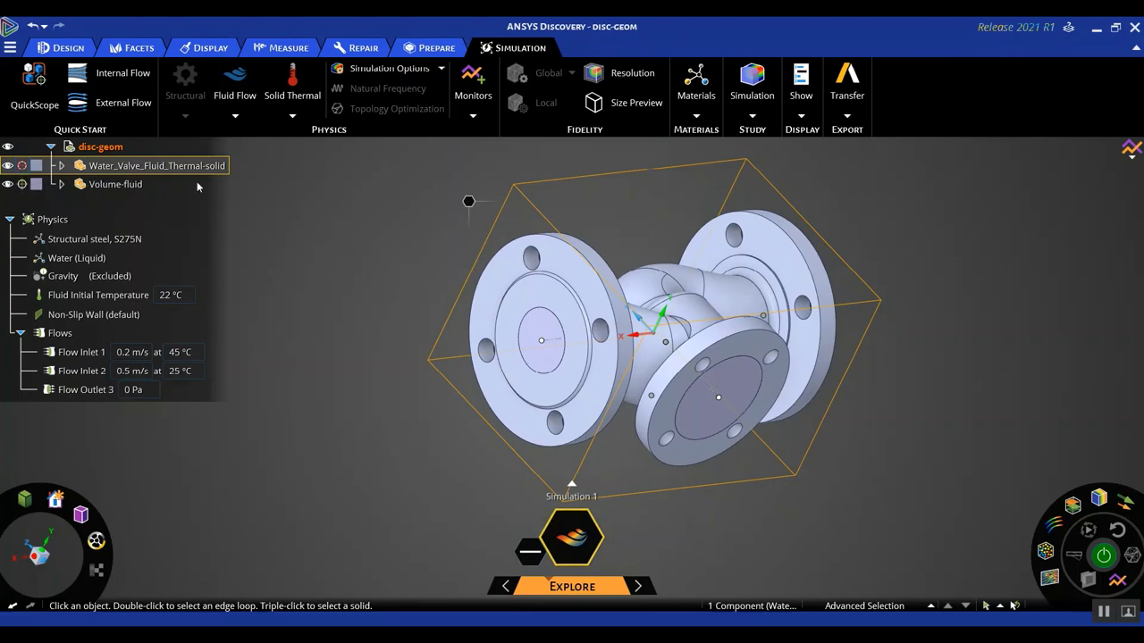
left_click(299, 242)
scroll(299, 243, "down", 2)
scroll(311, 263, "up", 4)
middle_click_drag(347, 311, 323, 301)
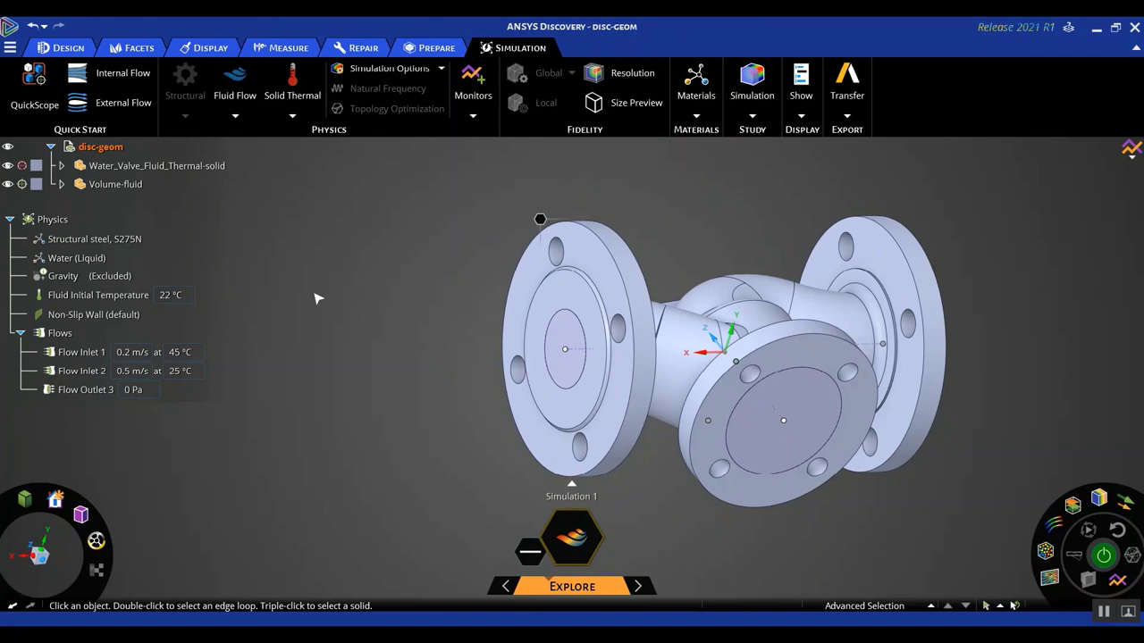
scroll(314, 298, "down", 2)
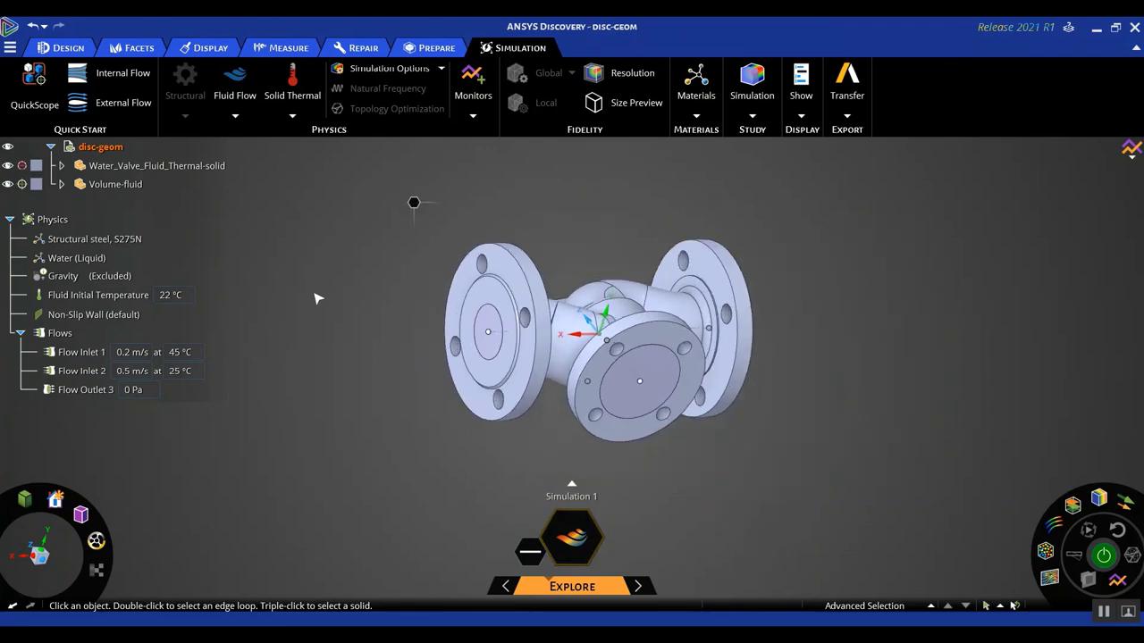
scroll(315, 298, "up", 1)
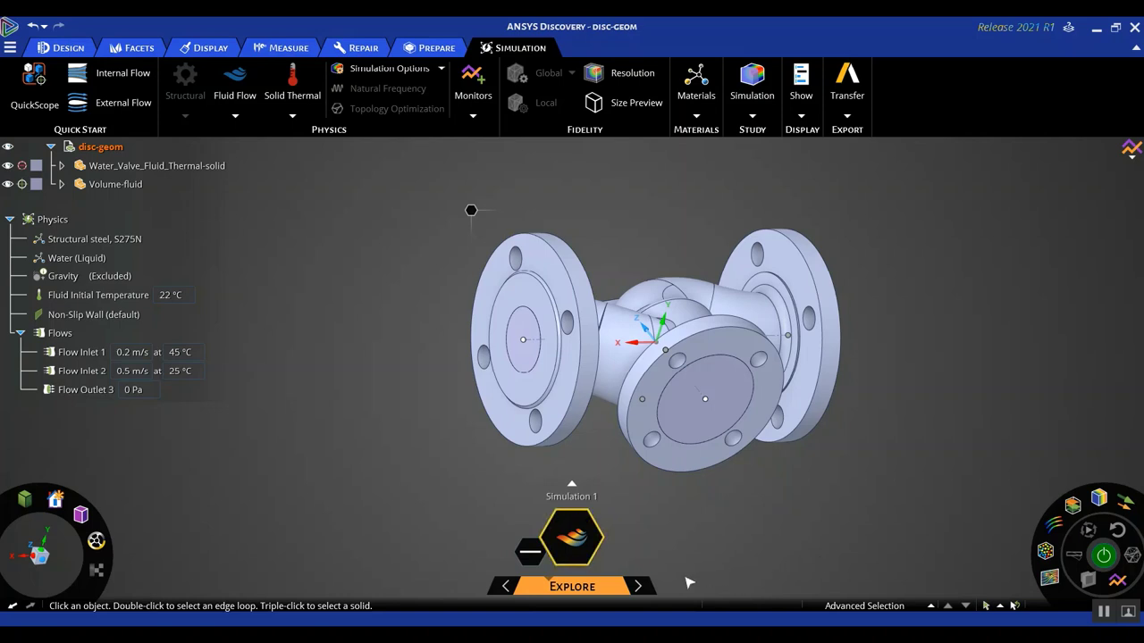
- Increase the fidelity of the Explore simulation to an element size of 0.93 mm
mouse_move(585, 587)
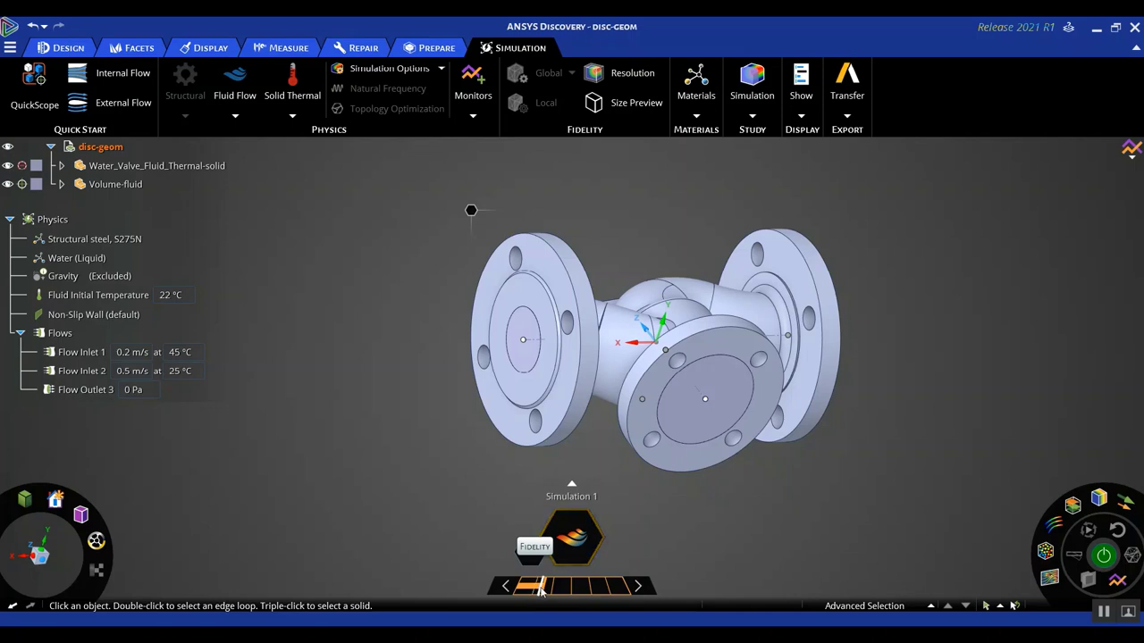
left_click_drag(539, 590, 547, 590)
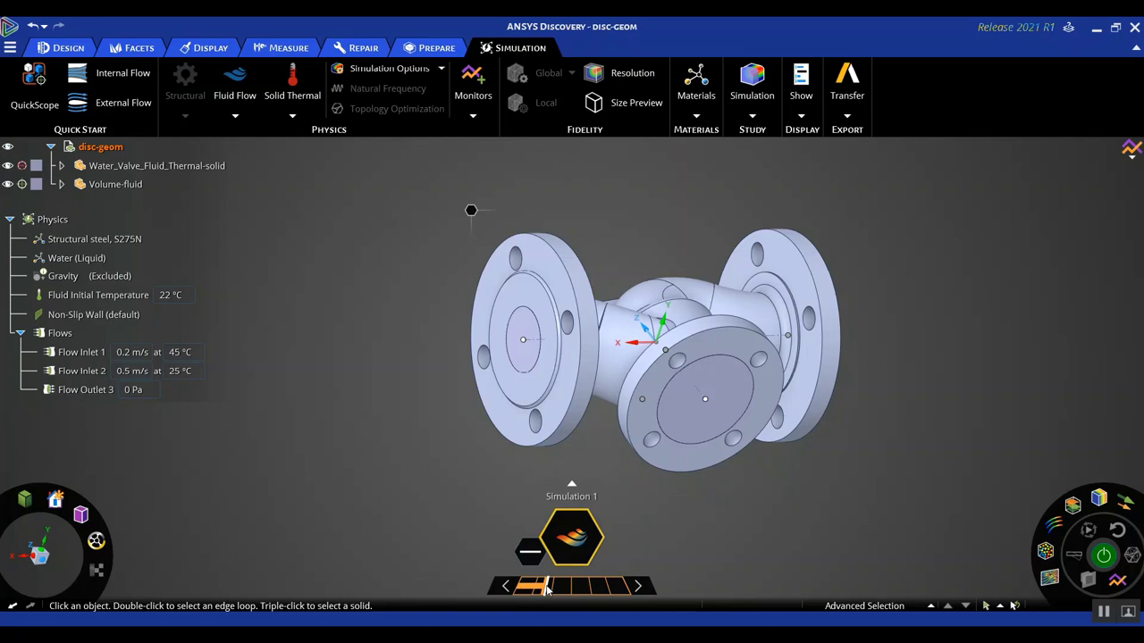
left_click_drag(548, 590, 592, 587)
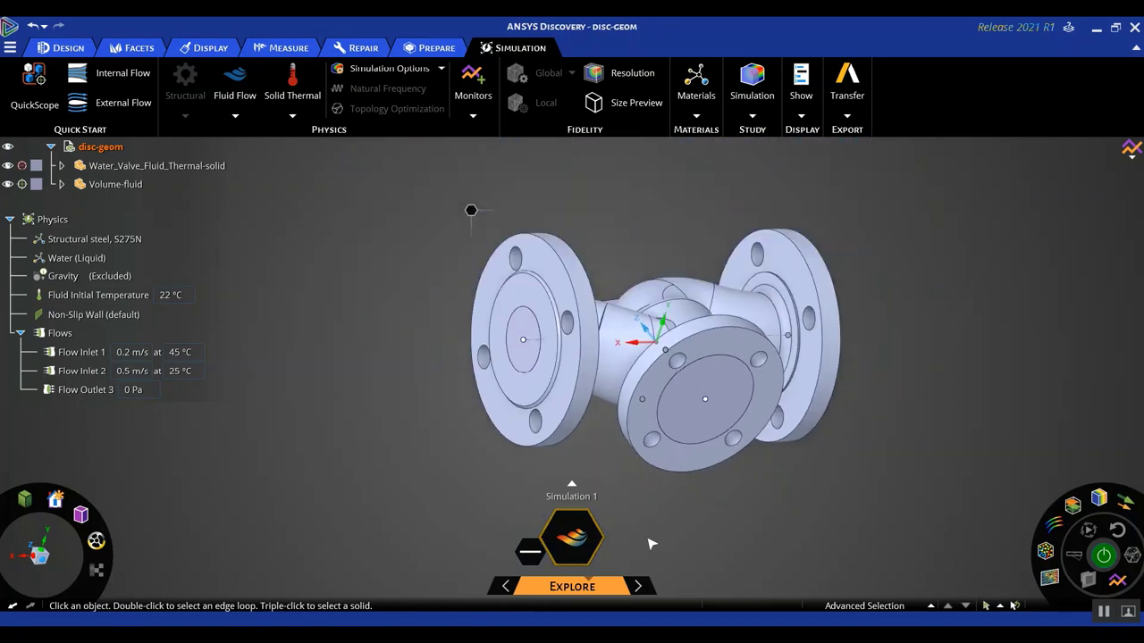
mouse_move(590, 582)
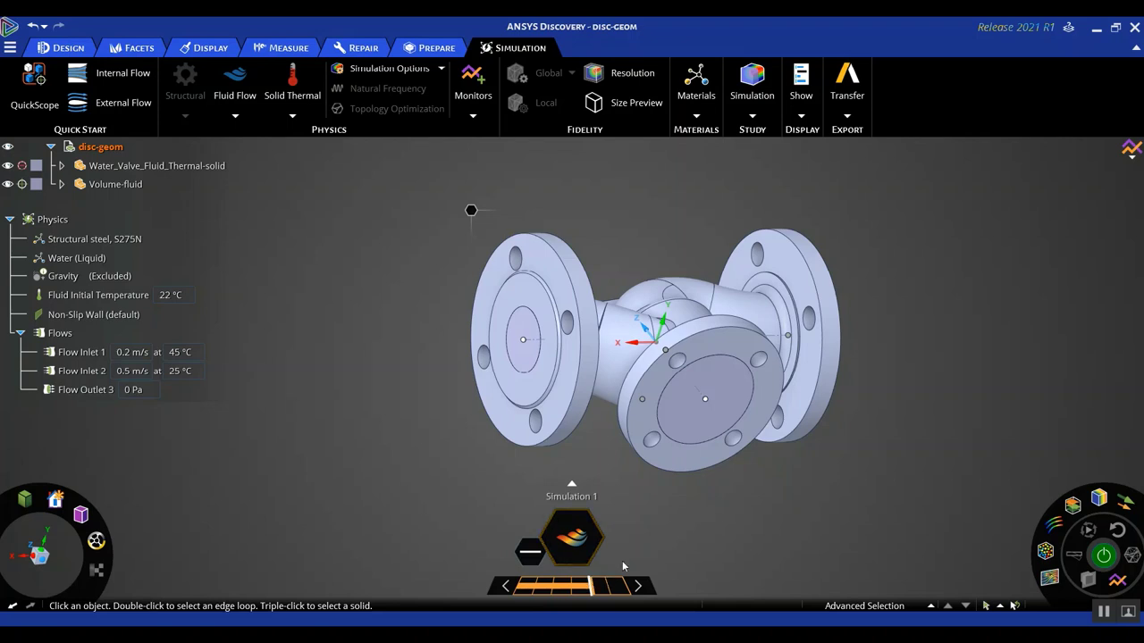
scroll(651, 447, "down", 2)
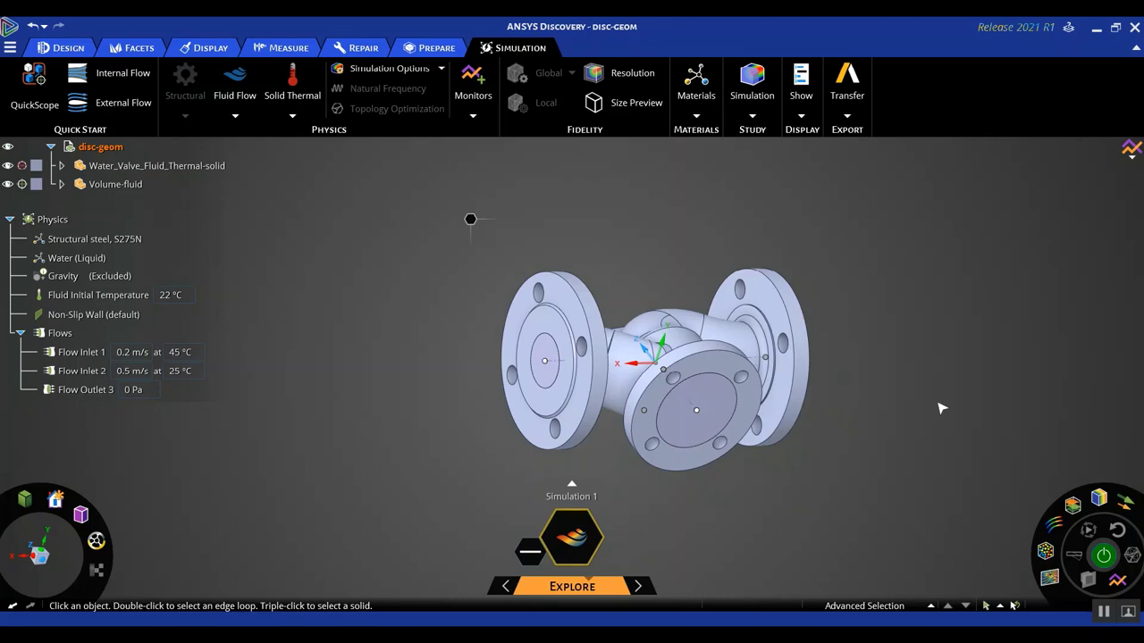
middle_click_drag(941, 408, 891, 464)
scroll(891, 464, "up", 2)
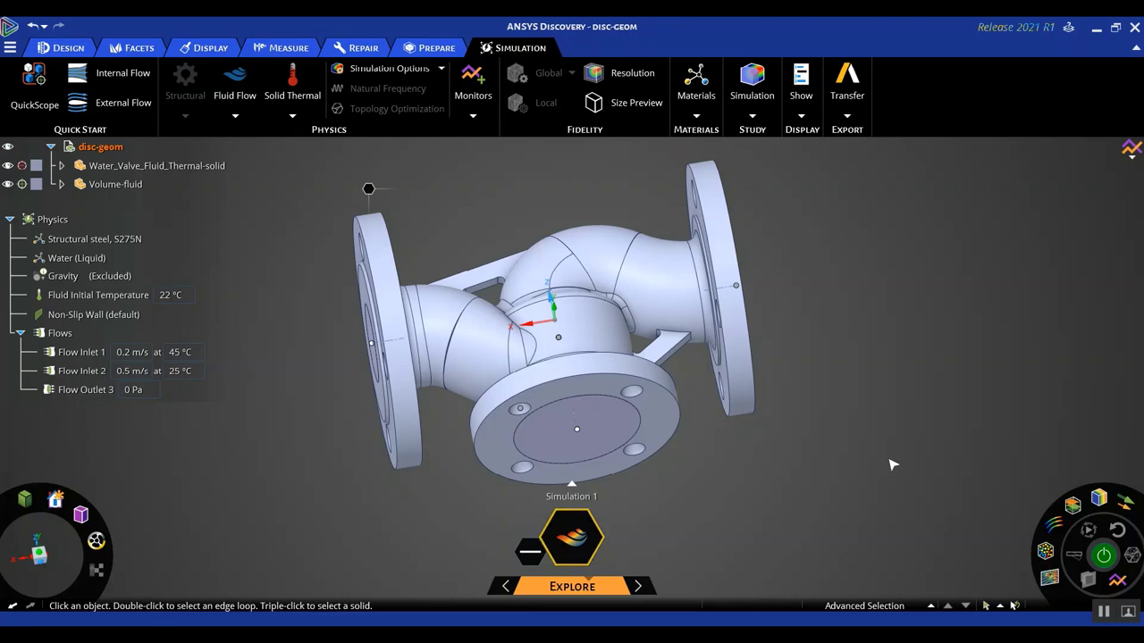
scroll(891, 464, "down", 3)
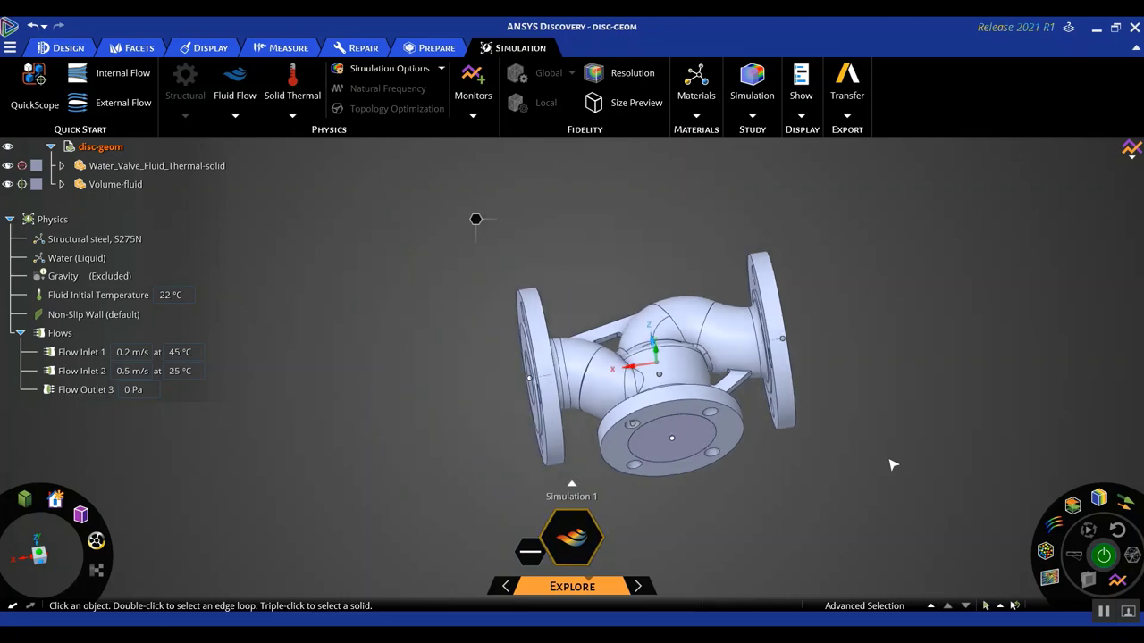
scroll(891, 465, "up", 3)
middle_click_drag(897, 468, 916, 400)
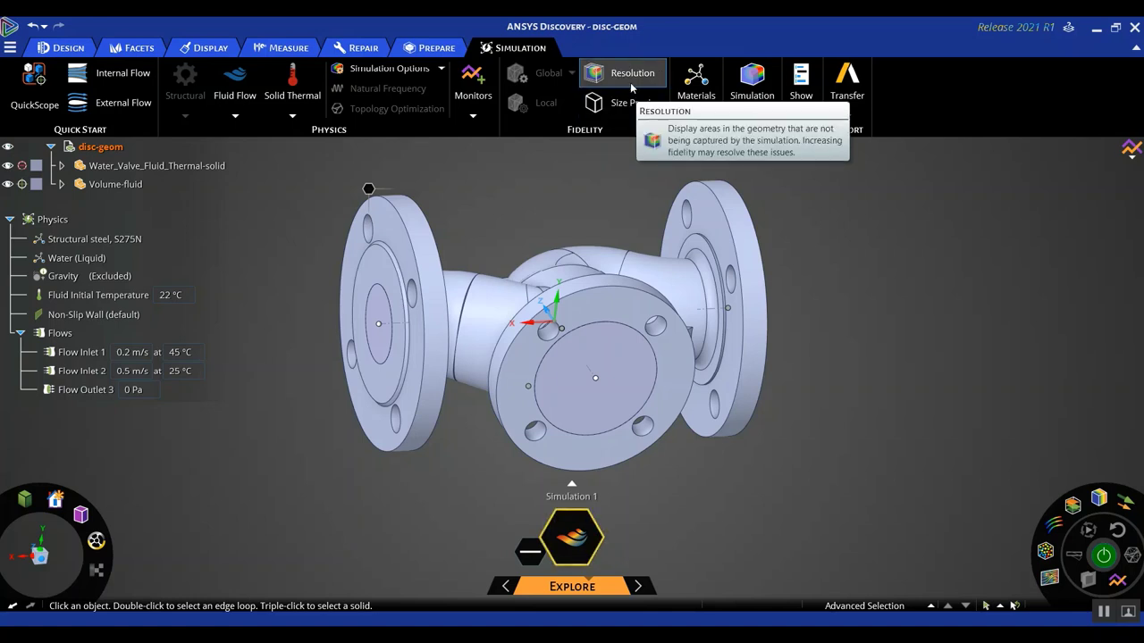
- Enable the Resolution display and examine the edge of the middle flange's fluid face for areas the simulation does not capture
left_click(630, 75)
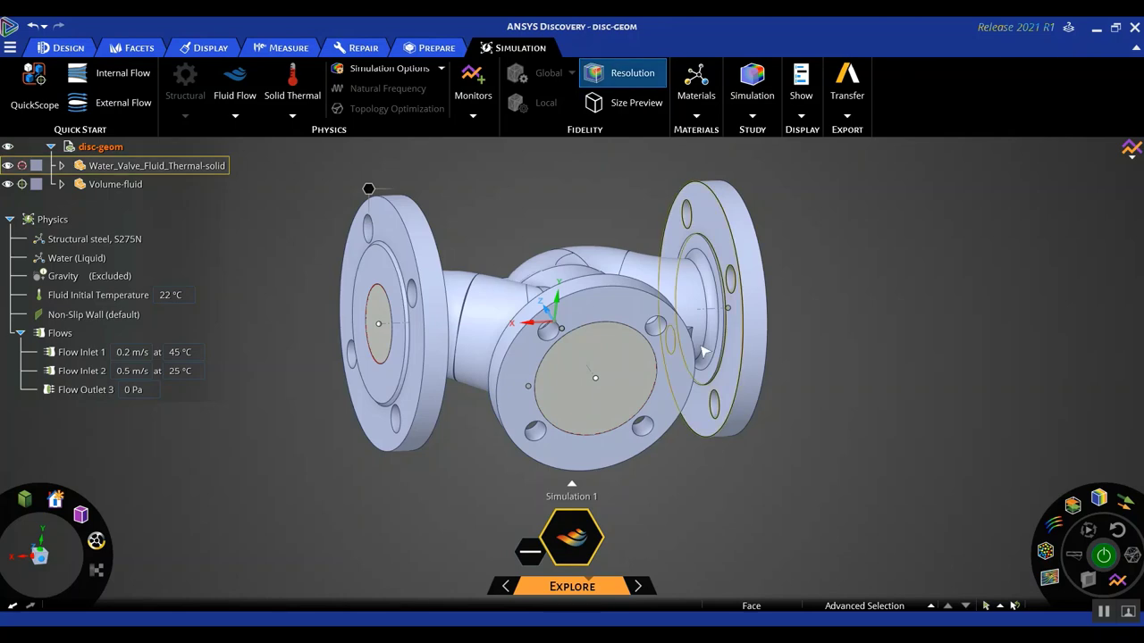
scroll(641, 414, "up", 5)
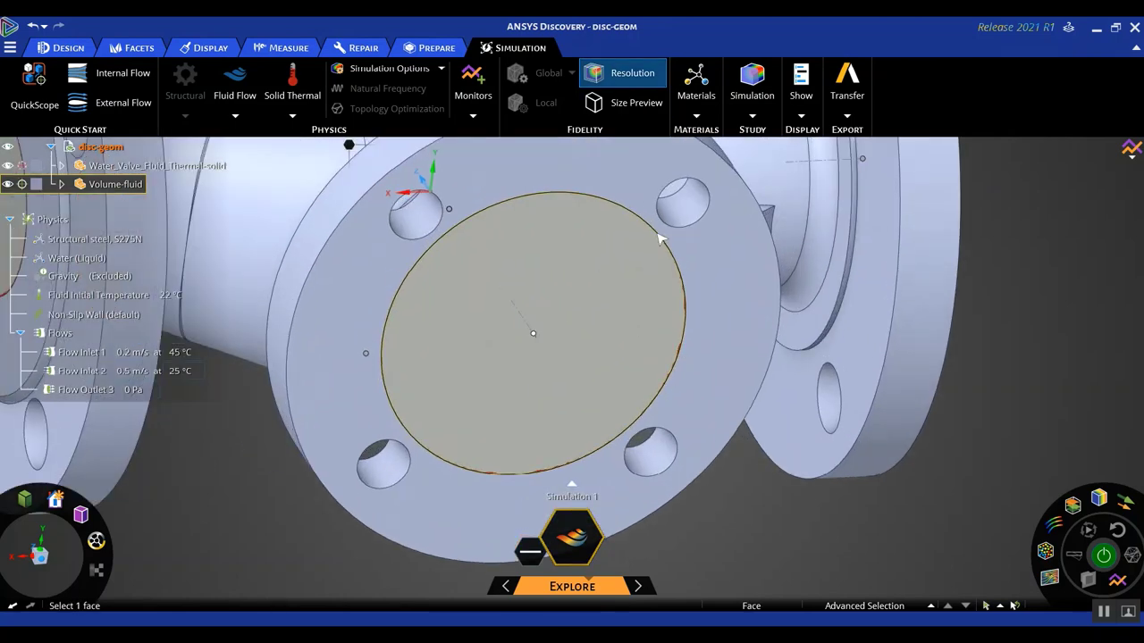
scroll(684, 281, "up", 10)
mouse_move(756, 363)
middle_mouse_down()
mouse_move(748, 352)
mouse_move(776, 353)
middle_mouse_up()
scroll(776, 353, "down", 8)
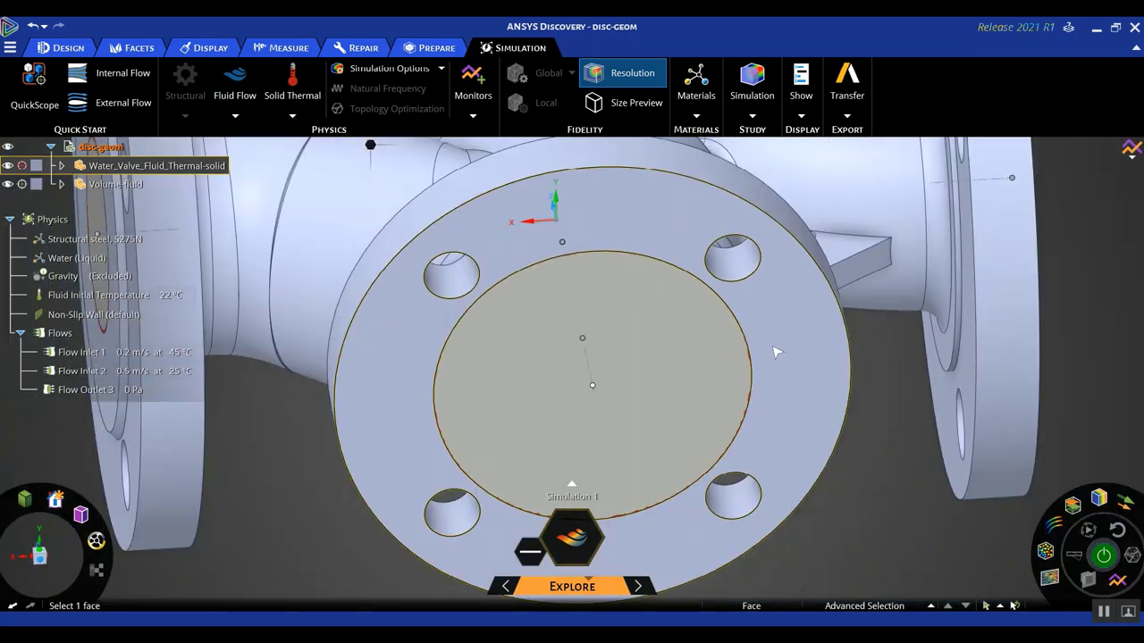
scroll(776, 353, "up", 3)
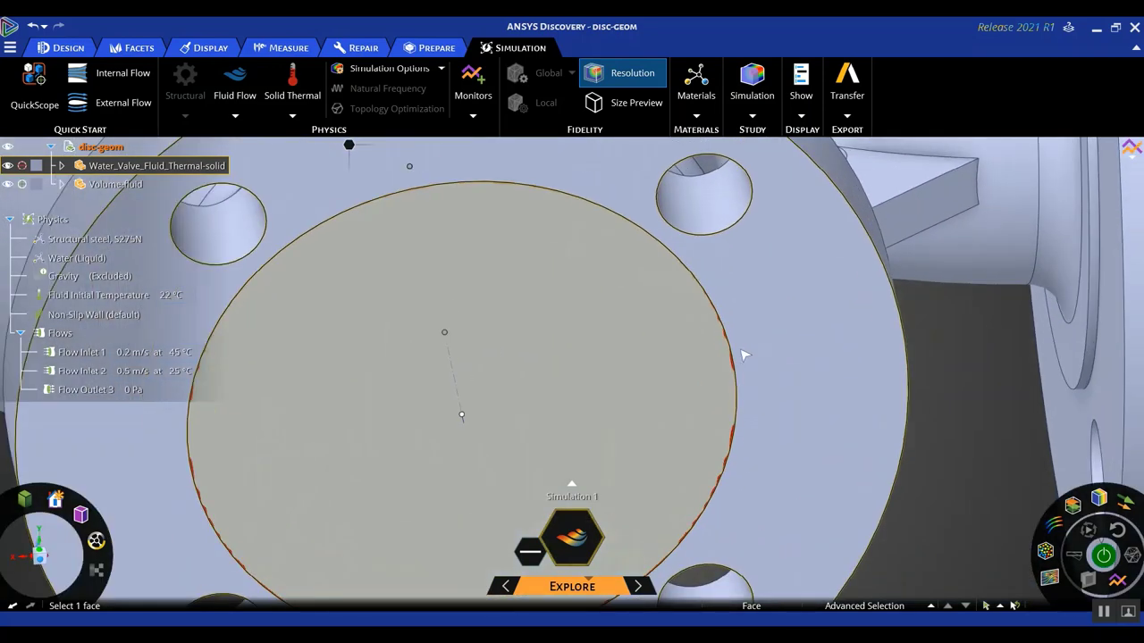
scroll(741, 354, "up", 3)
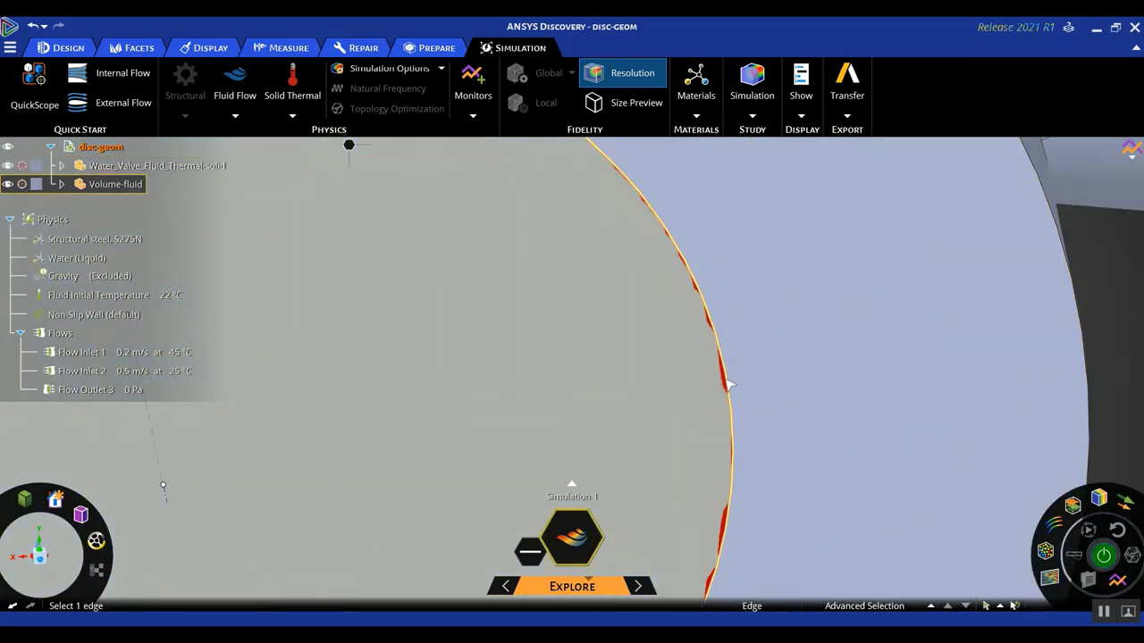
scroll(738, 381, "down", 5)
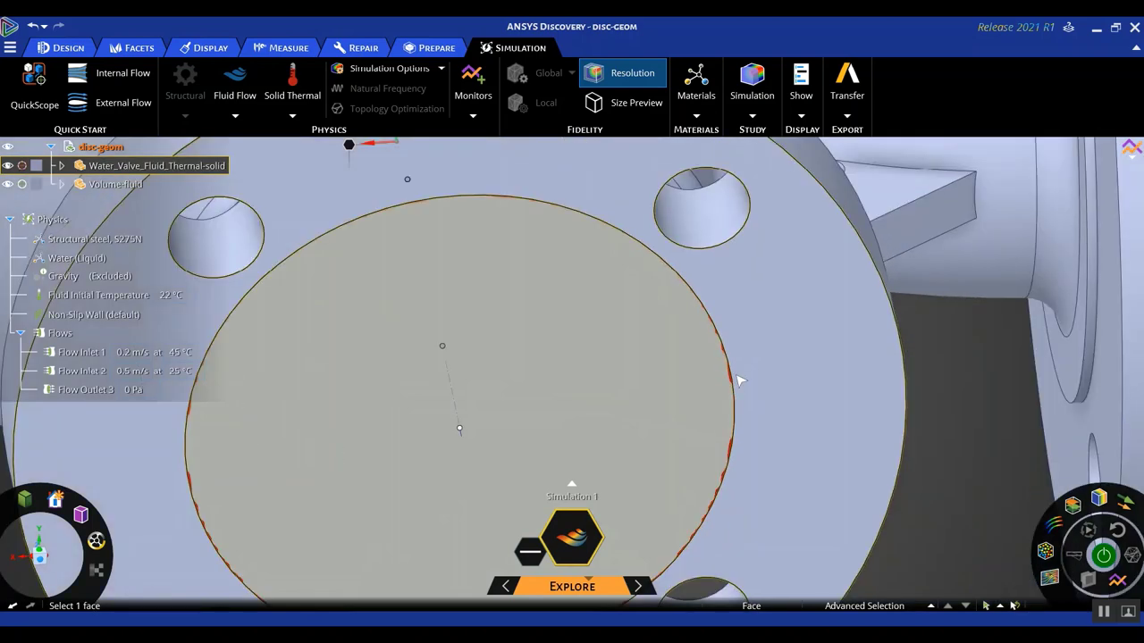
scroll(739, 382, "down", 3)
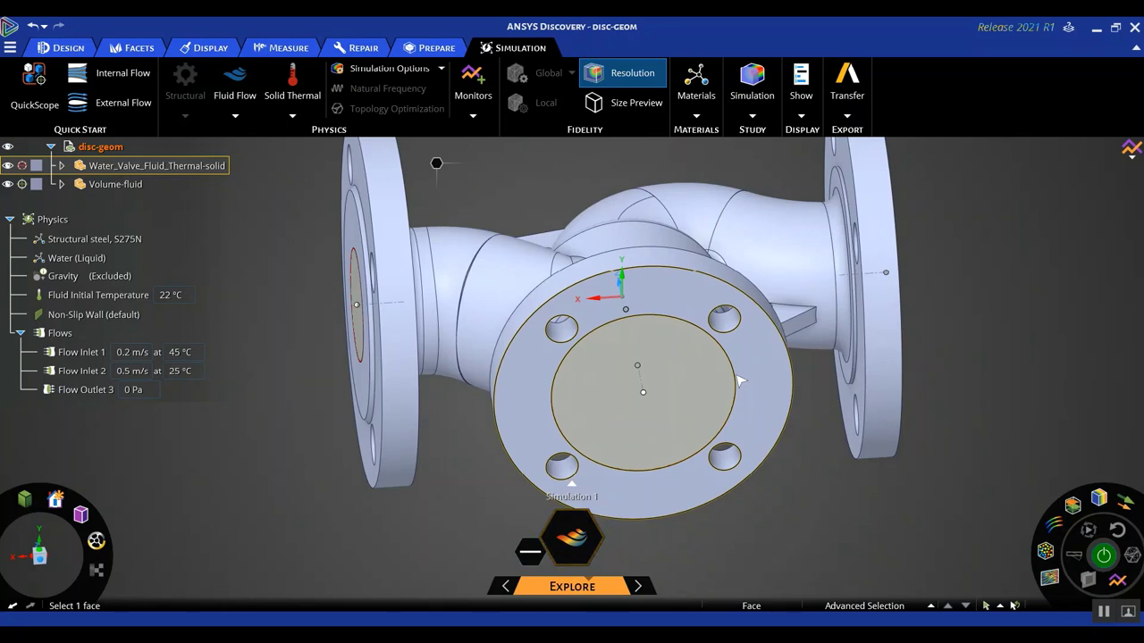
- Try a lower simulation fidelity while the Resolution display is active
mouse_move(594, 592)
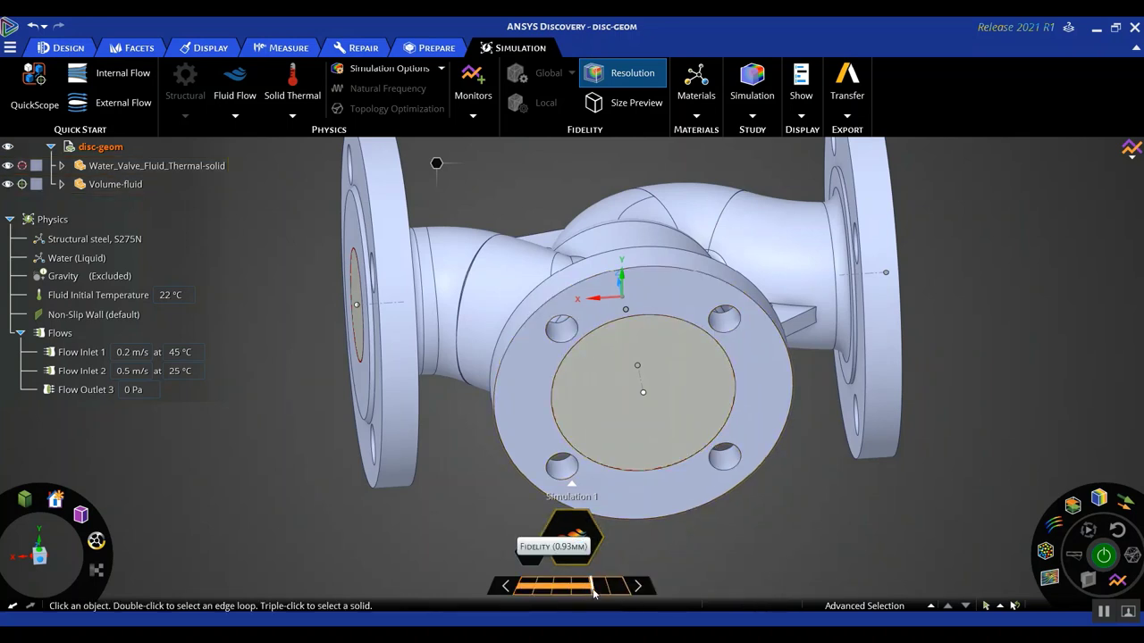
left_click_drag(590, 591, 540, 596)
middle_click_drag(847, 526, 776, 543)
- Use Size Preview to inspect the volume element size on the raised ring face of the side flange
left_click(625, 103)
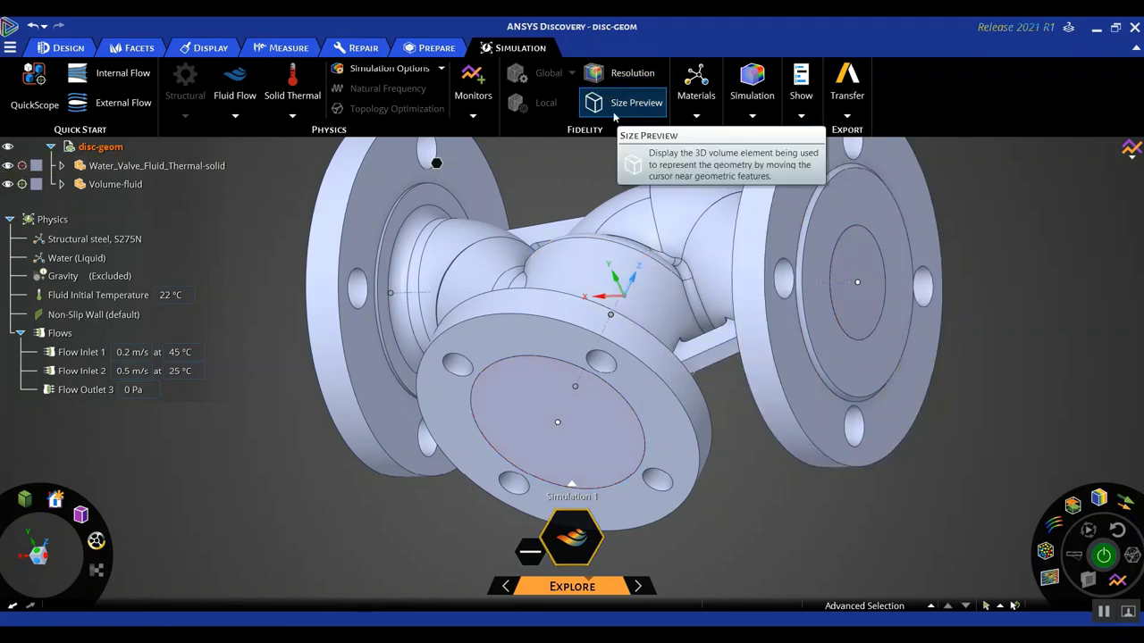
scroll(855, 325, "up", 3)
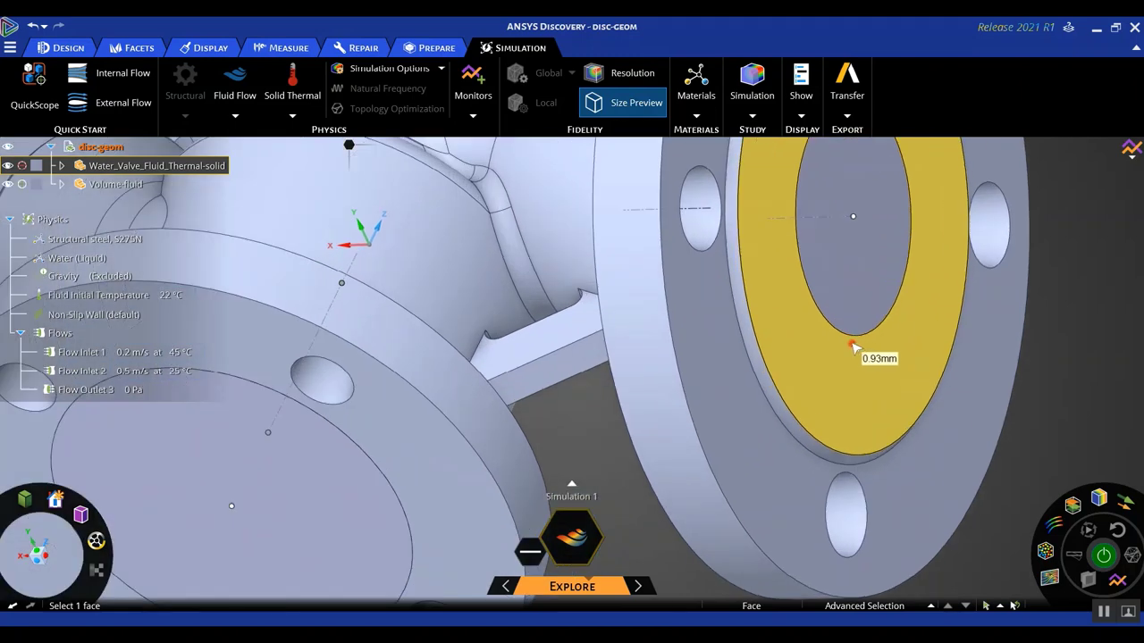
scroll(850, 327, "down", 3)
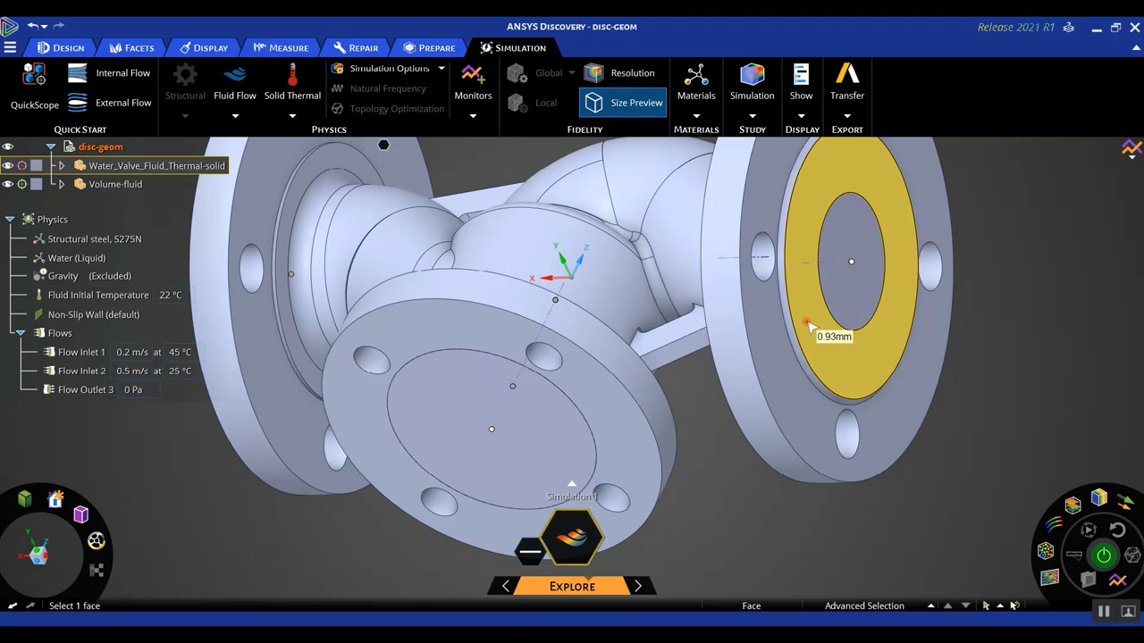
scroll(808, 327, "up", 6)
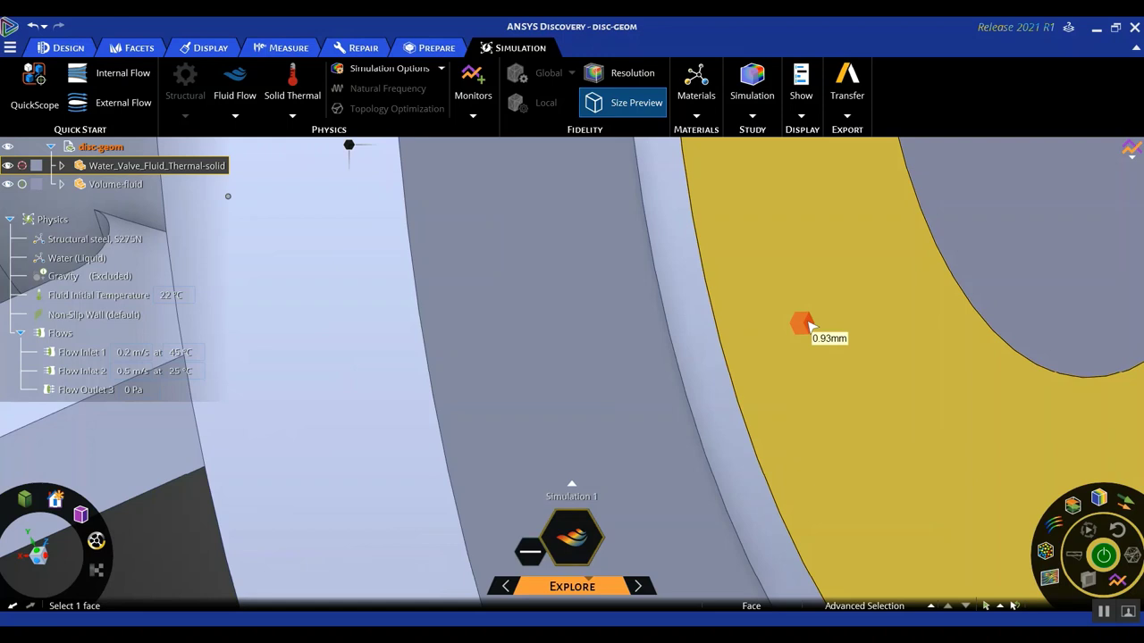
- Reduce the simulation fidelity to an element size of 1.05 mm and preview the element on the side flange's ring face
key("Escape")
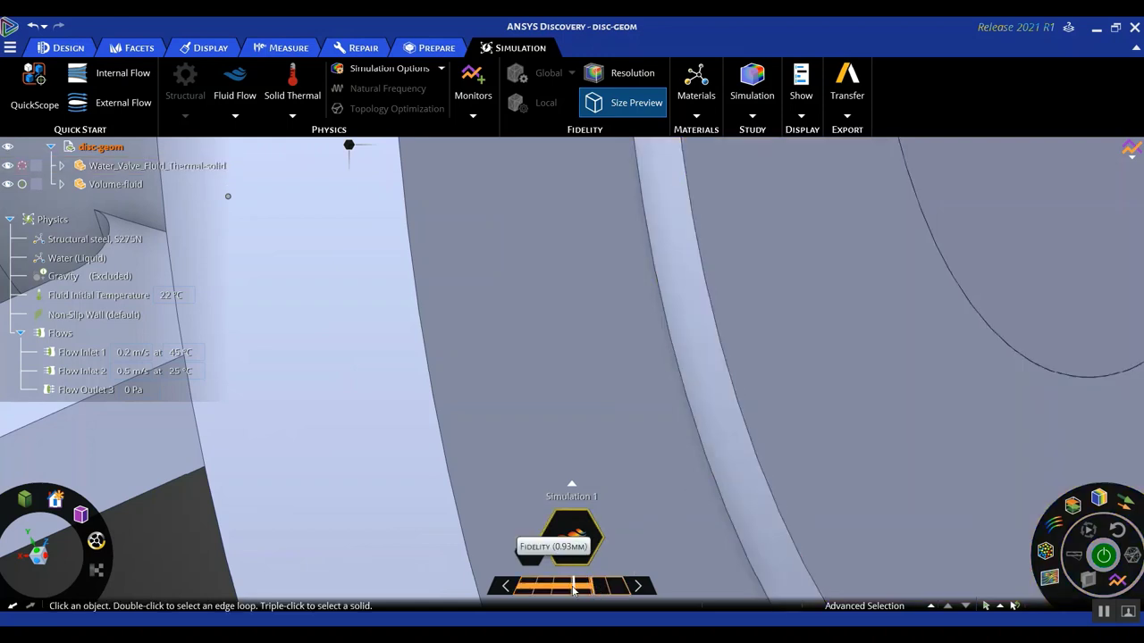
left_click(784, 373)
left_click(845, 328)
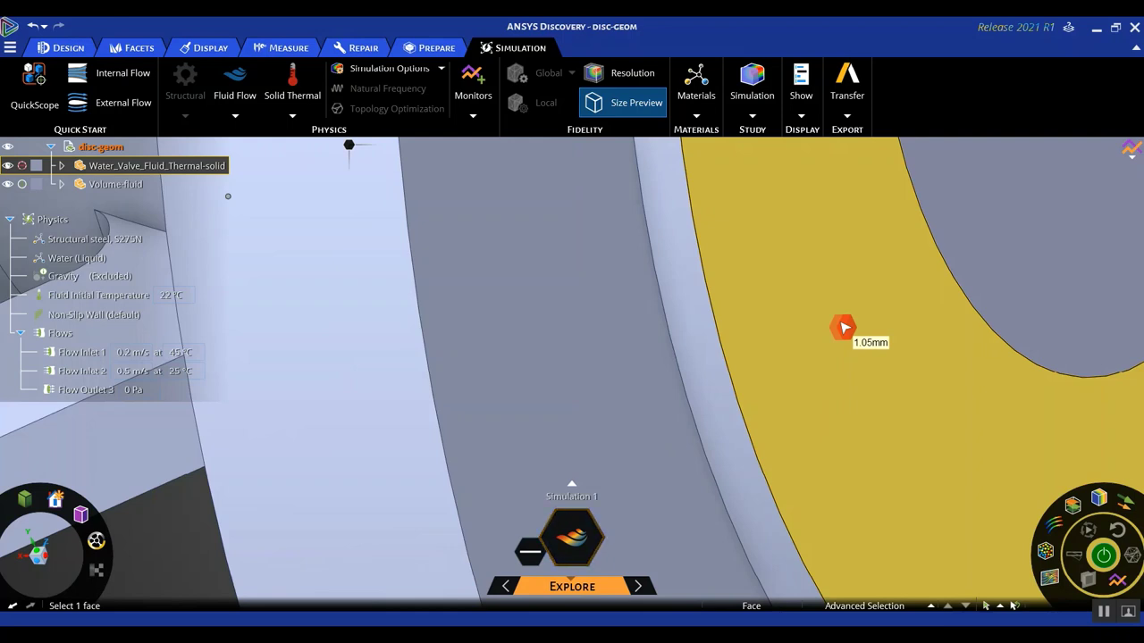
key("Escape")
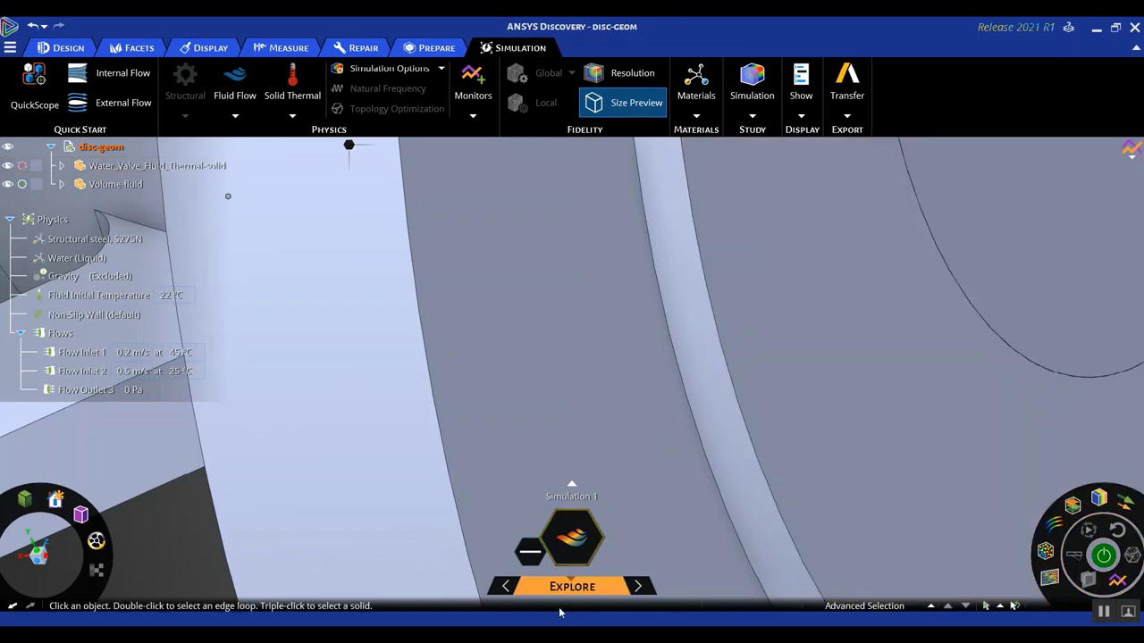
- Reduce the simulation fidelity to an element size of 1.22 mm and preview the element on the side flange's face
mouse_move(548, 592)
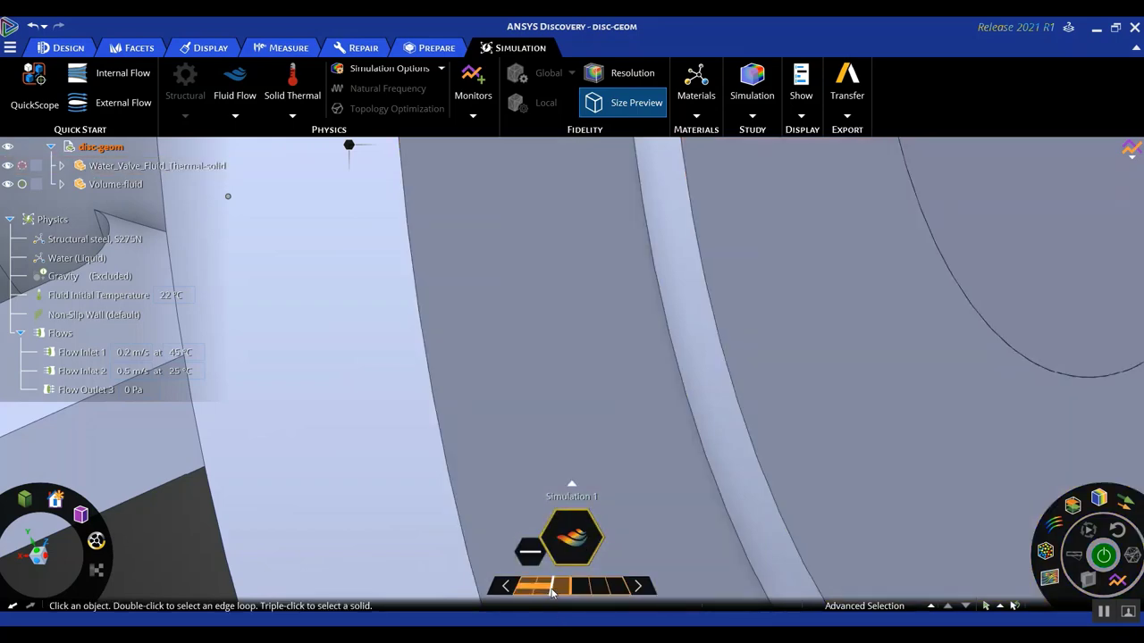
left_click(676, 462)
key("v")
key("z")
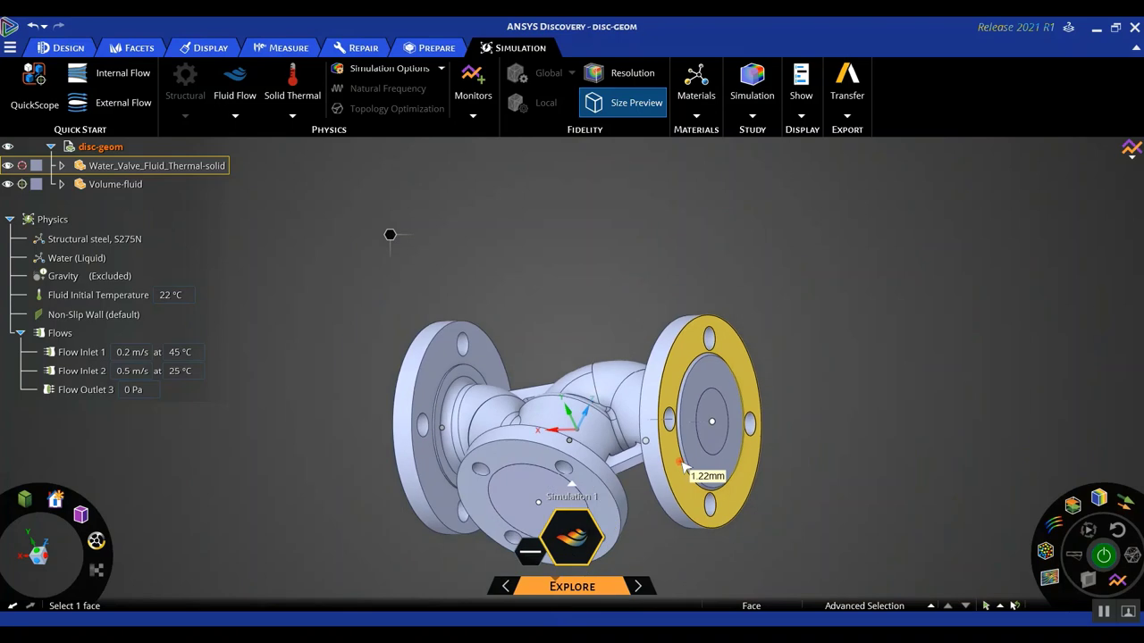
key("Escape")
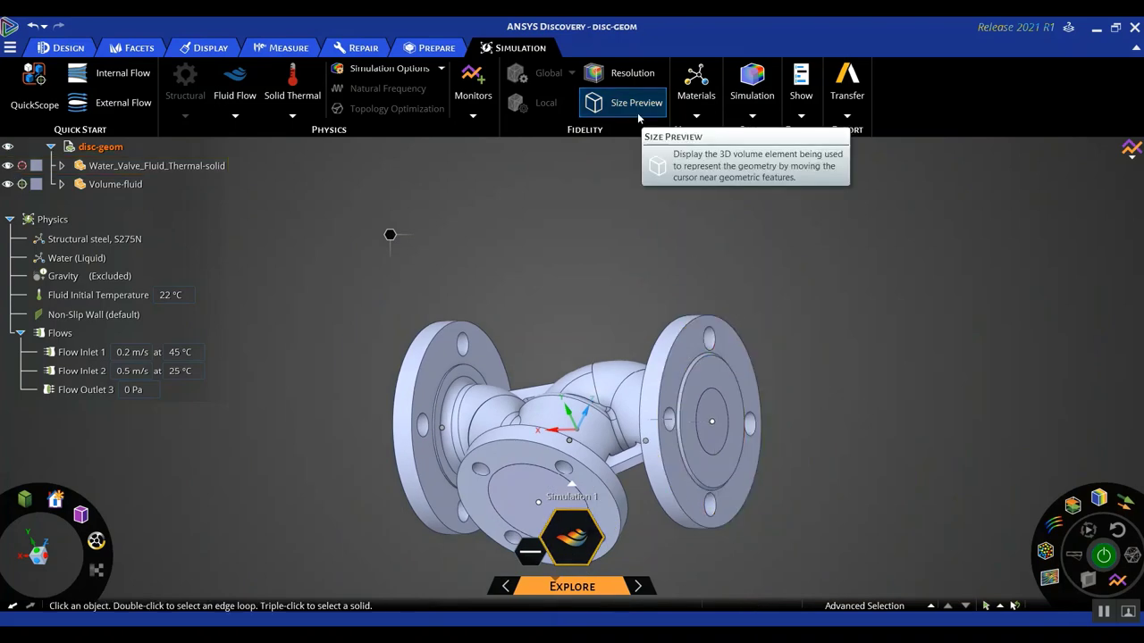
- Turn off Size Preview and hide the Water_Valve_Fluid_Thermal-solid component, leaving only the Volume-fluid body displayed
middle_click_drag(872, 375, 911, 474)
left_click(143, 165)
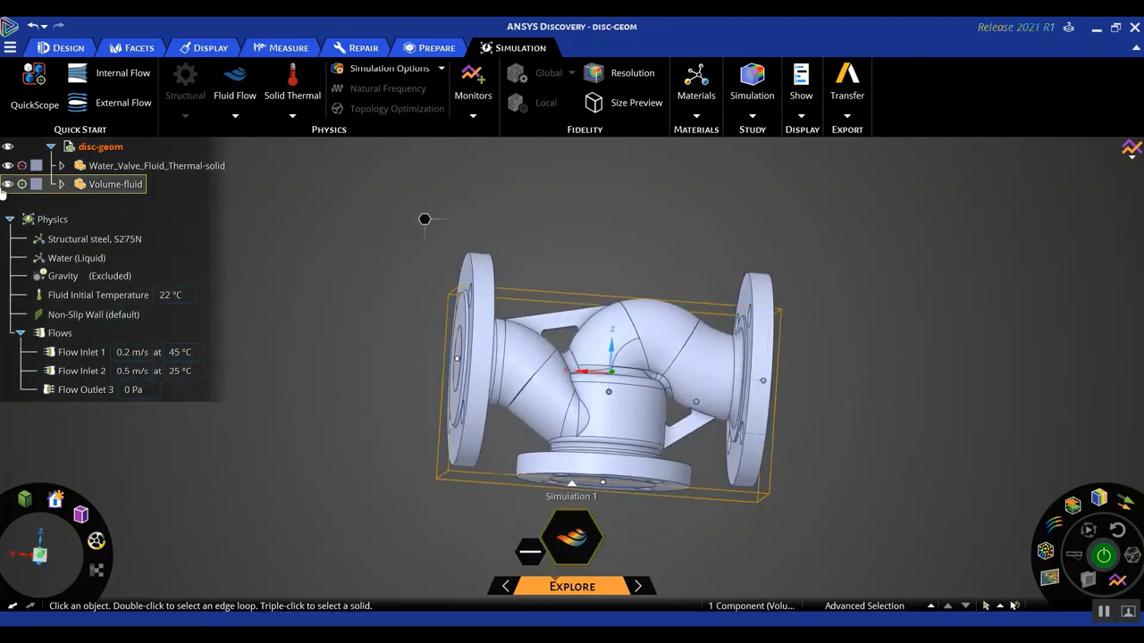
left_click(7, 165)
scroll(836, 353, "up", 3)
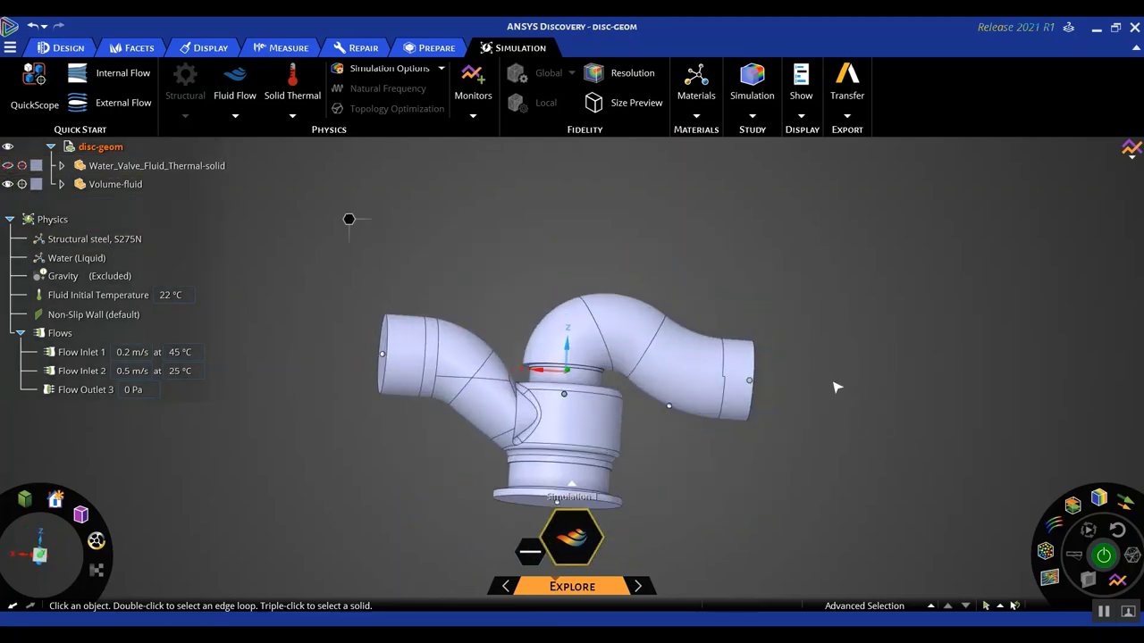
middle_click_drag(836, 353, 766, 406)
scroll(937, 434, "down", 2)
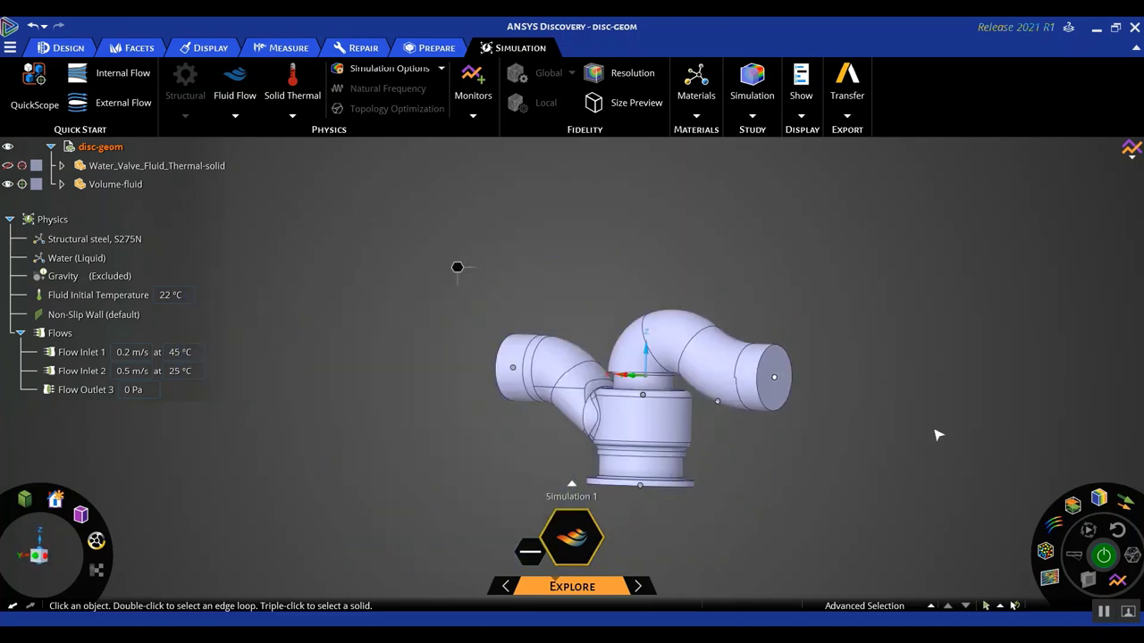
- Run the simulation and display the velocity as surface contours instead of streamlines
left_click(1106, 556)
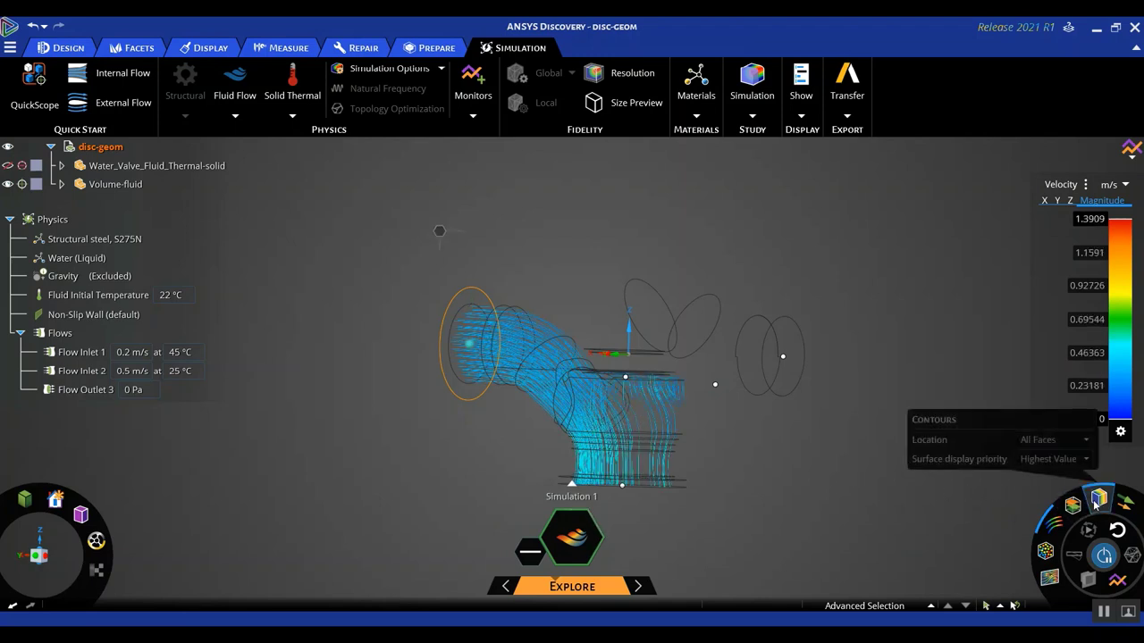
left_click(1049, 525)
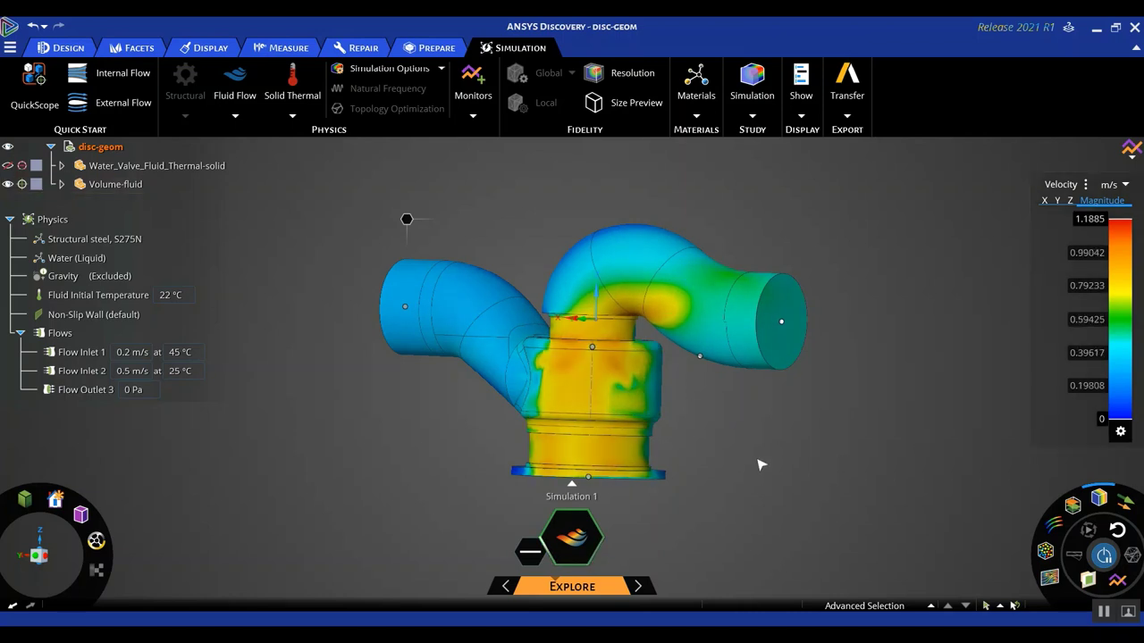
- Switch the contour result to Temperature and inspect its distribution over the fluid volume from the inlets to the outlet
left_click(1056, 185)
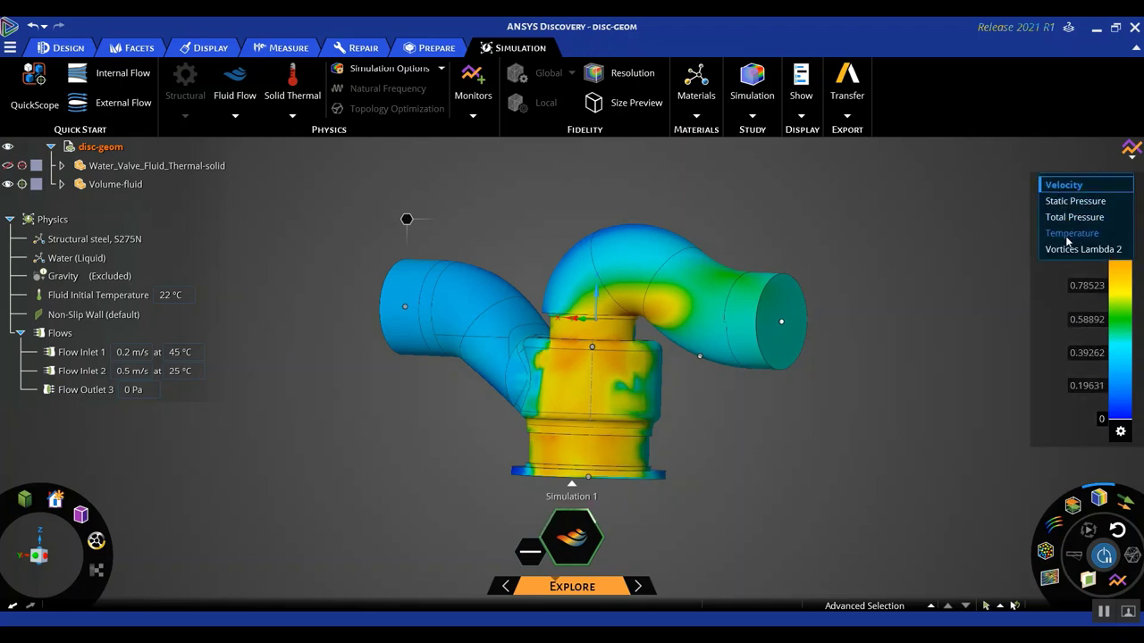
left_click(1070, 233)
middle_click_drag(786, 457, 860, 463)
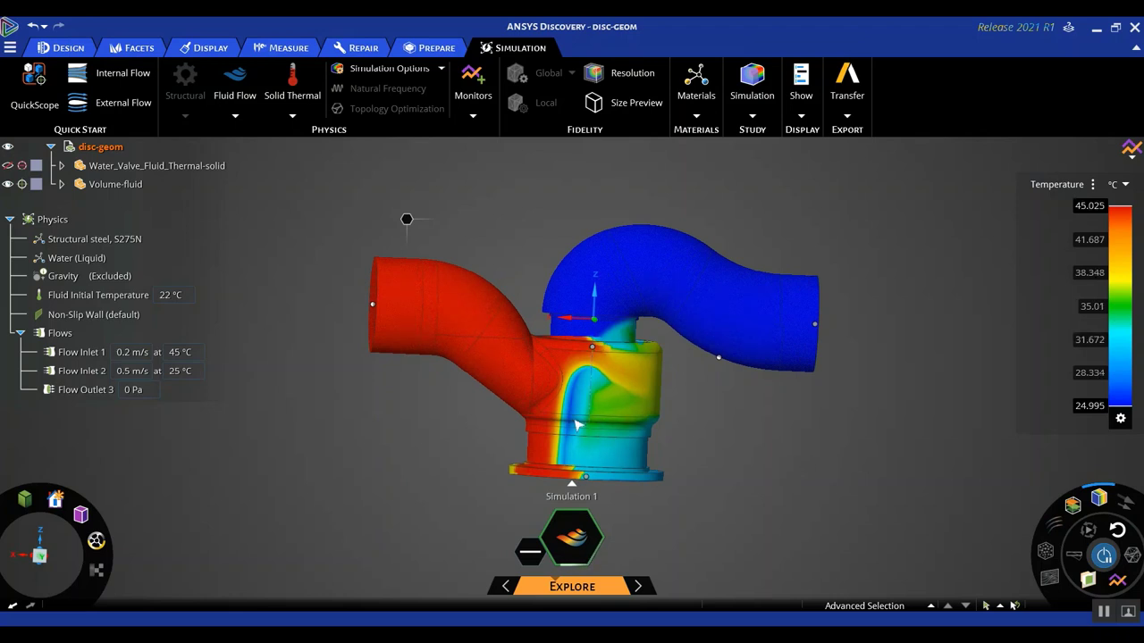
middle_click_drag(395, 366, 380, 346)
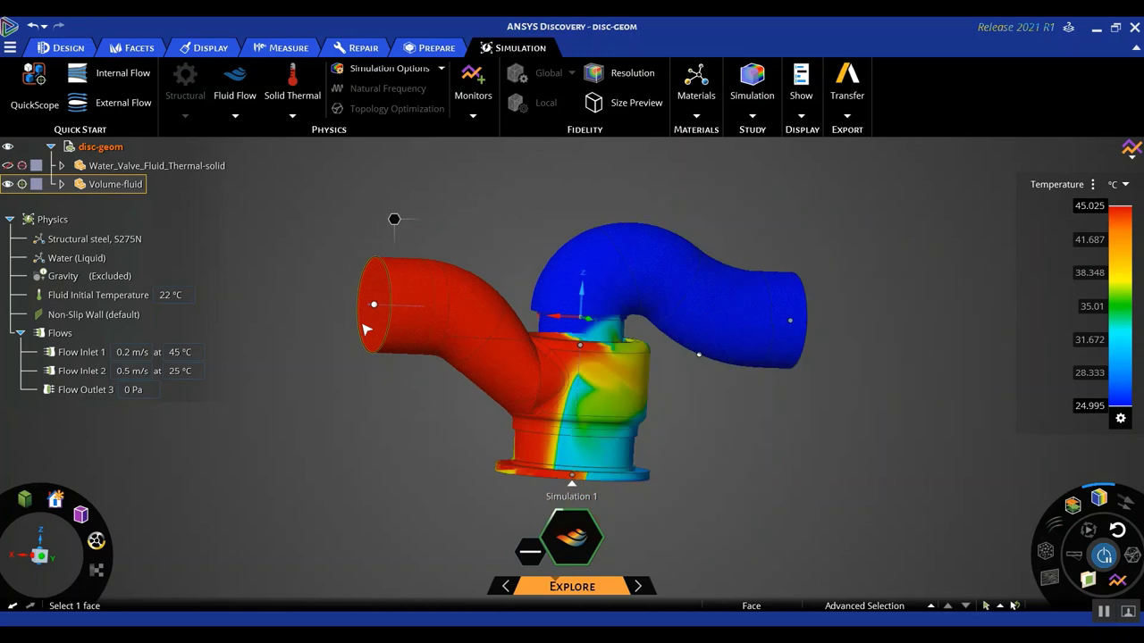
middle_click_drag(427, 422, 362, 427)
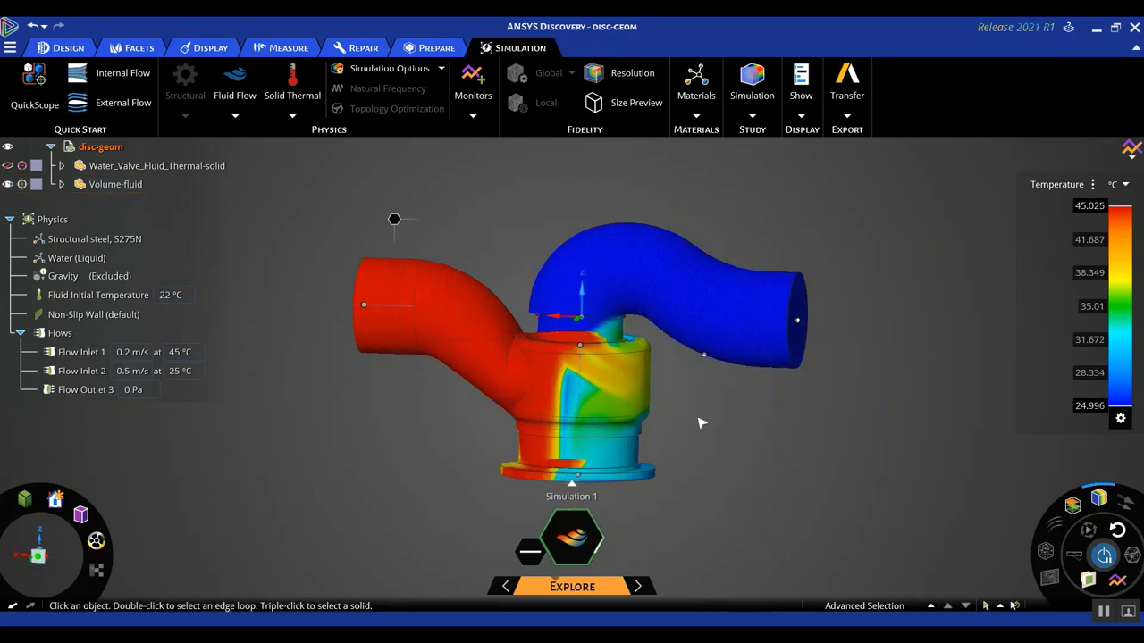
- Set the temperature of Flow Inlet 2 to 35 °C and examine the updated temperature distribution around the mixing chamber
middle_click_drag(850, 430, 820, 404)
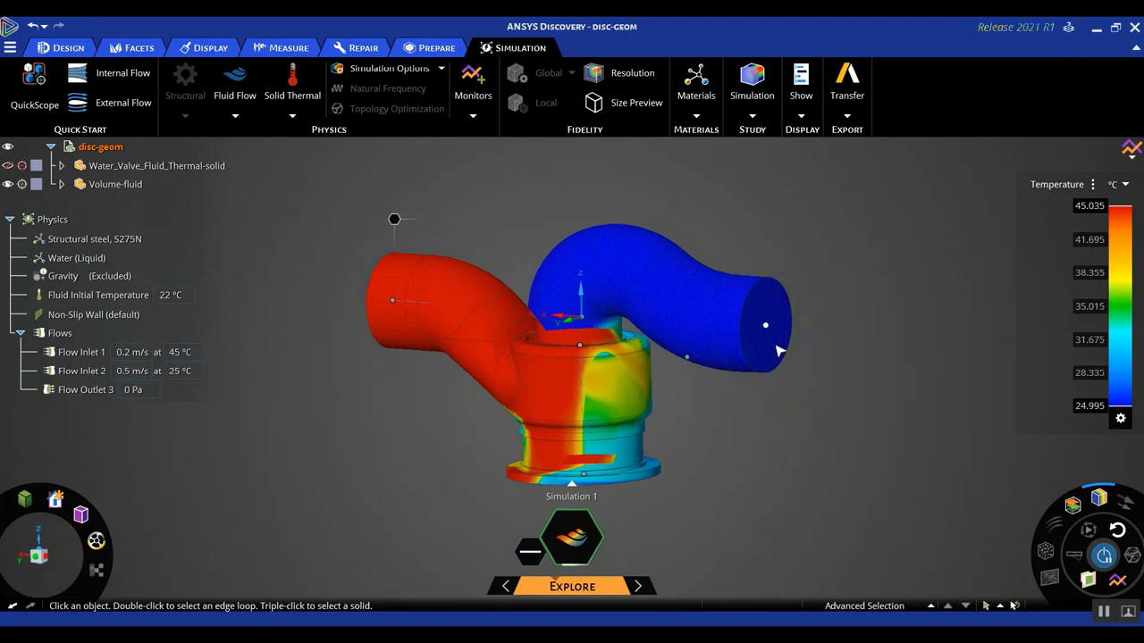
left_click(178, 370)
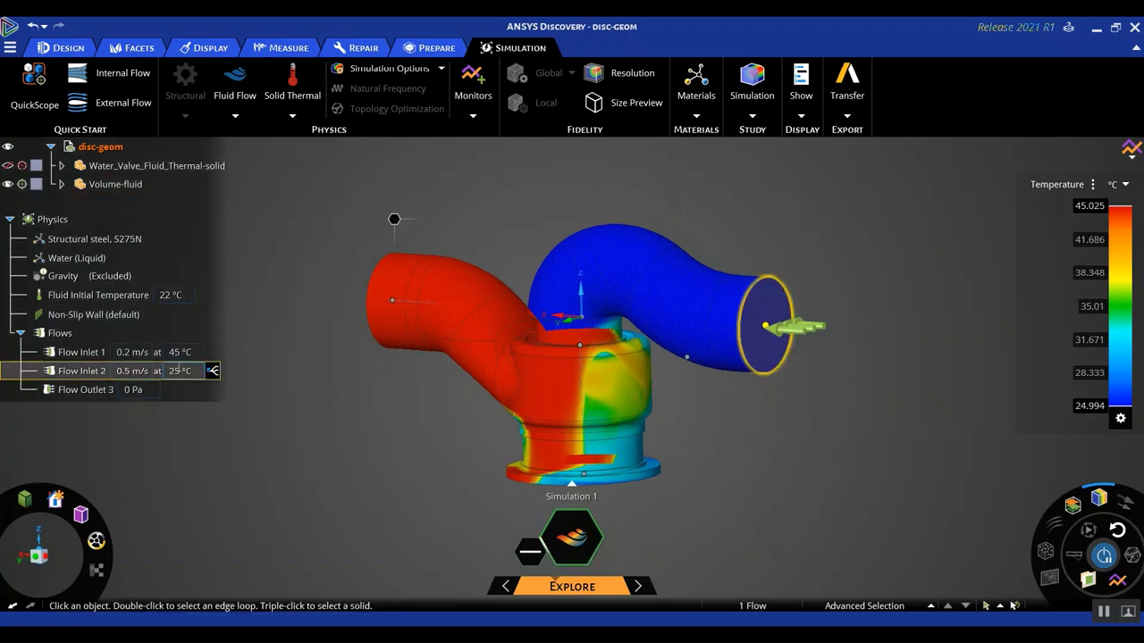
left_click(178, 370)
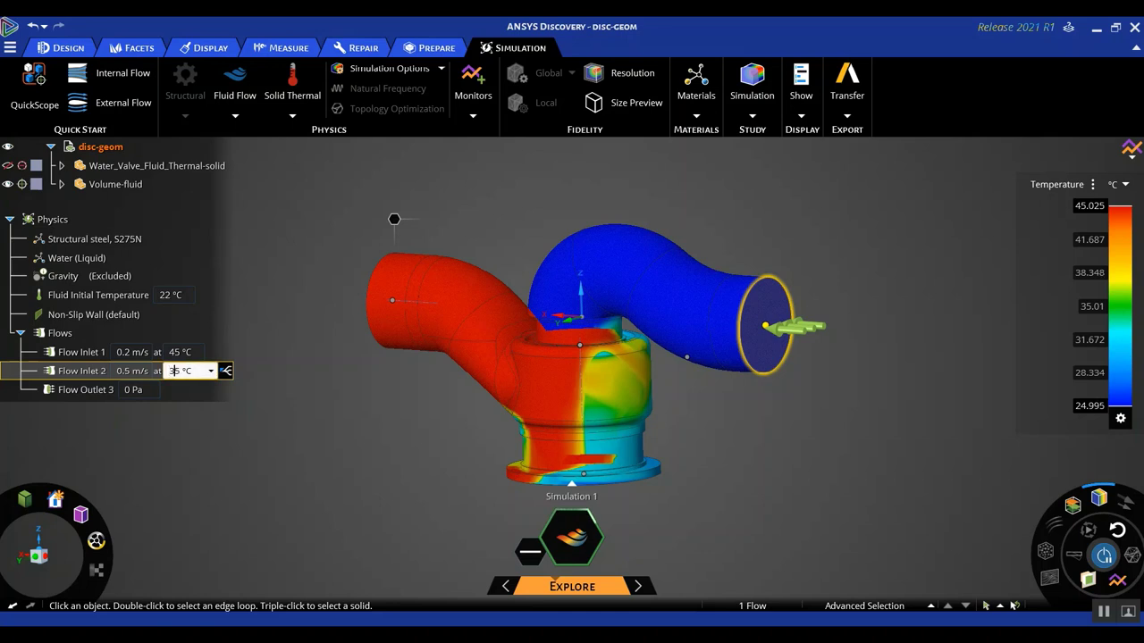
key("Return")
left_click(322, 491)
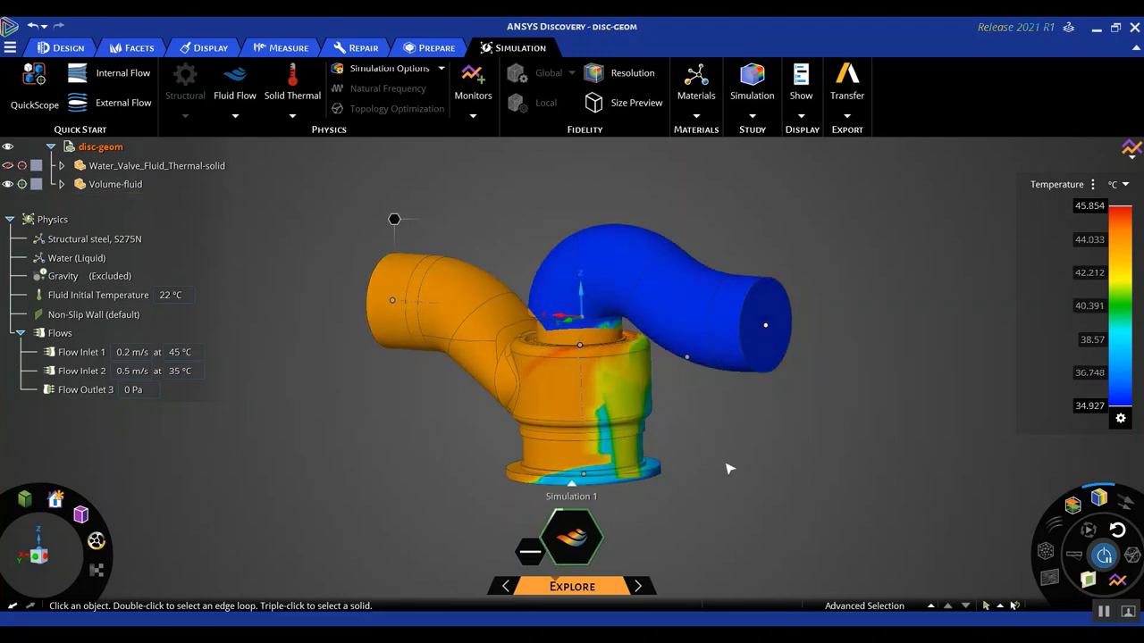
middle_click_drag(738, 470, 806, 475)
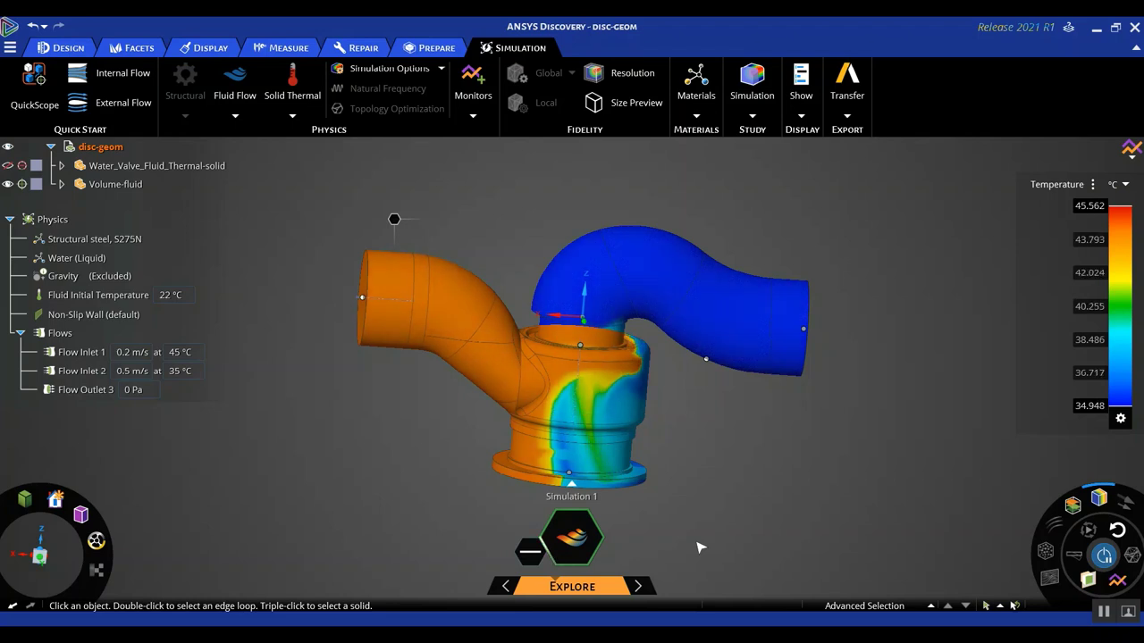
middle_click_drag(873, 464, 893, 447)
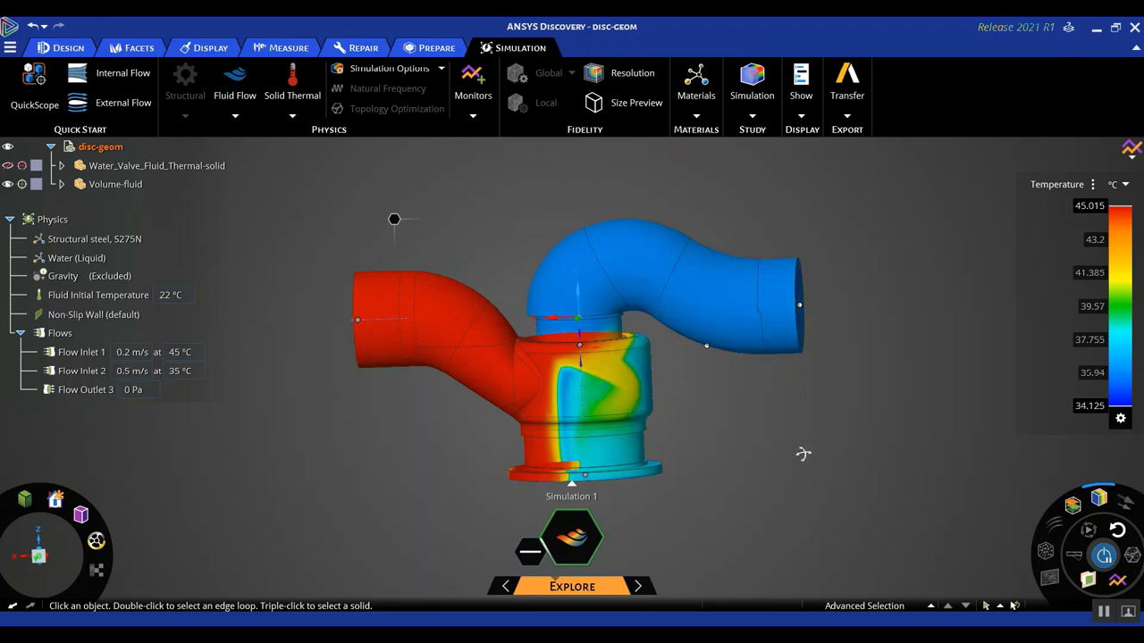
- Try to lengthen the Flow Inlet 1 pipe by pulling its end face outward, and undo the pull
scroll(832, 453, "down", 2)
scroll(830, 451, "up", 1)
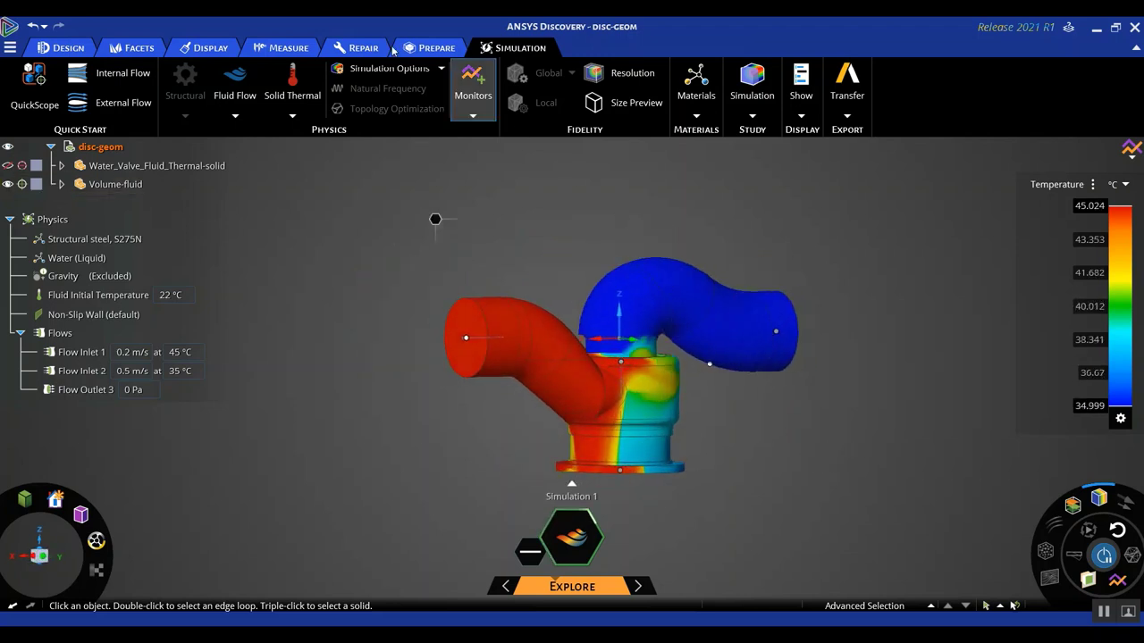
left_click(434, 221)
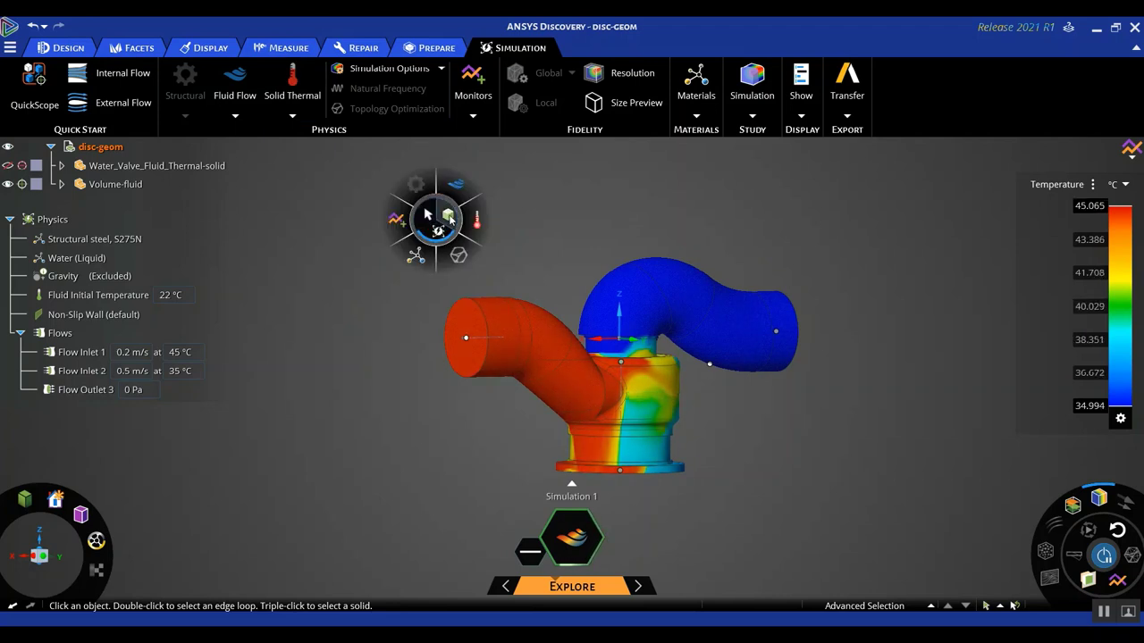
left_click(429, 215)
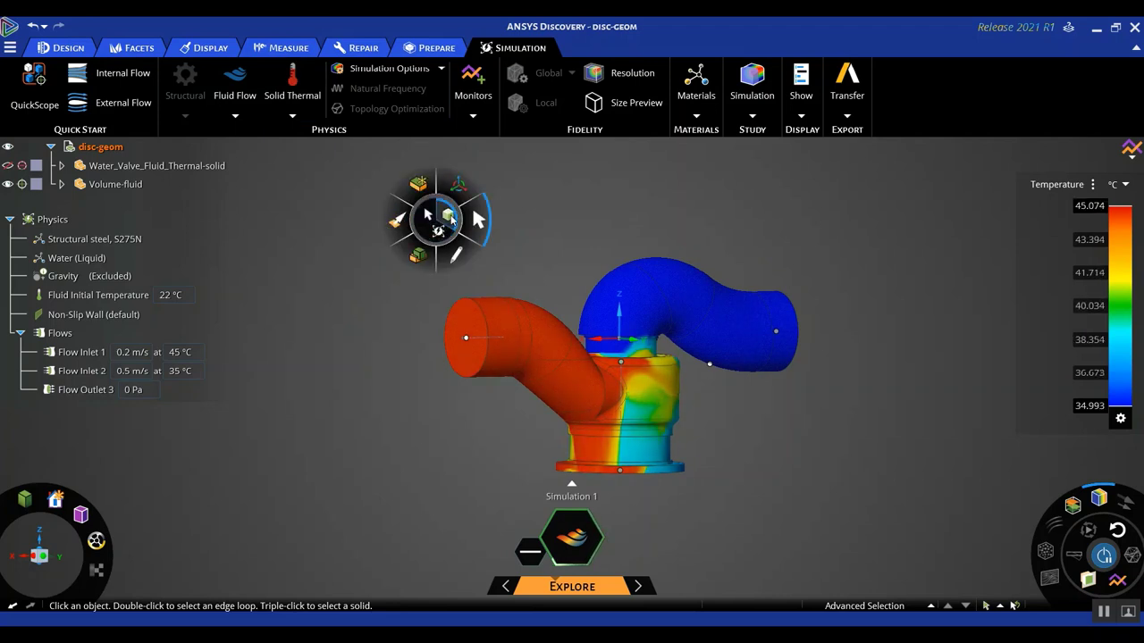
left_click(399, 220)
left_click(462, 337)
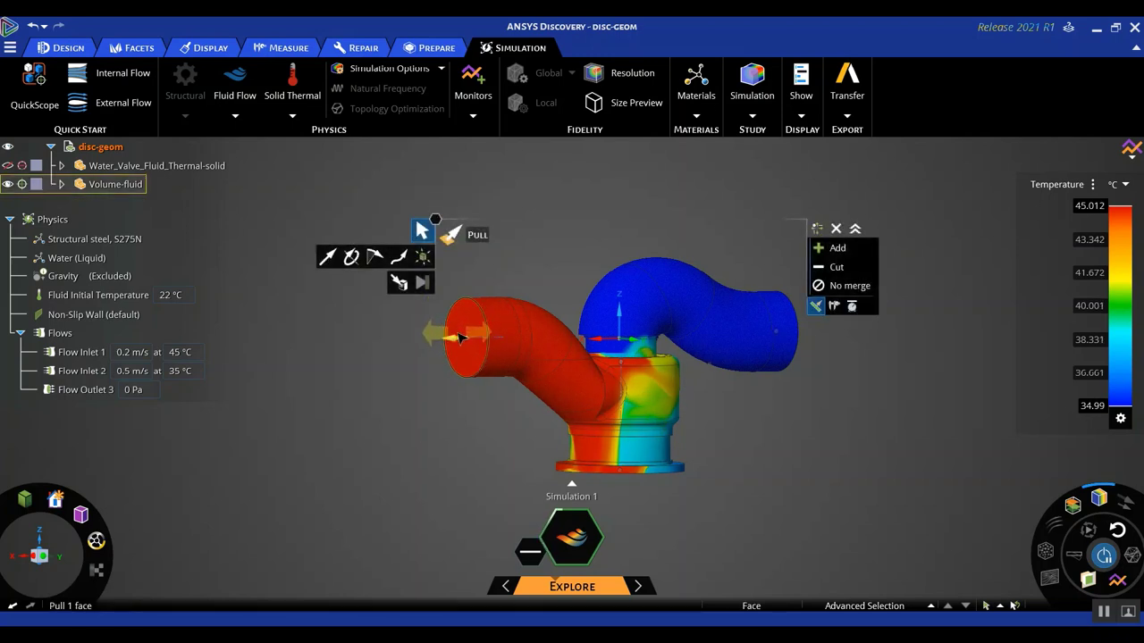
left_click_drag(429, 332, 375, 351)
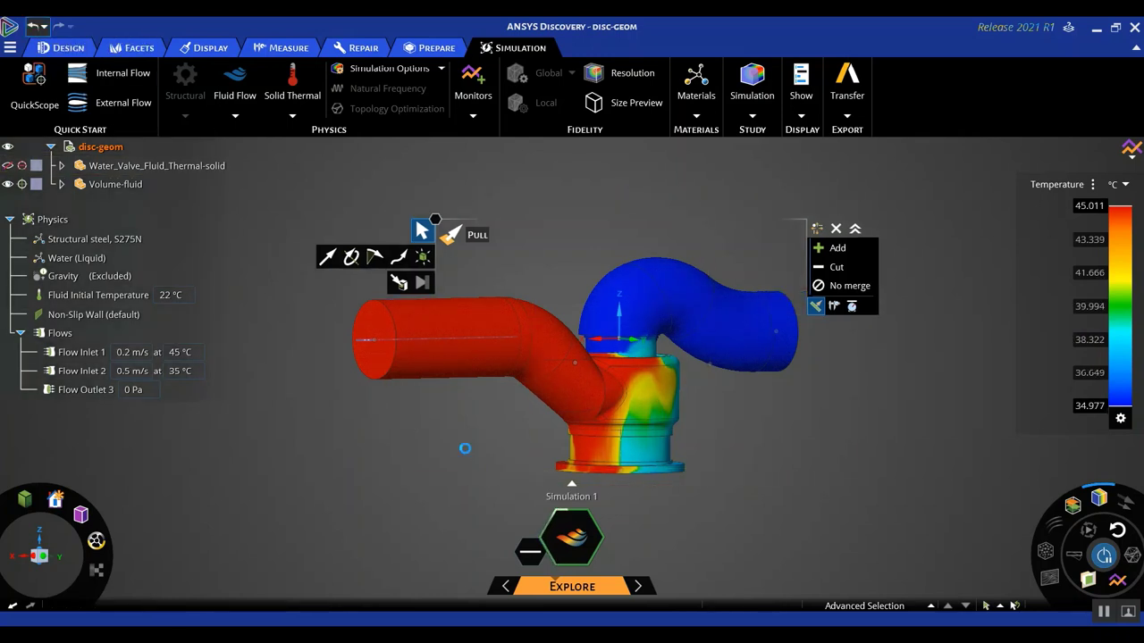
key("ctrl+z")
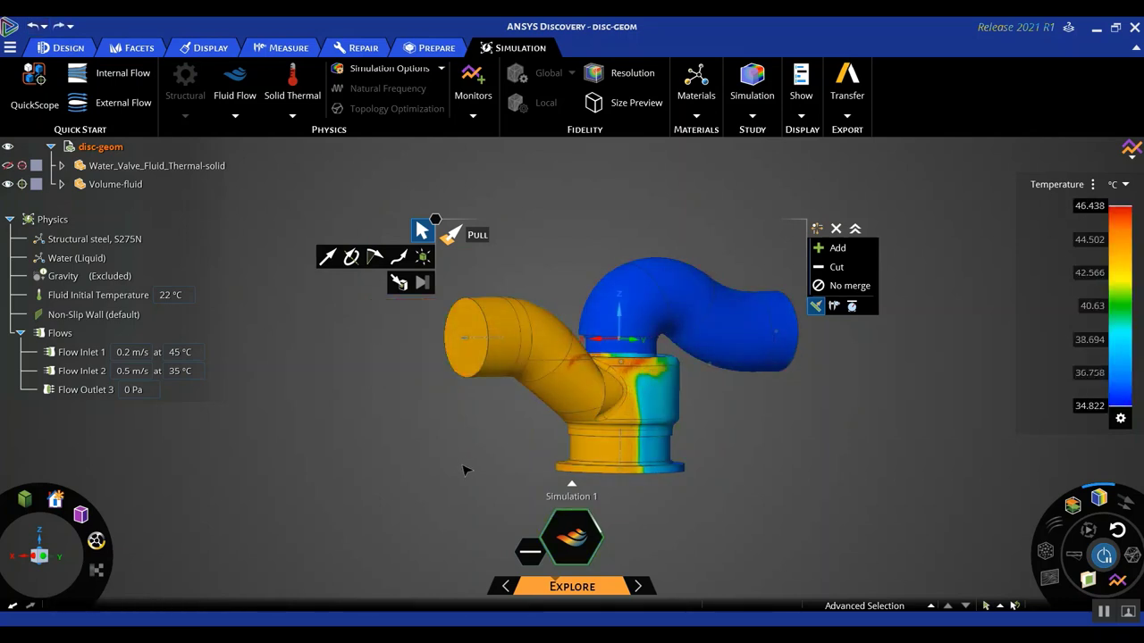
- Switch the contour result to Velocity and exit the Pull tool
middle_click_drag(439, 480, 405, 500)
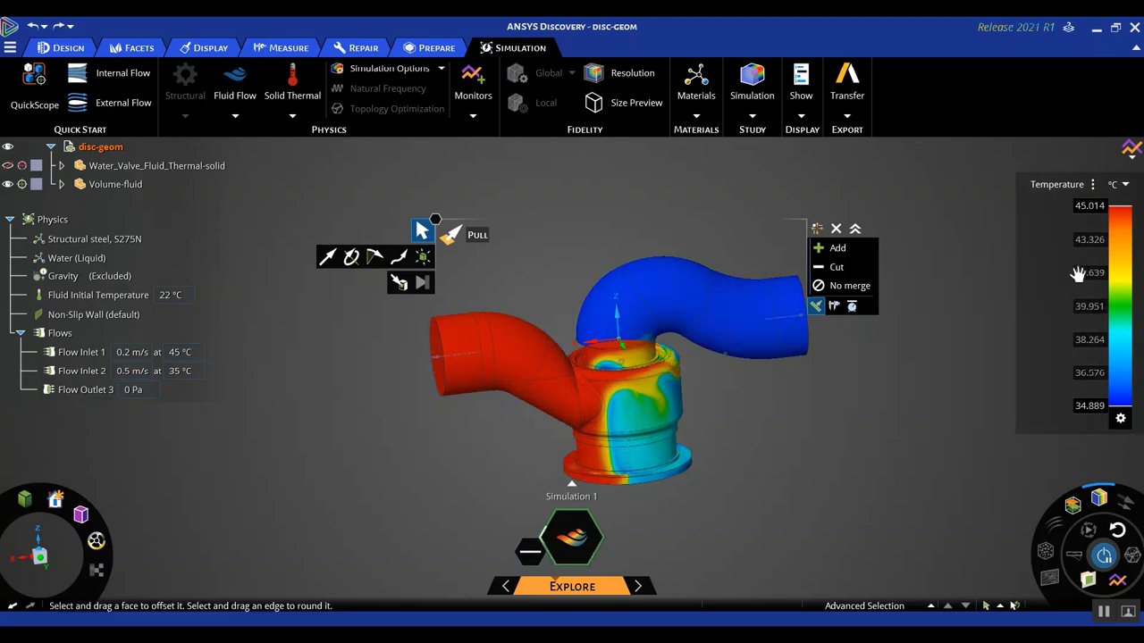
left_click(1075, 185)
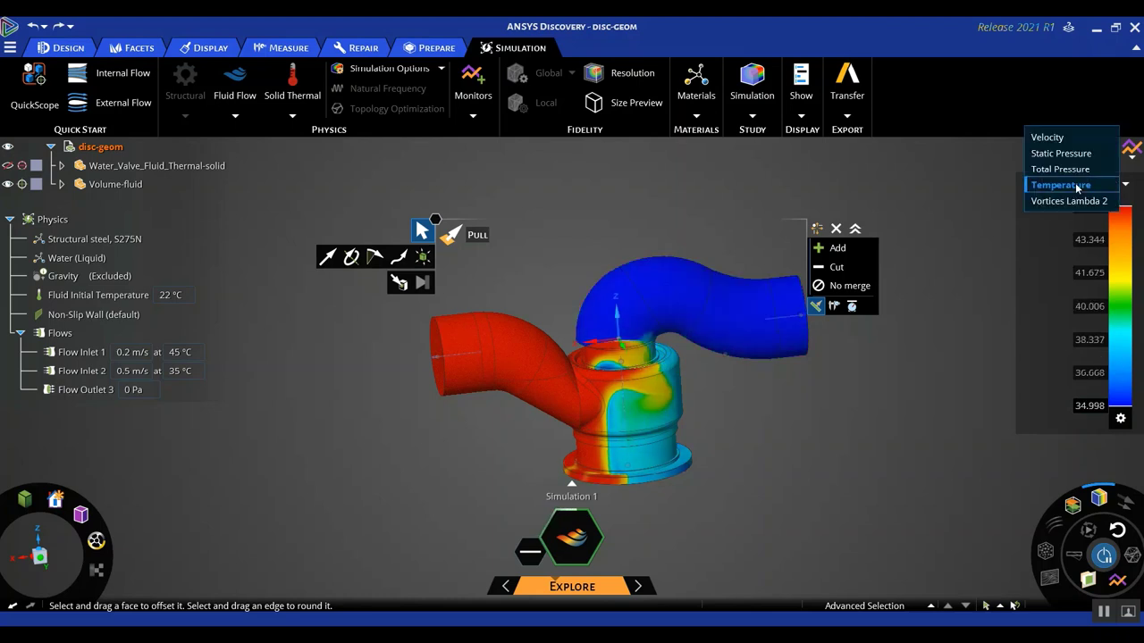
left_click(1060, 140)
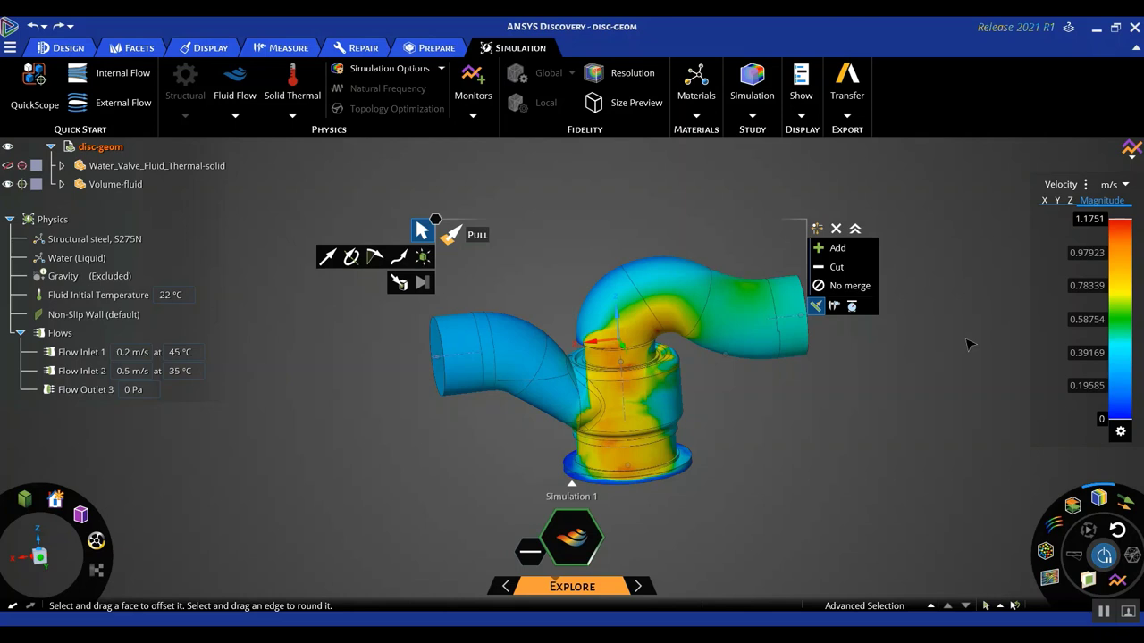
key("Escape")
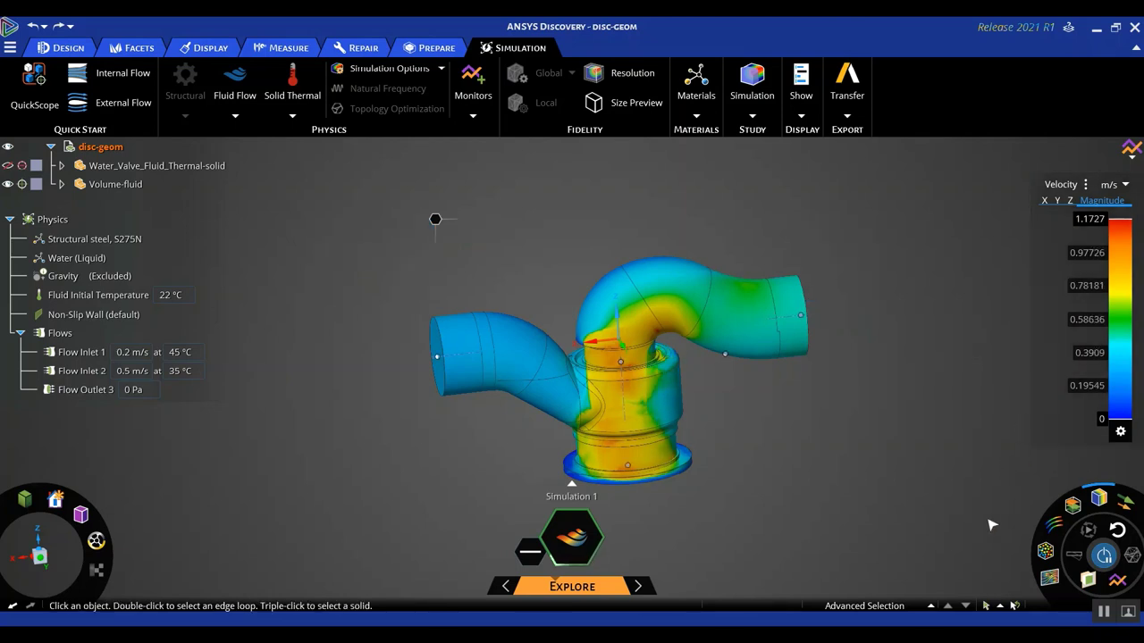
- Display the velocity as streamlines instead of contours and add particles to the flow through the fluid volume
mouse_move(1045, 551)
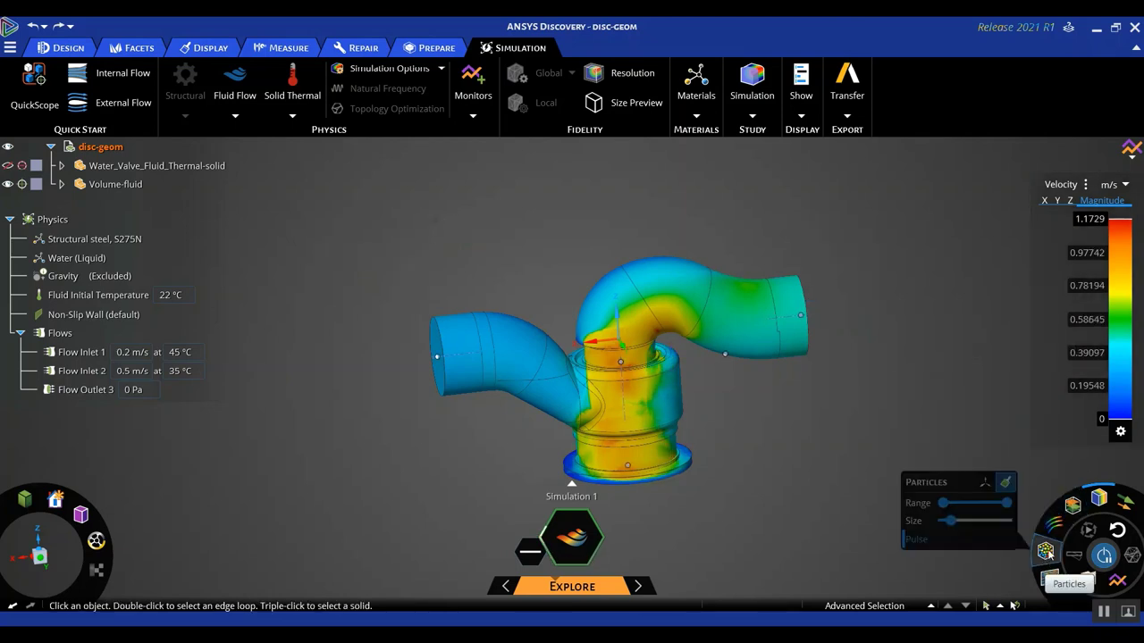
mouse_move(1102, 498)
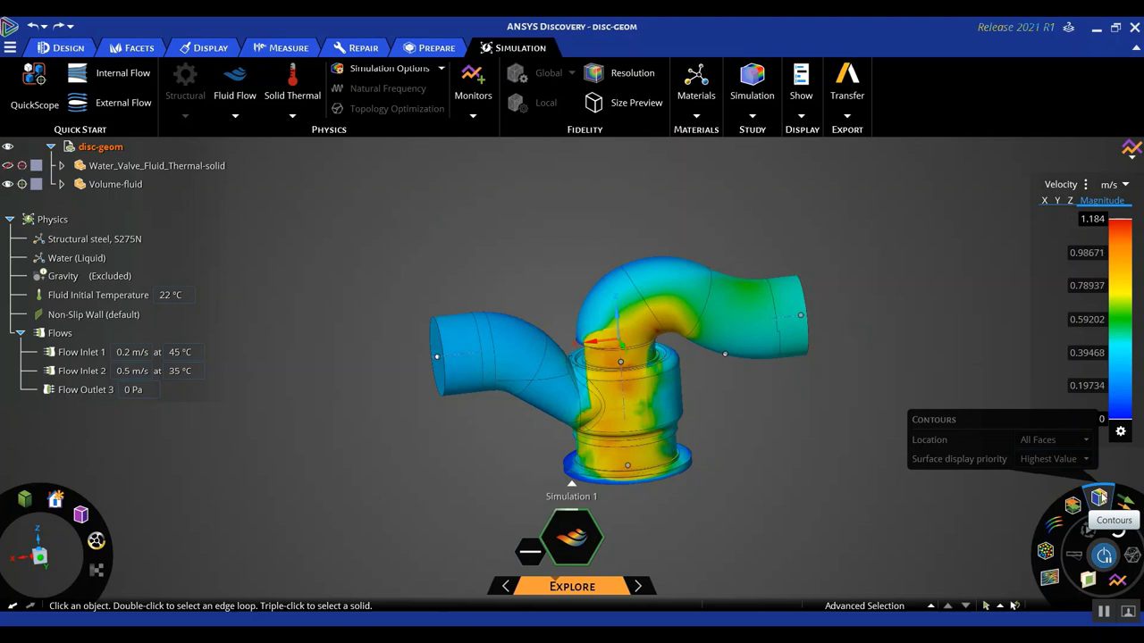
mouse_move(1056, 529)
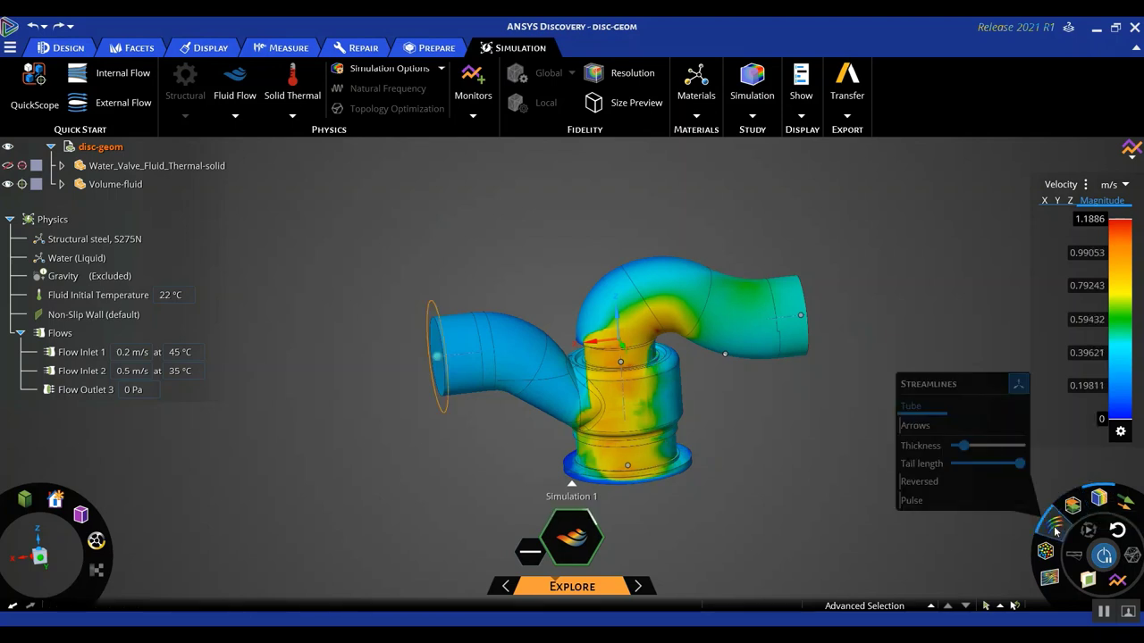
left_click(1055, 529)
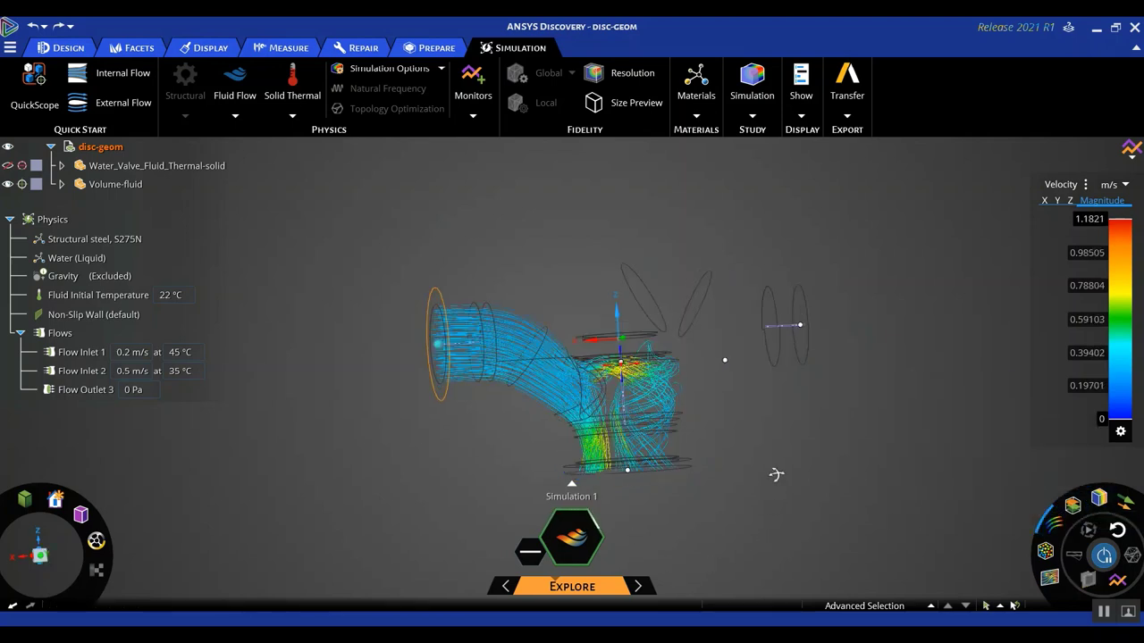
left_click(1047, 551)
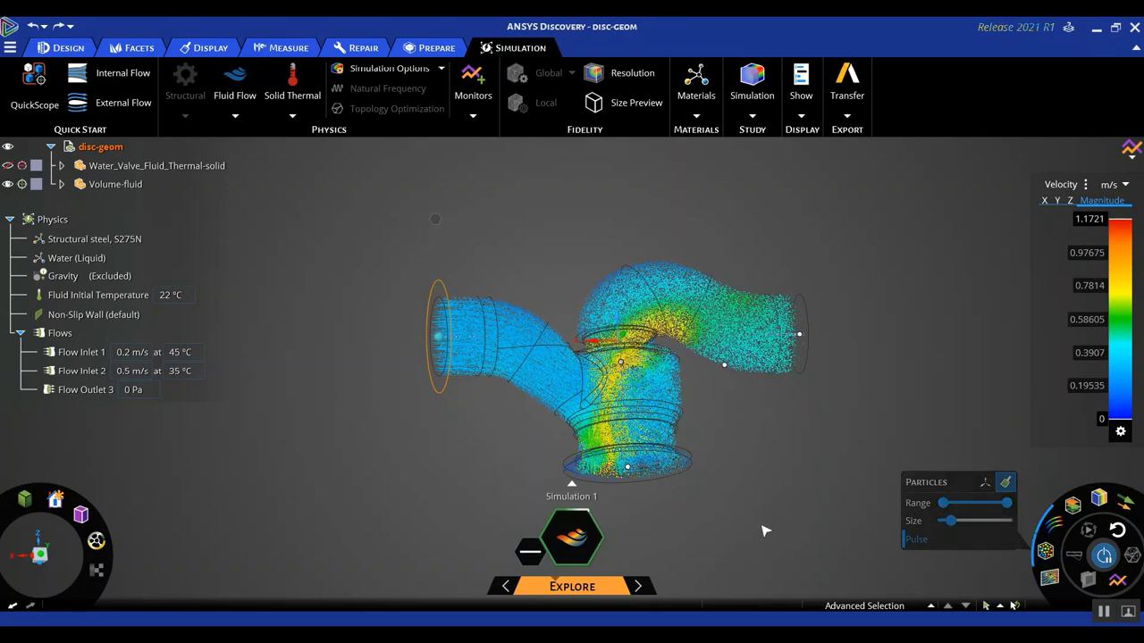
- Show the velocity as vectors only, increasing both the number of vectors and their arrow size
mouse_move(1129, 509)
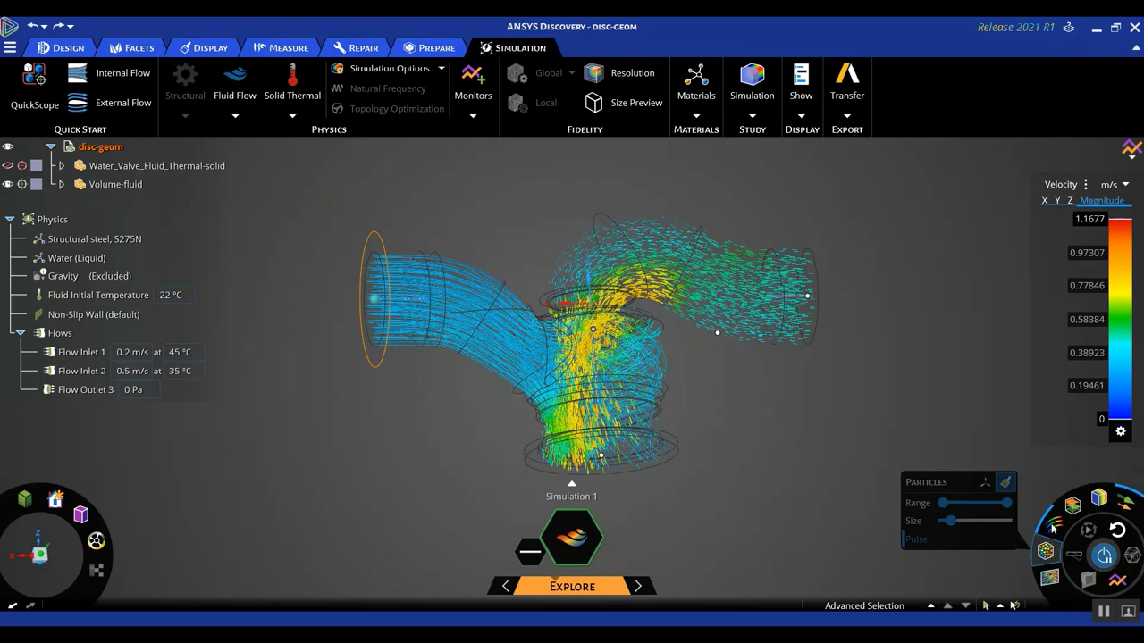
left_click(1126, 508)
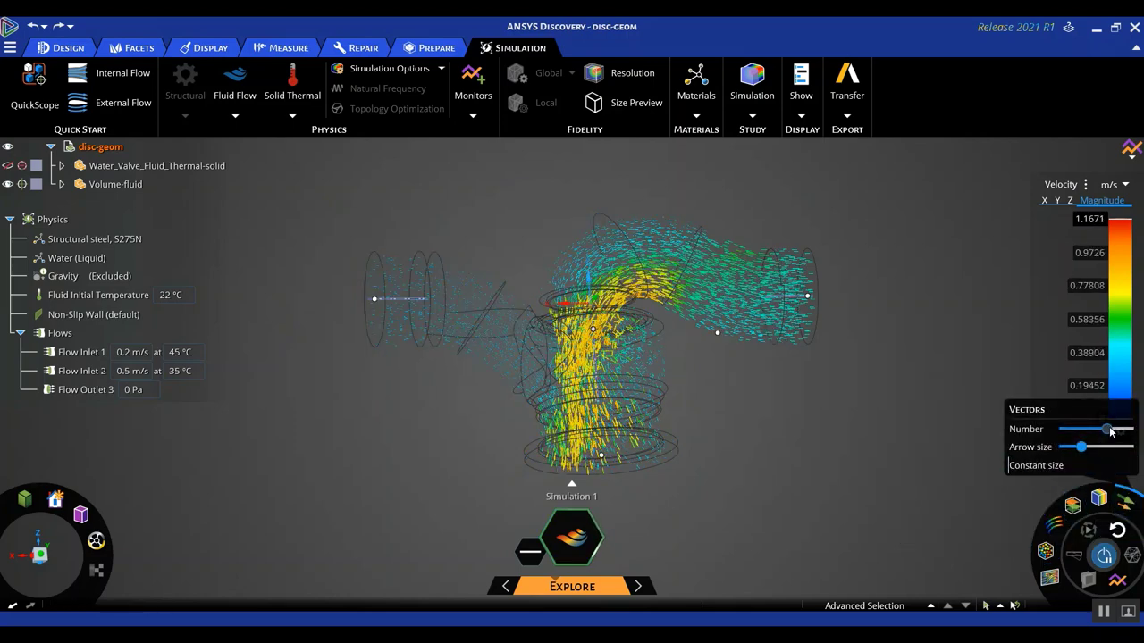
left_click_drag(1111, 432, 1127, 432)
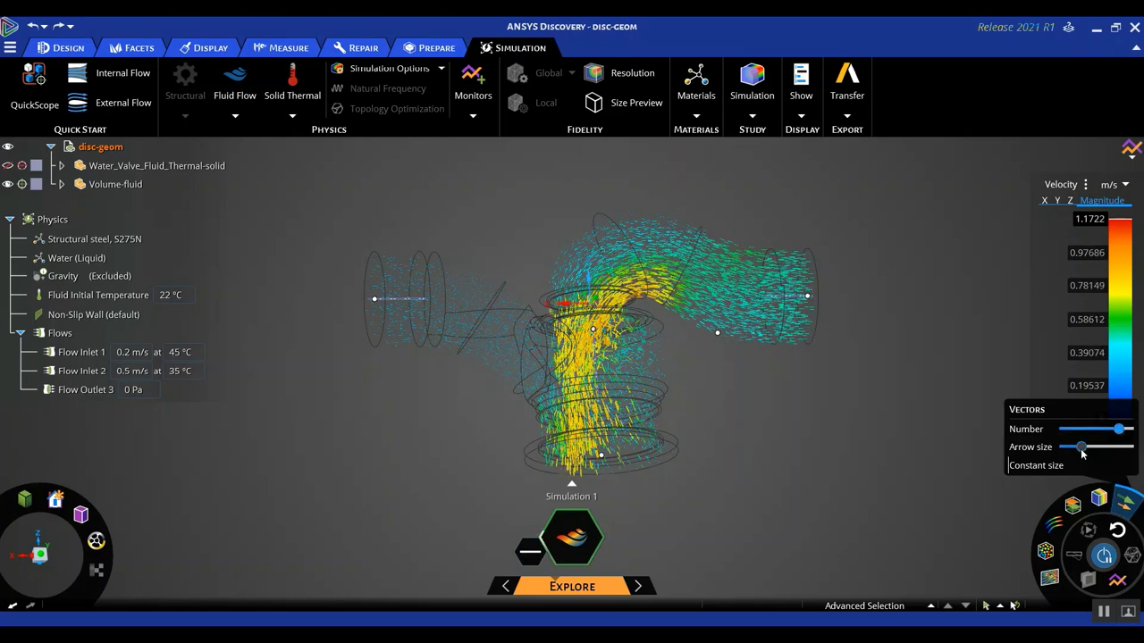
left_click_drag(1081, 451, 1105, 448)
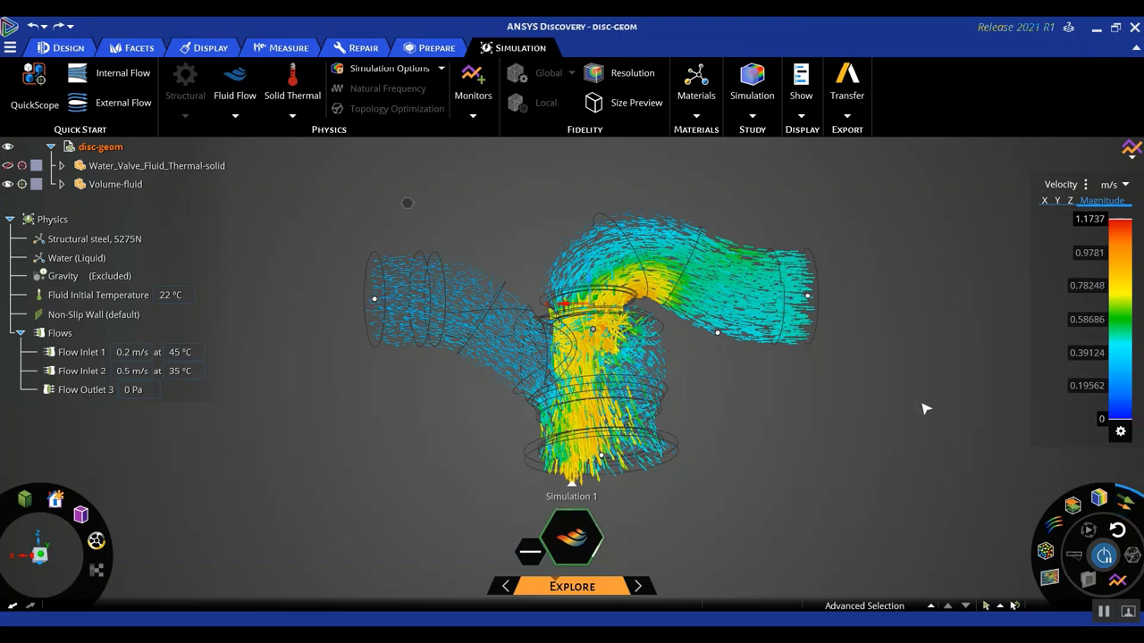
- Return the displayed result to Temperature and inspect its contours from the side of the fluid volume
left_click(1062, 184)
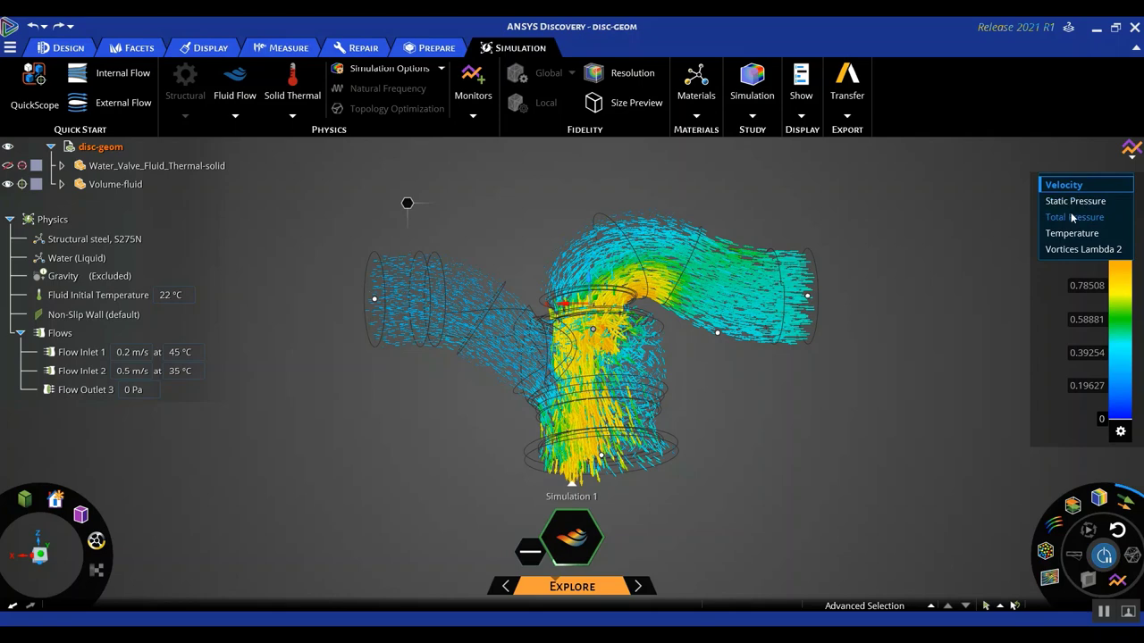
left_click(1074, 232)
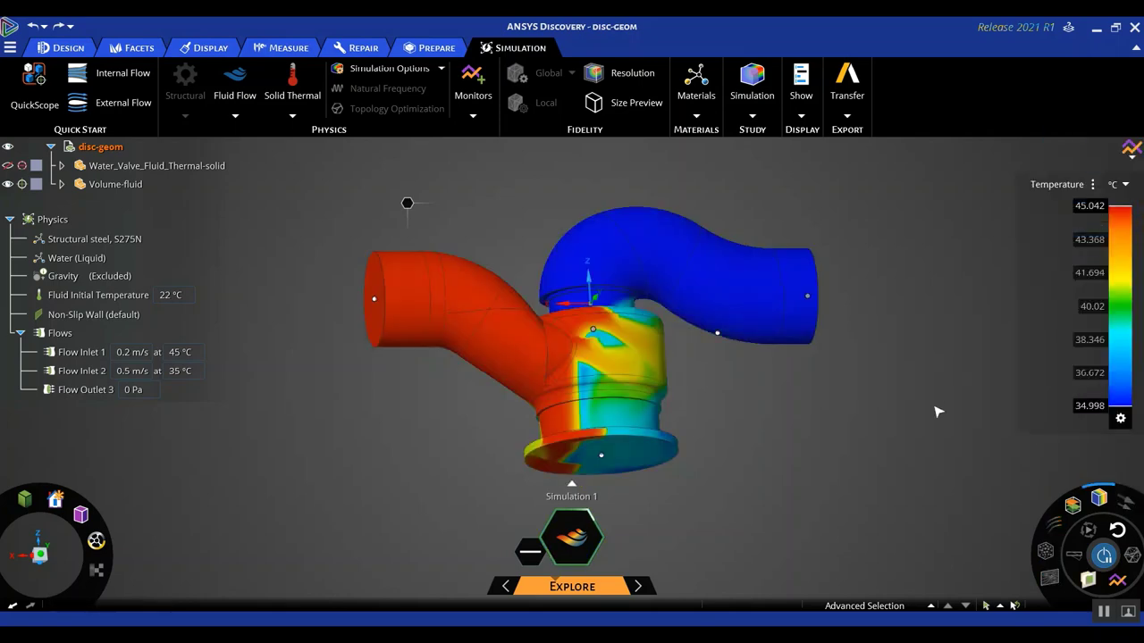
middle_click_drag(838, 471, 881, 485)
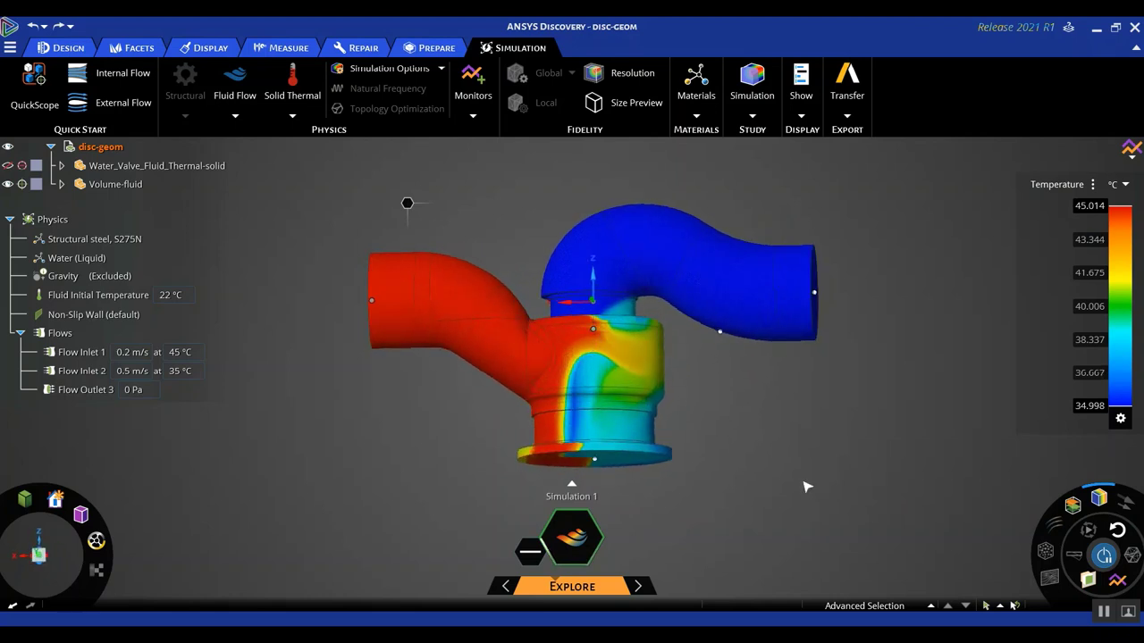
mouse_move(1107, 495)
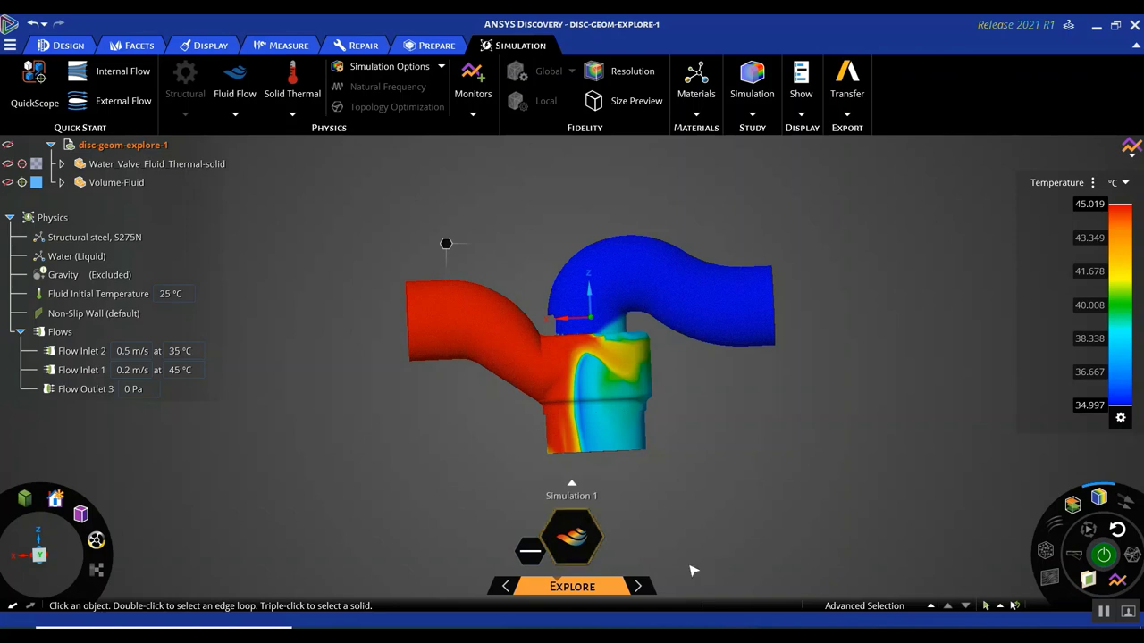
- Switch the simulation to the Refine stage and show the valve solid together with the Volume-Fluid body
left_click(659, 586)
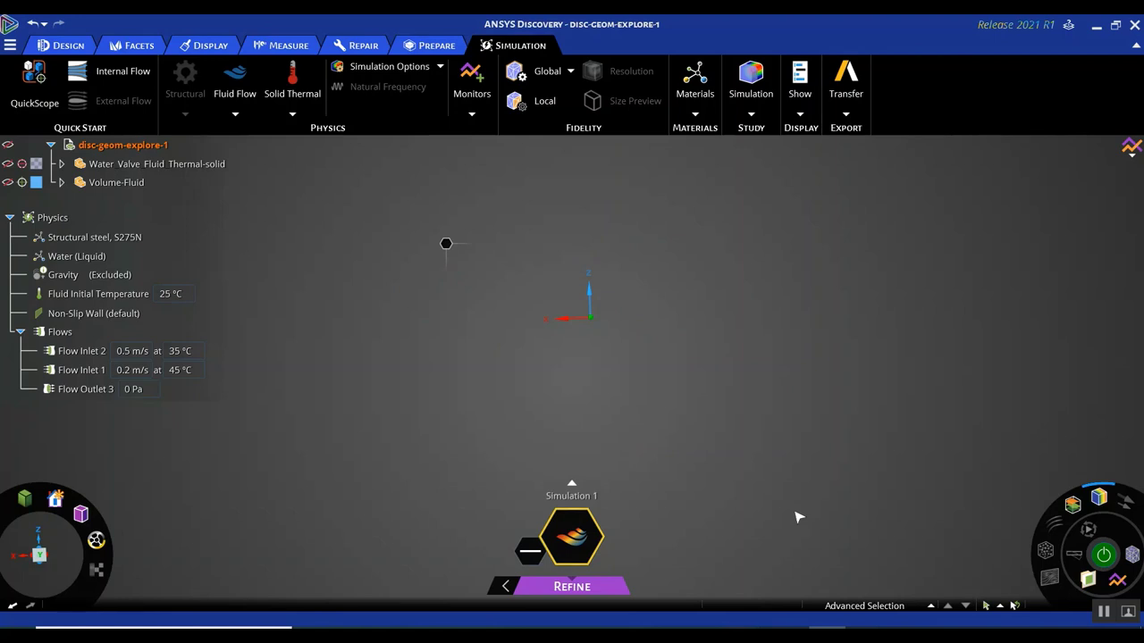
left_click(7, 183)
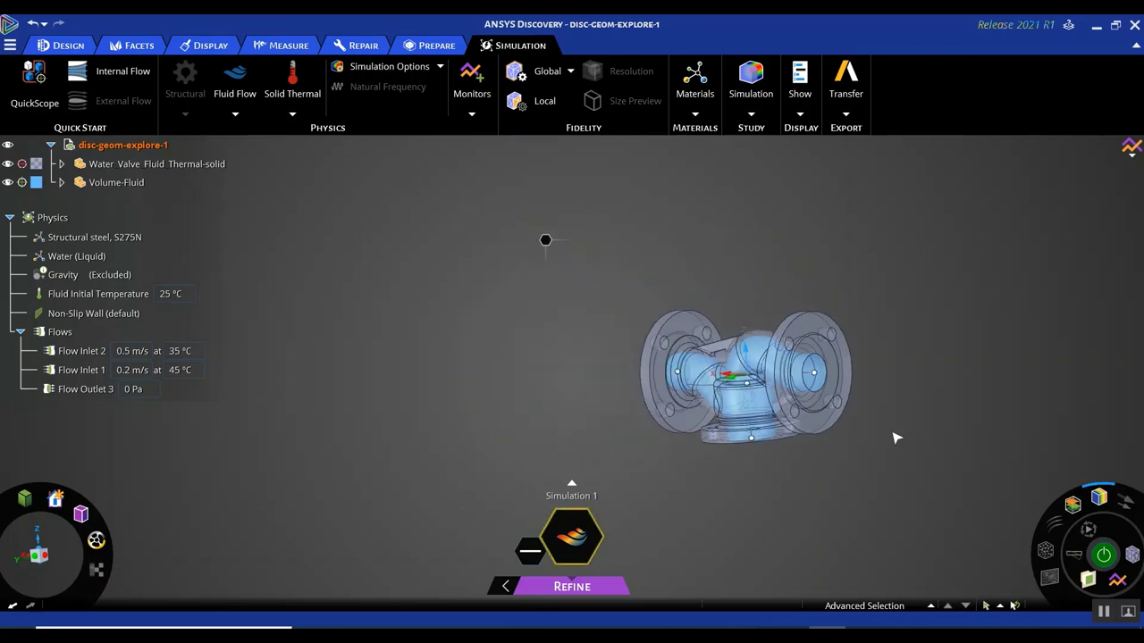
middle_click_drag(824, 473, 893, 465)
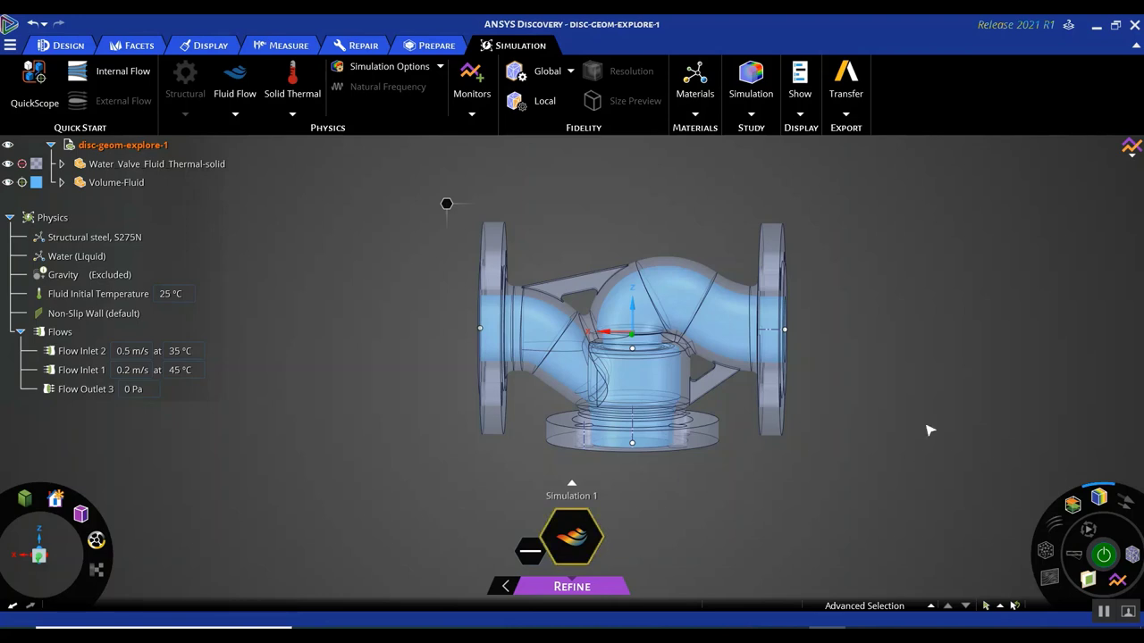
- Apply an Insulated solid thermal condition to the outer end faces of all three valve flanges
left_click(286, 90)
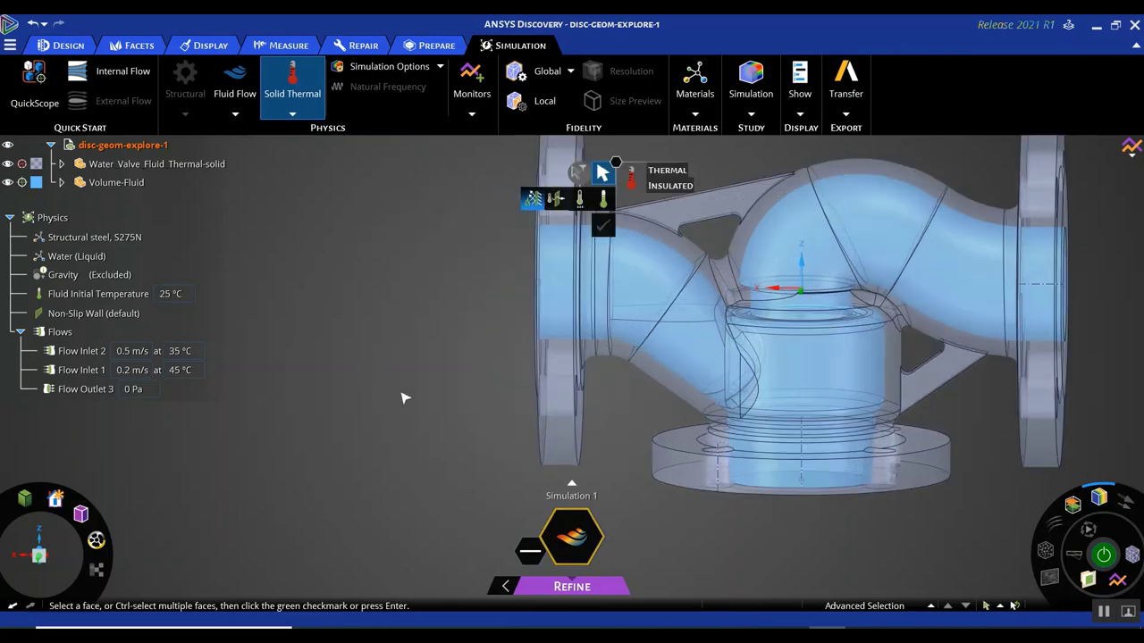
middle_click_drag(409, 395, 453, 394)
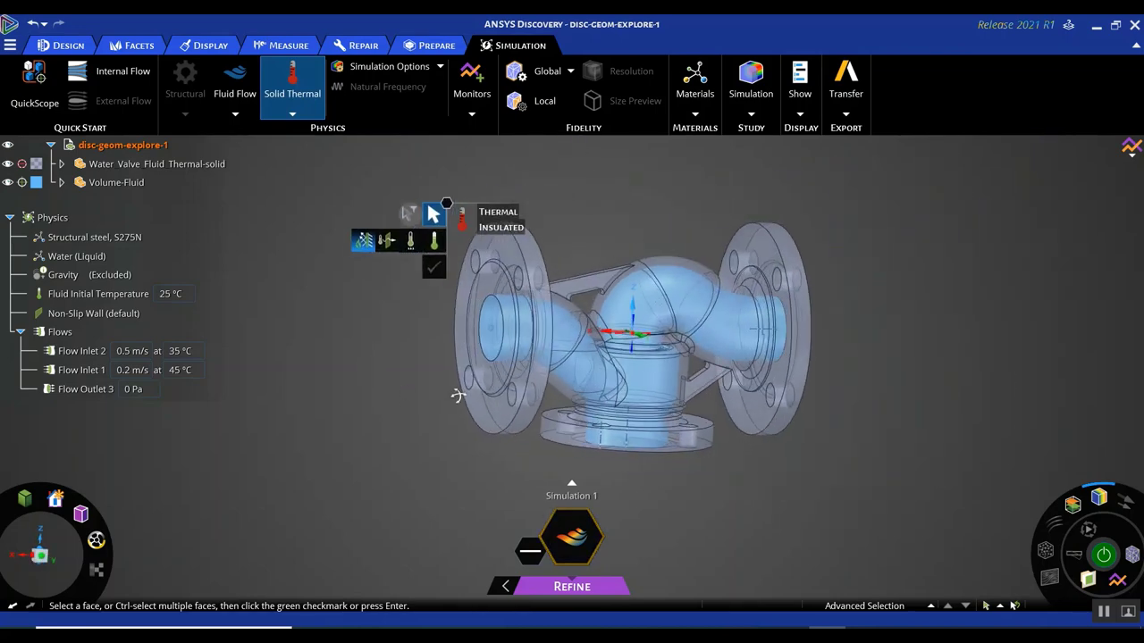
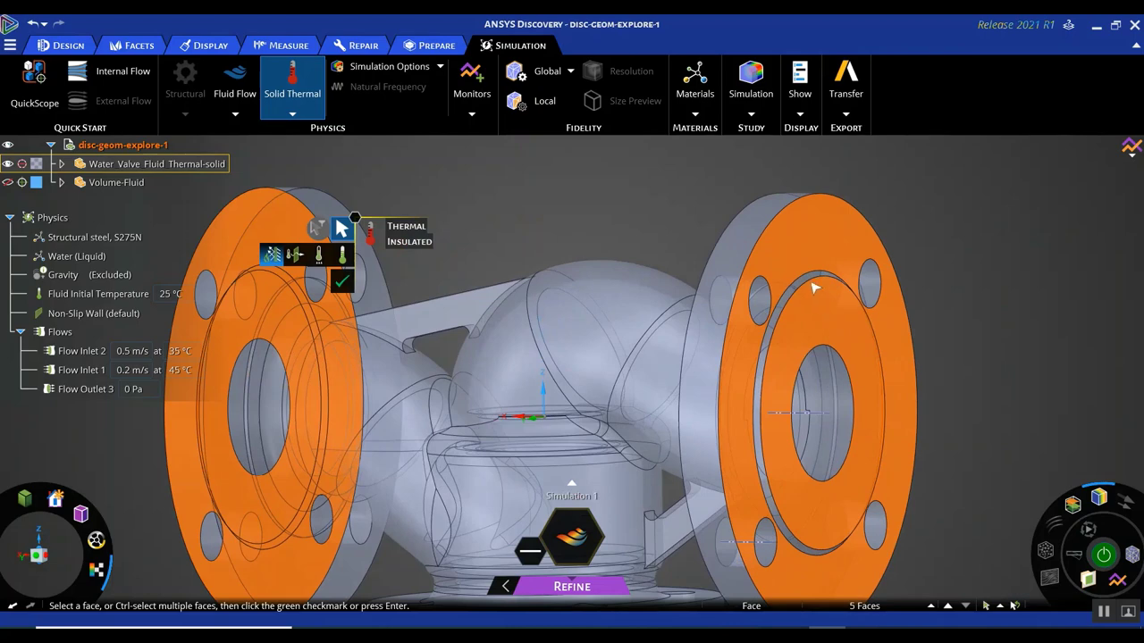
left_click(810, 284, "ctrl")
scroll(809, 282, "down", 3)
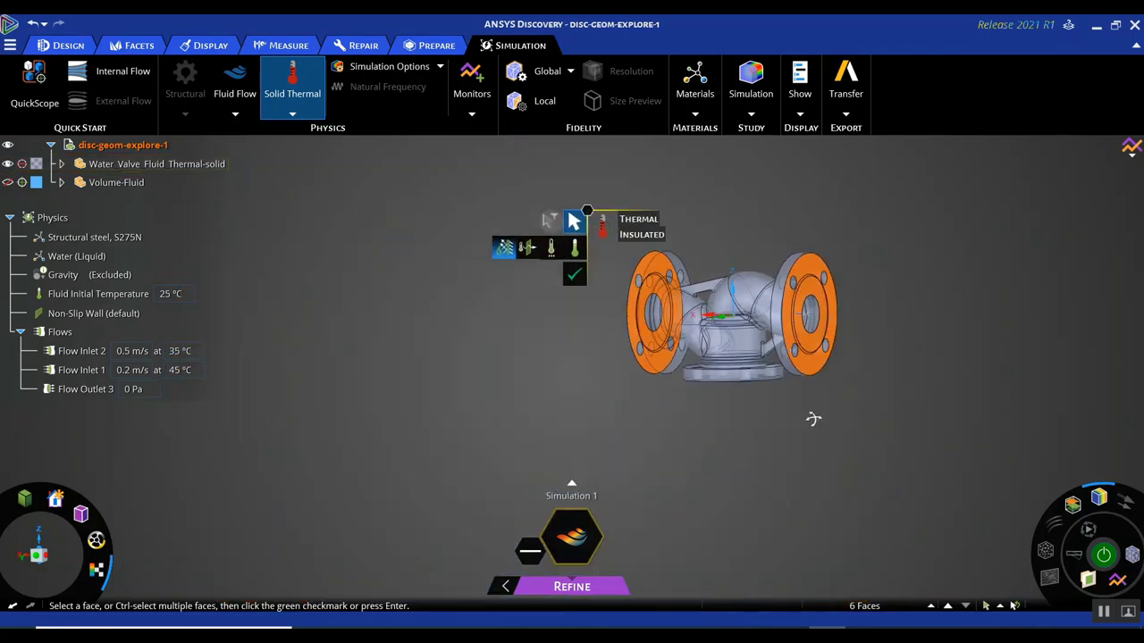
middle_click_drag(812, 416, 804, 429)
scroll(788, 426, "up", 5)
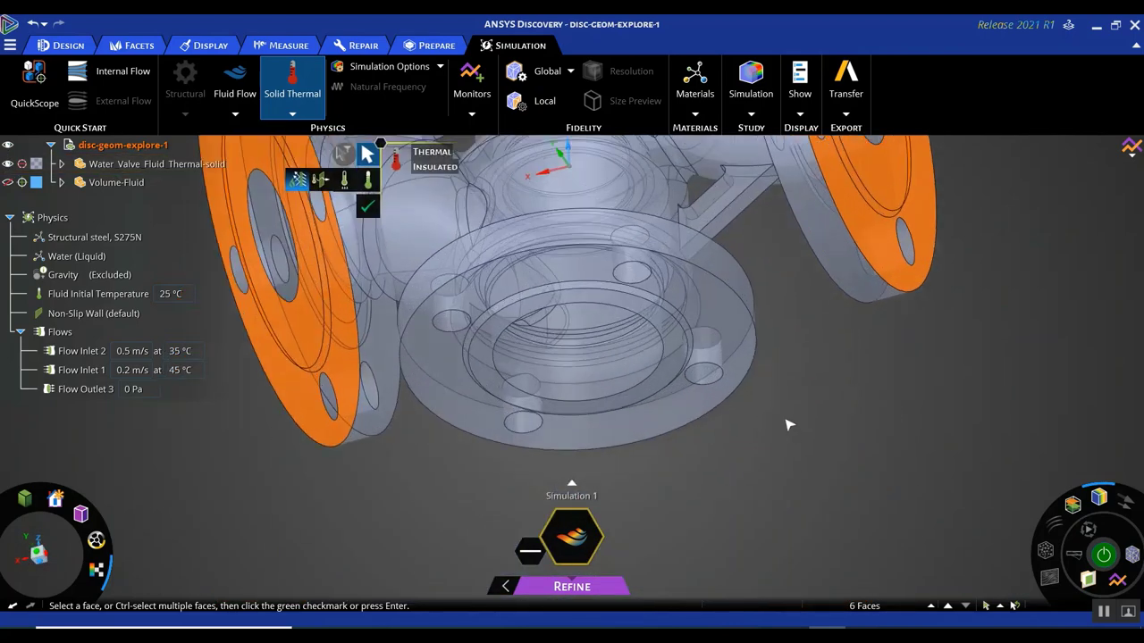
left_click(685, 301, "ctrl")
left_click(672, 329, "ctrl")
left_click(671, 329, "ctrl")
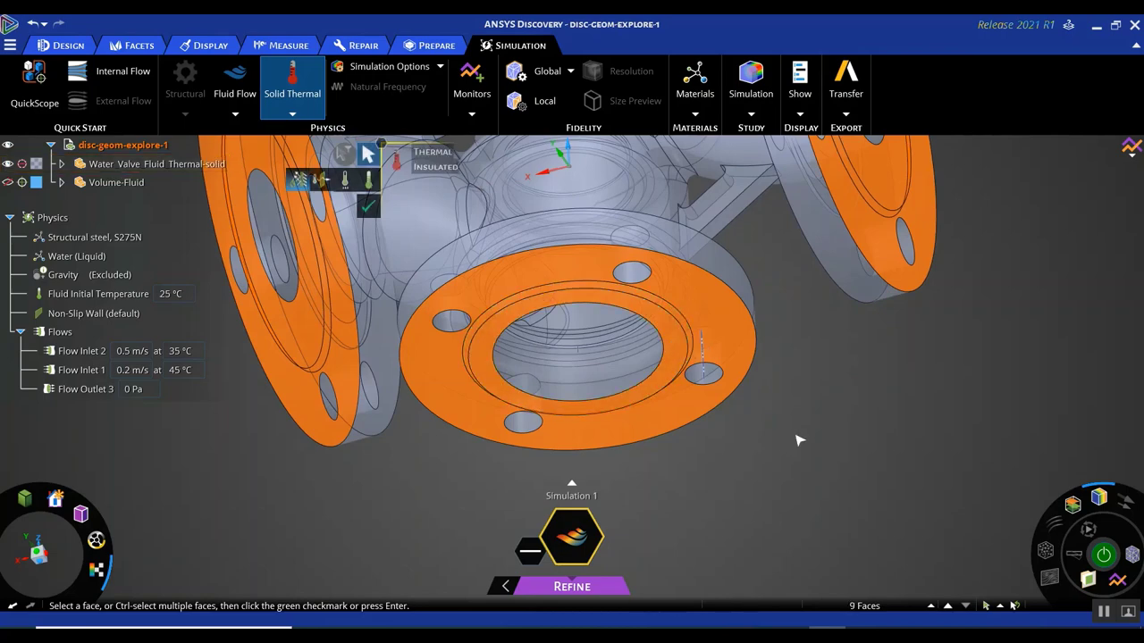
scroll(834, 440, "down", 5)
middle_click_drag(834, 441, 856, 500)
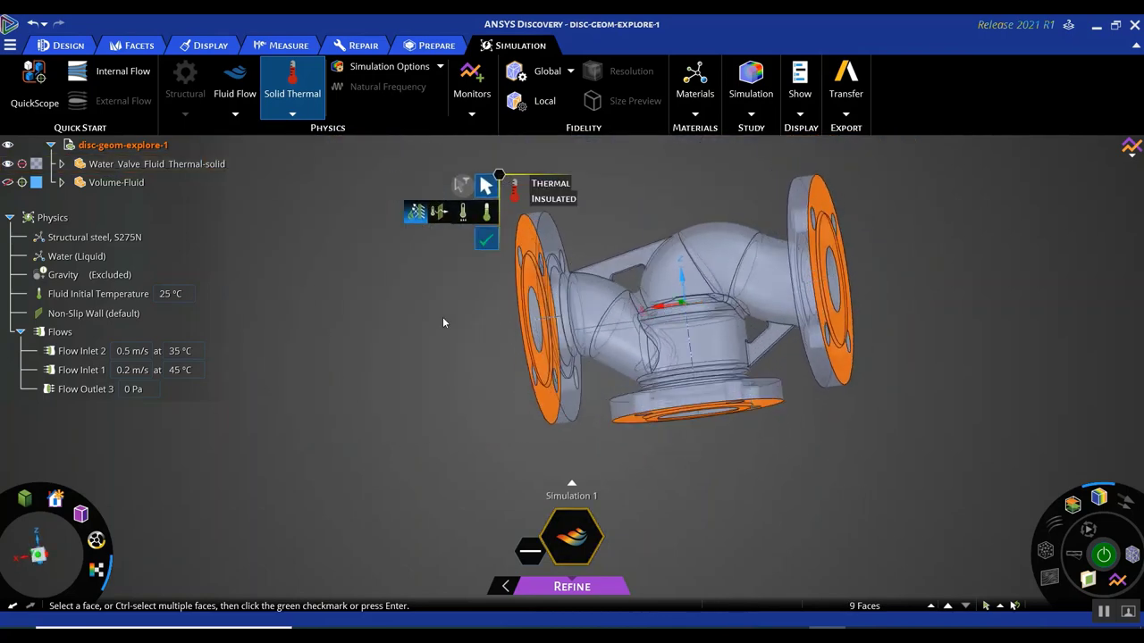
key("Return")
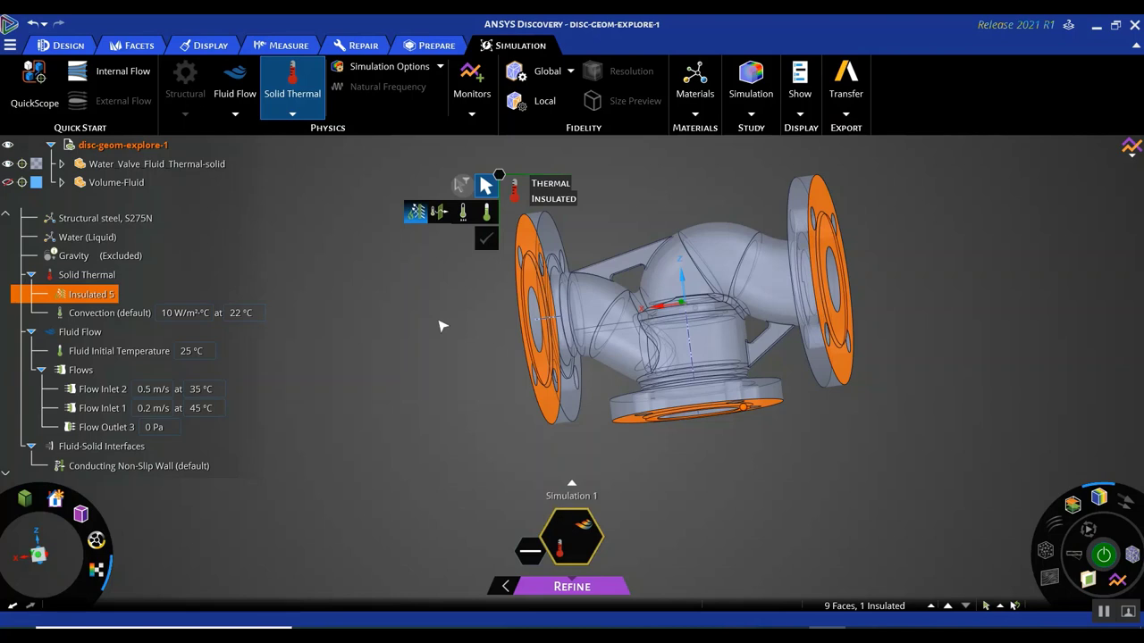
- Review the default Convection condition and the default Conducting Non-Slip Wall interface on the valve
left_click(235, 308)
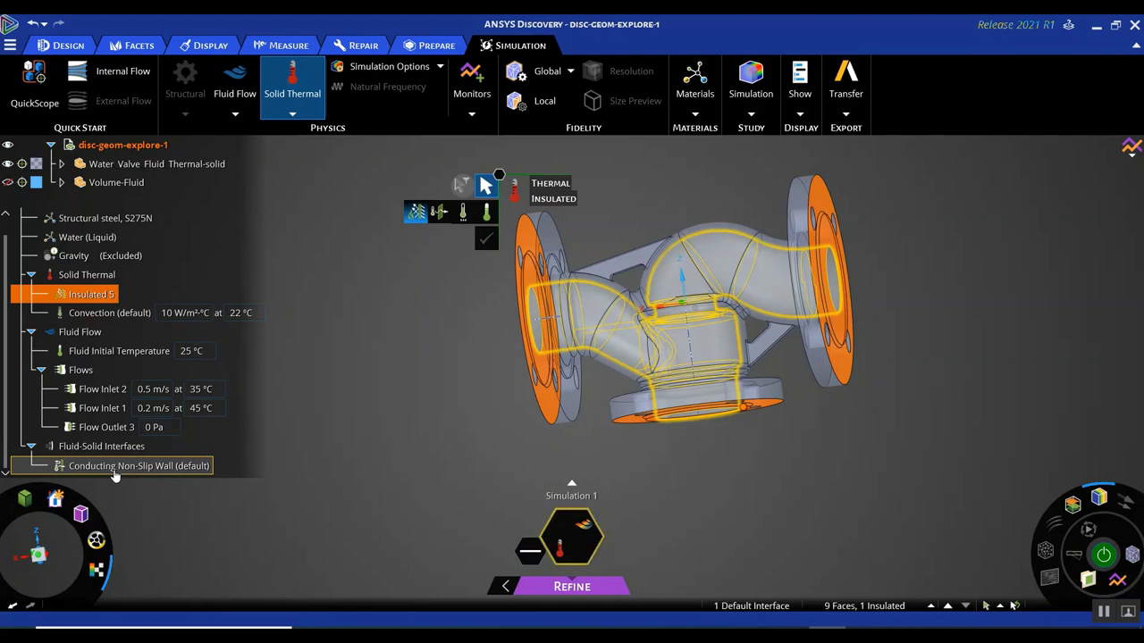
left_click(339, 469)
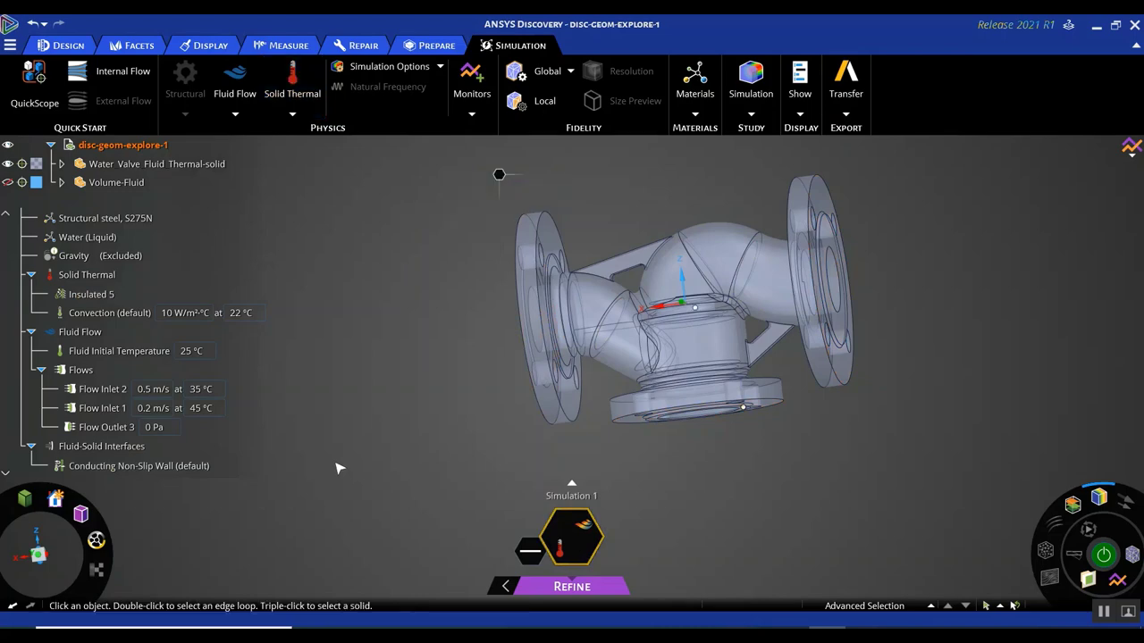
middle_click_drag(384, 439, 435, 449)
left_click(126, 314)
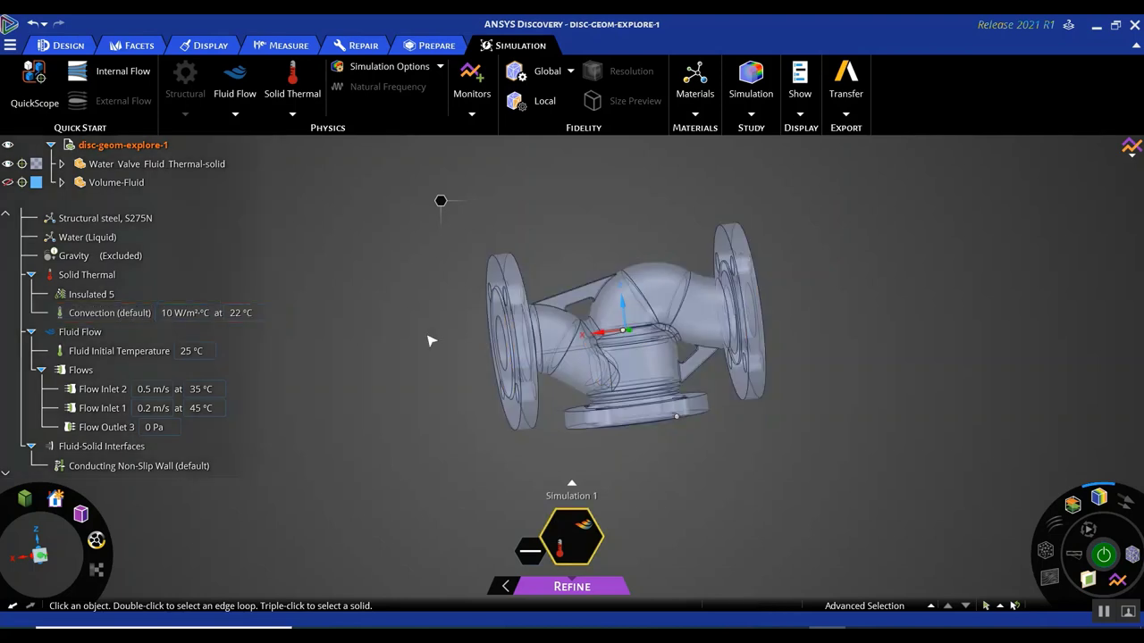
middle_click_drag(434, 365, 459, 442)
scroll(456, 444, "up", 3)
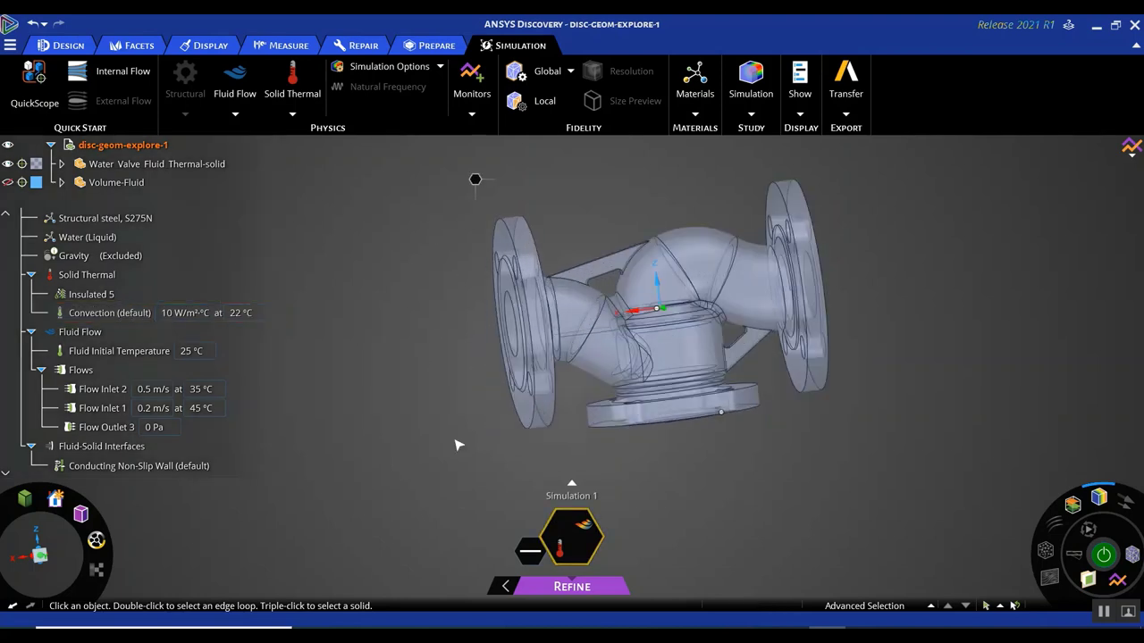
- Switch to the Explore stage to check whether the solid thermal conditions apply there, and return to the Refine stage
left_click(476, 587)
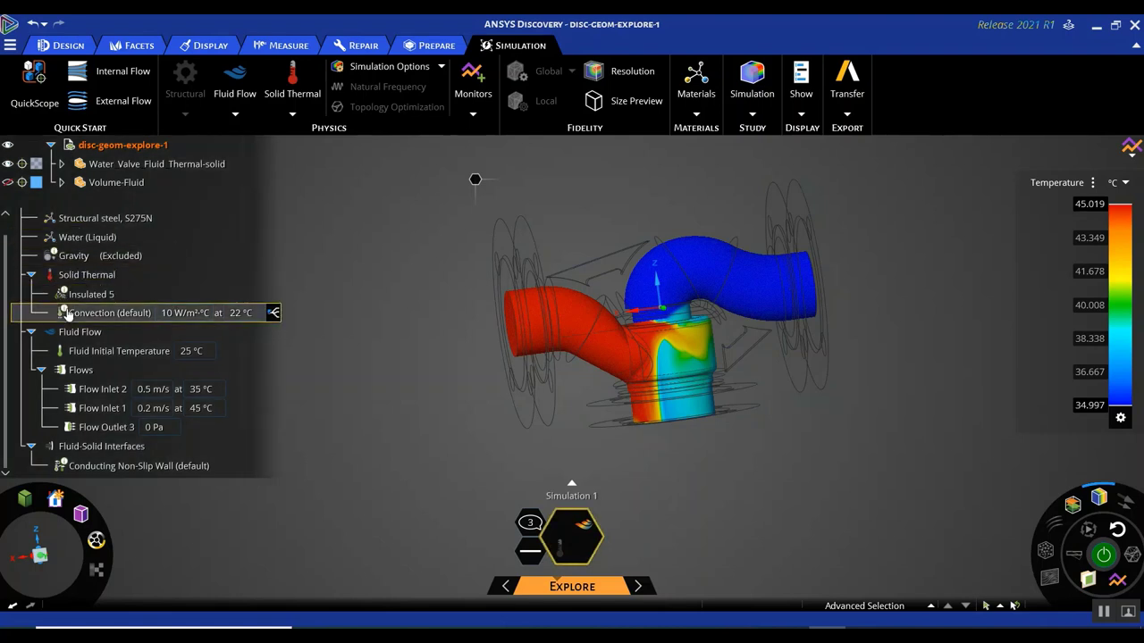
mouse_move(68, 318)
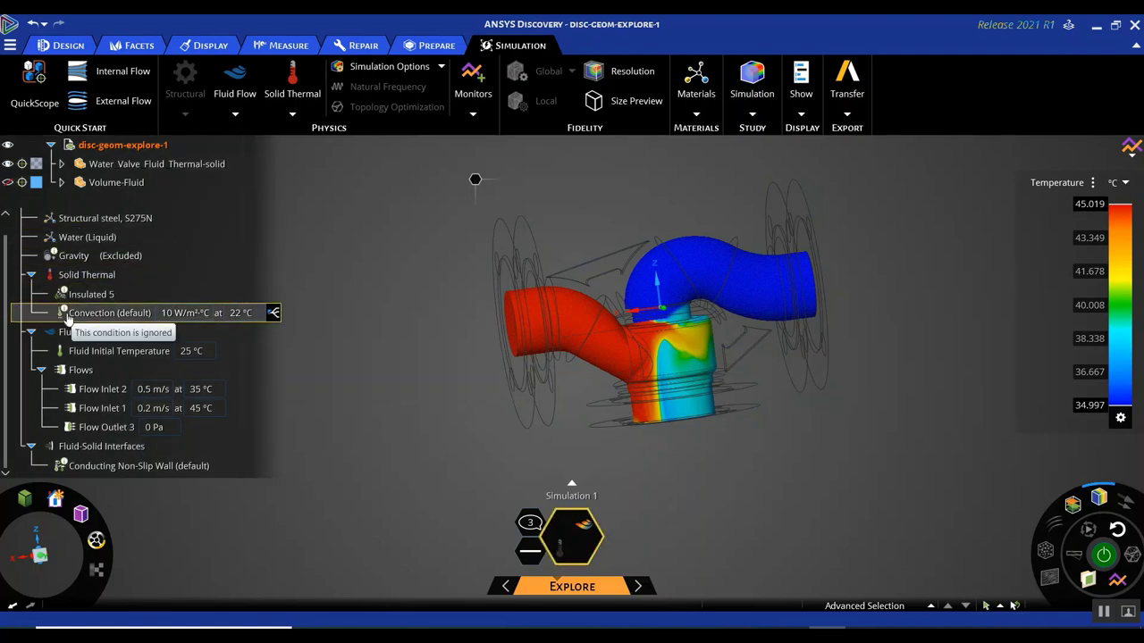
mouse_move(64, 297)
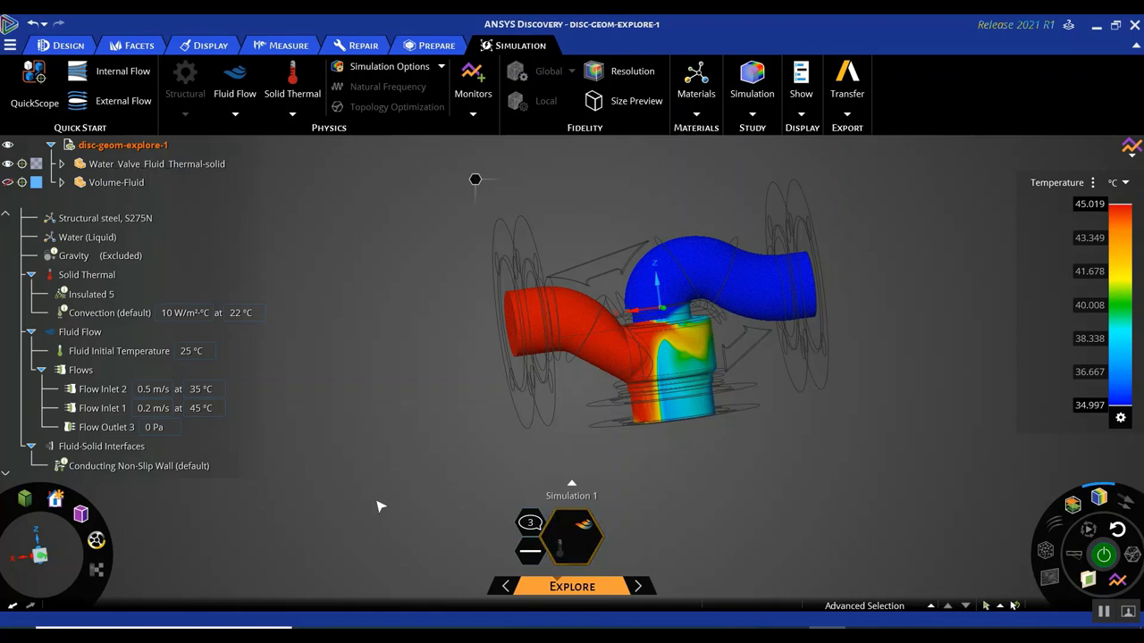
left_click(652, 587)
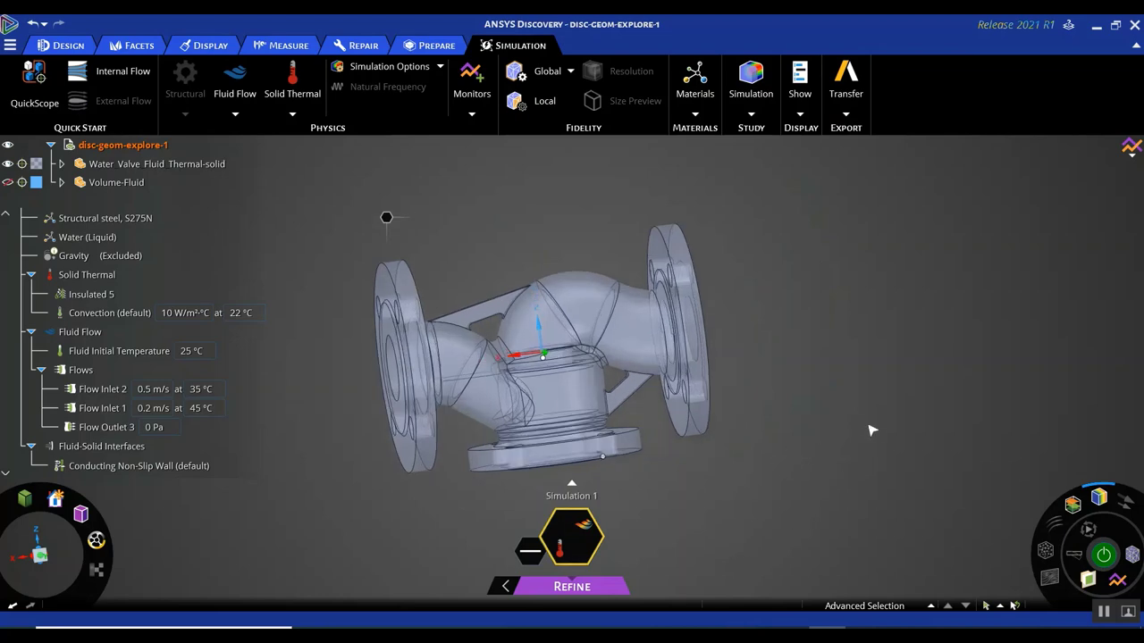
middle_click_drag(872, 431, 906, 411)
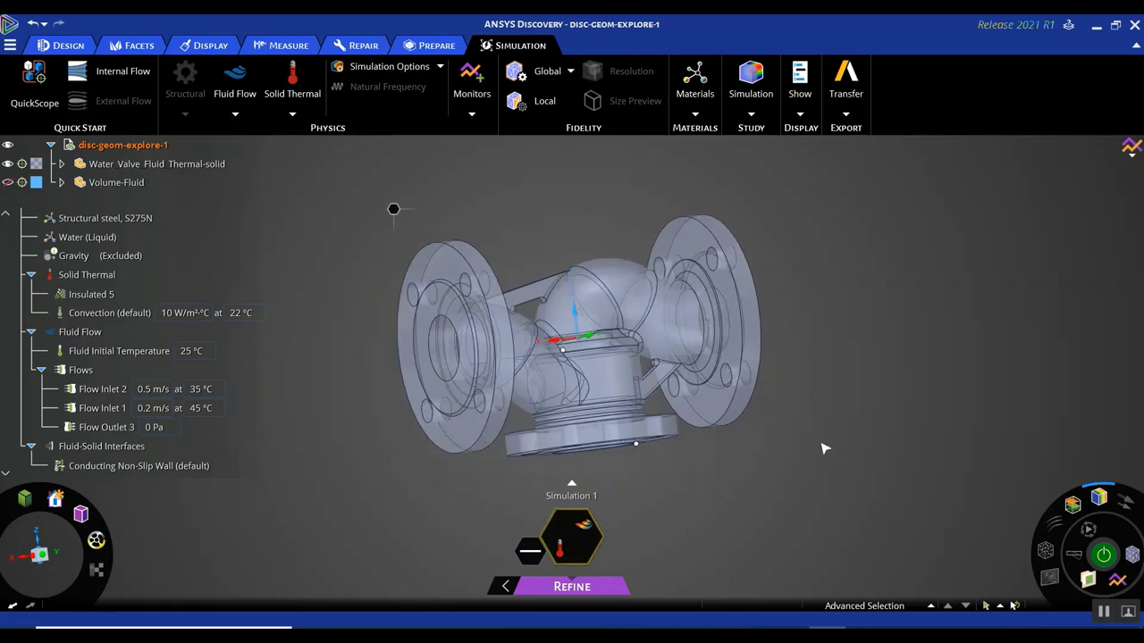
middle_click_drag(764, 489, 701, 497)
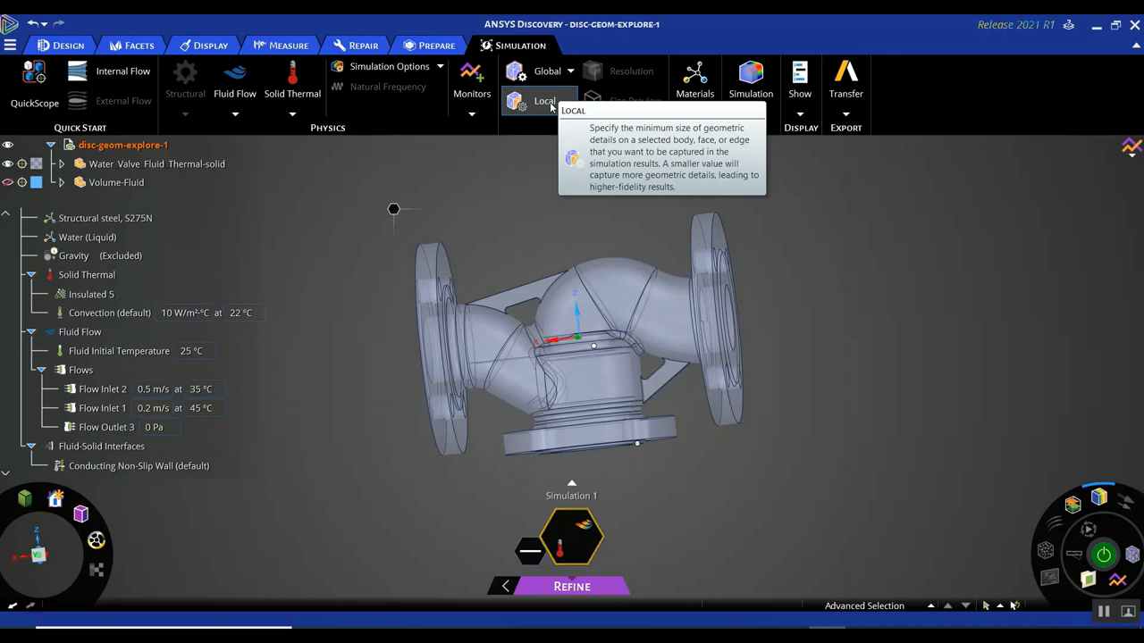
middle_click_drag(927, 365, 1024, 360)
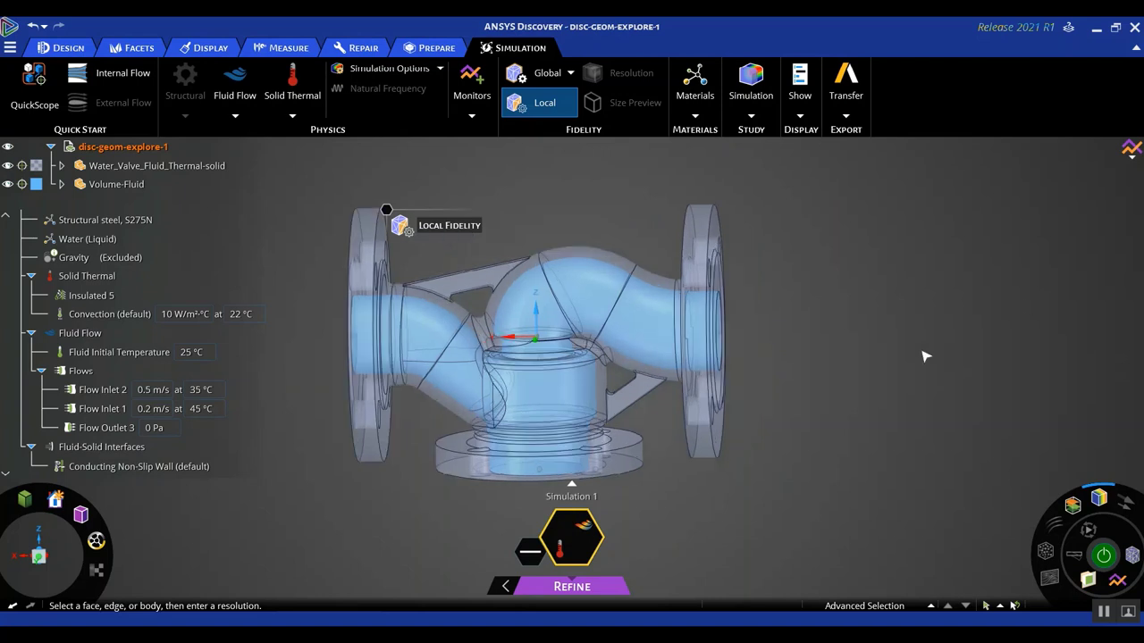
scroll(925, 357, "down", 2)
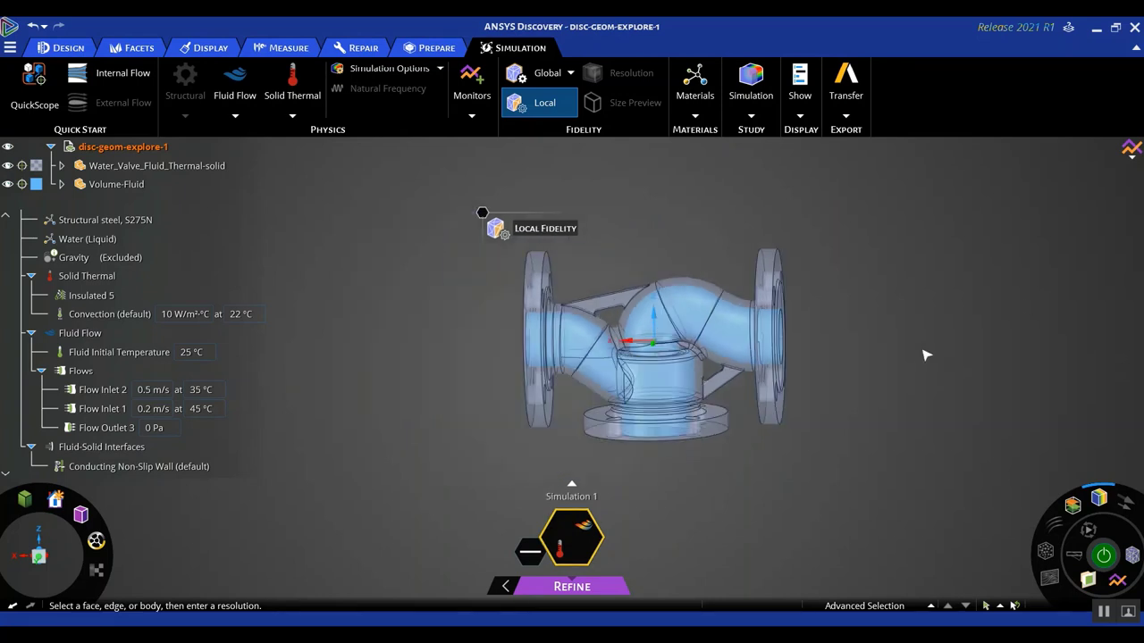
key("Escape")
scroll(928, 355, "up", 2)
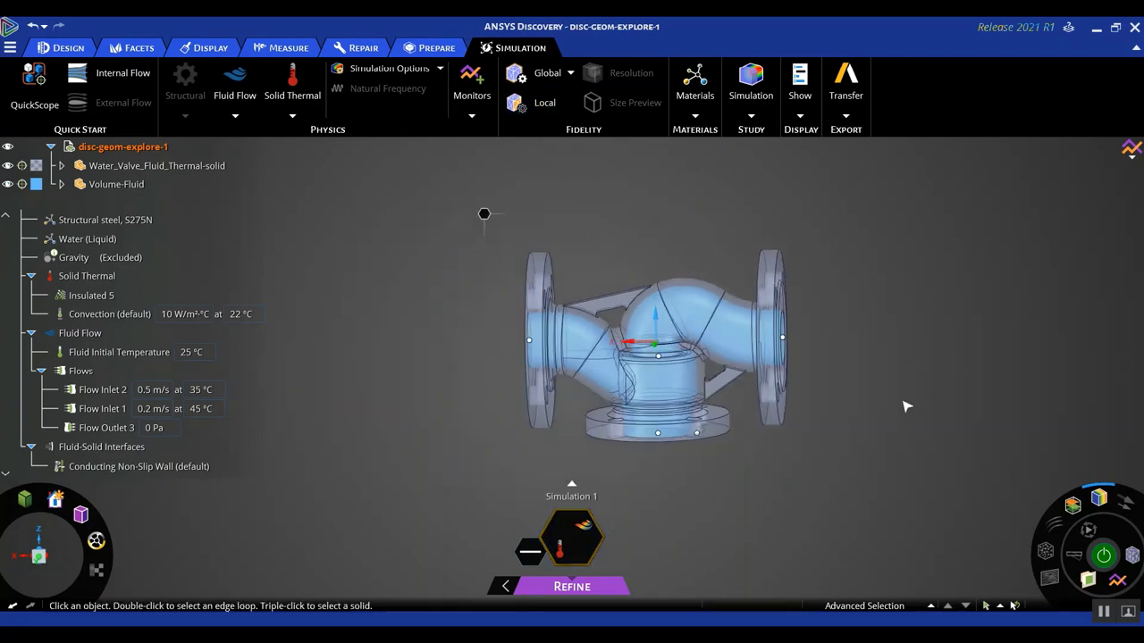
- Hide the Water_Valve_Fluid_Thermal-solid component and apply a local fidelity of 0.002 m to all faces of the Volume-Fluid body
middle_click_drag(909, 403, 950, 403)
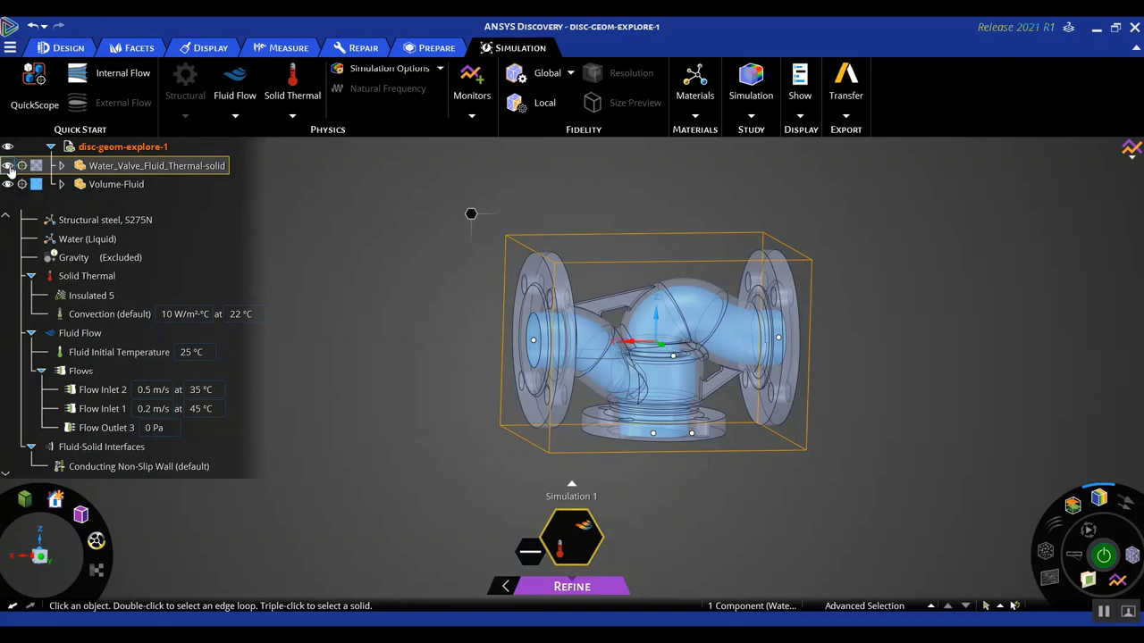
left_click(8, 167)
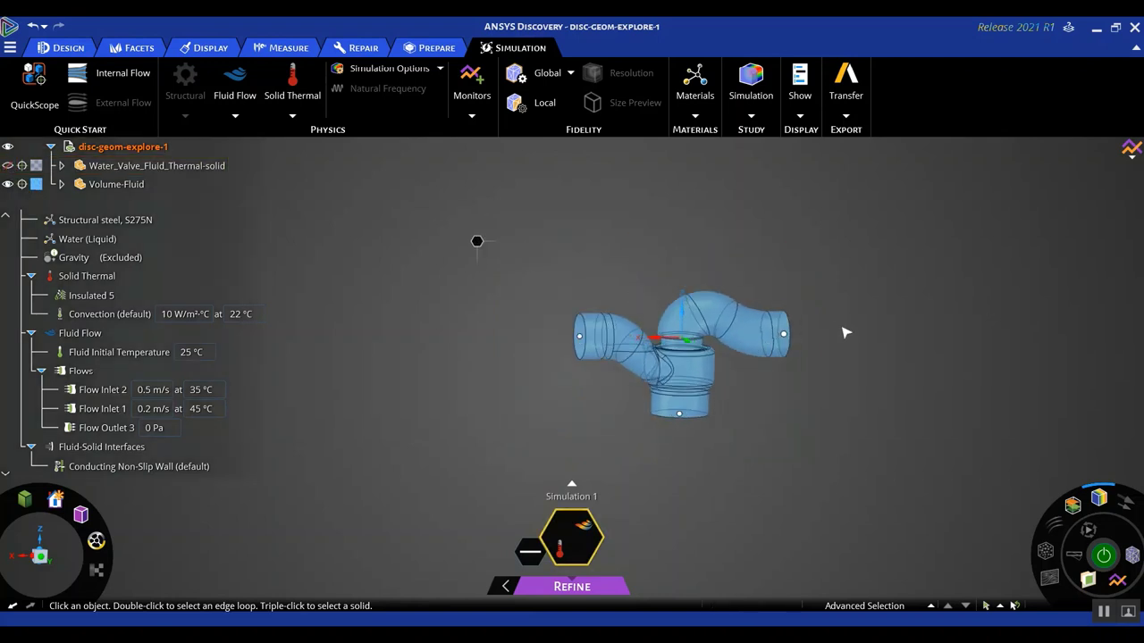
left_click(543, 106)
scroll(921, 338, "down", 2)
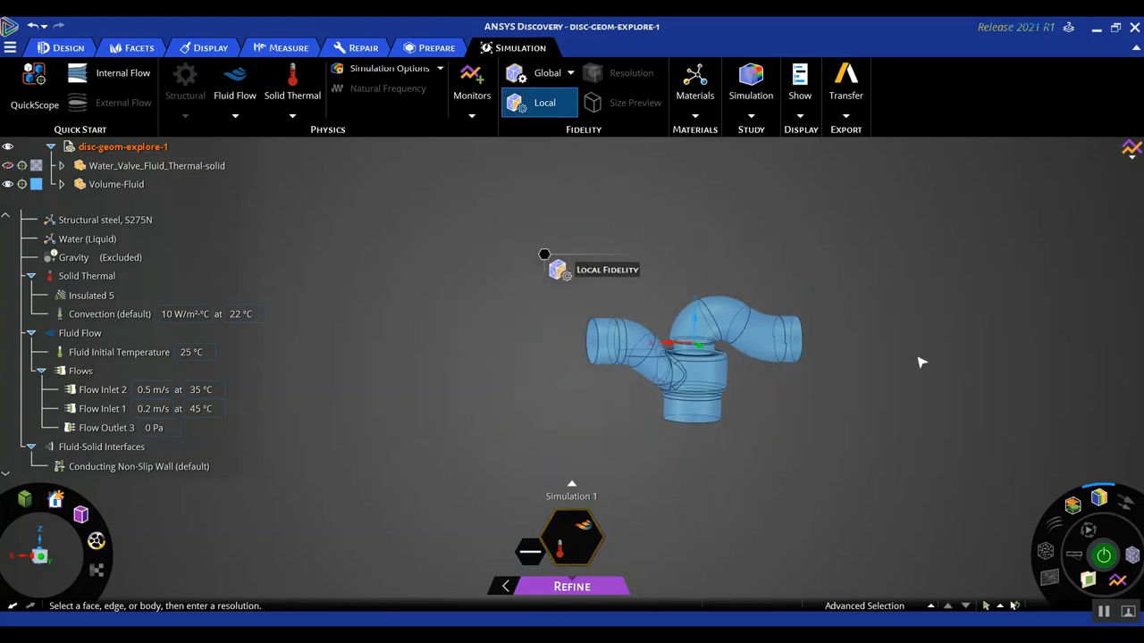
scroll(849, 325, "up", 3)
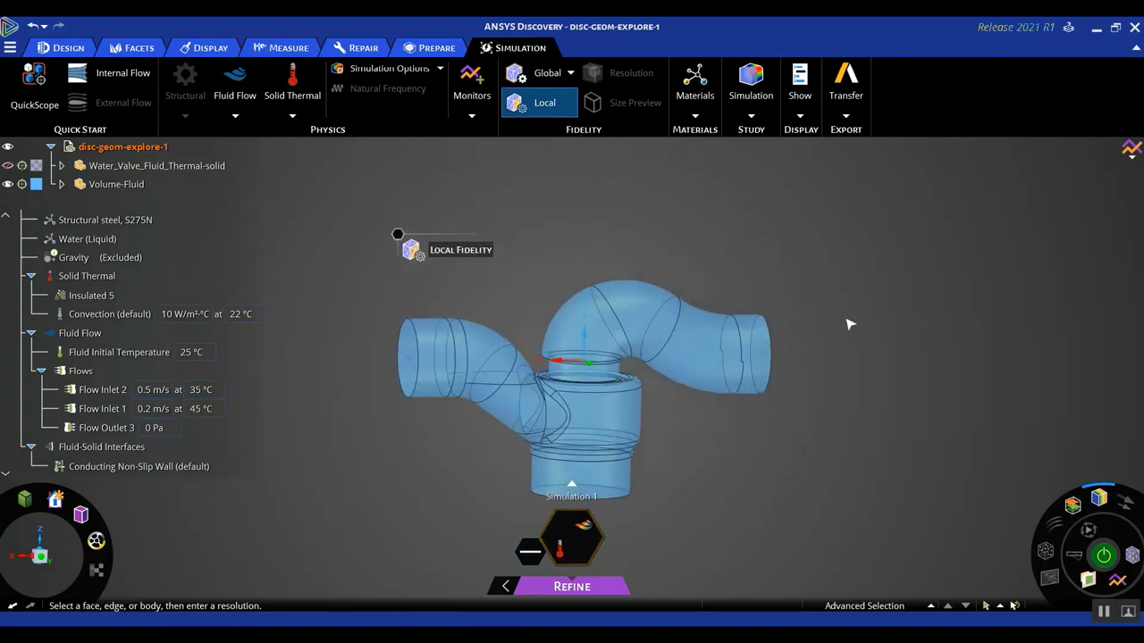
scroll(848, 325, "down", 2)
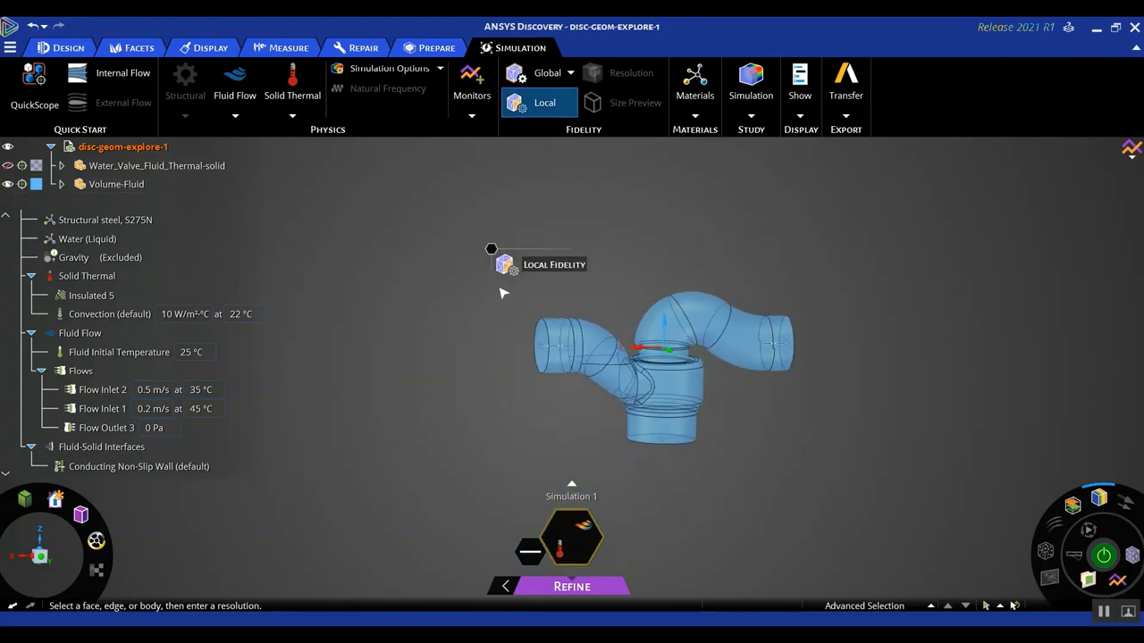
left_click_drag(501, 284, 849, 460)
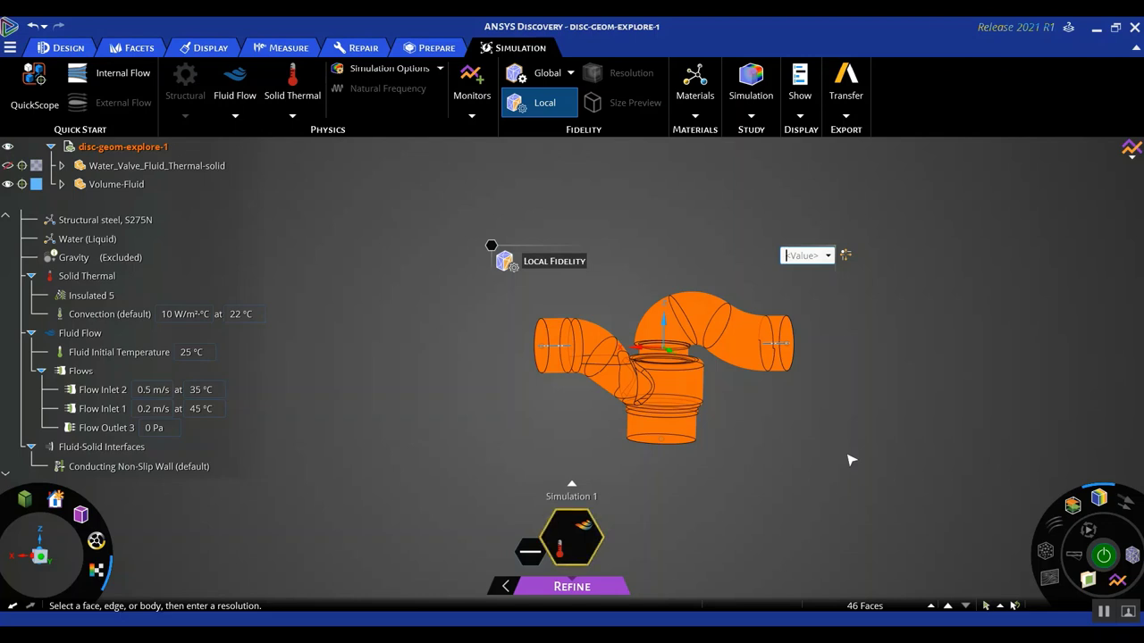
type("0.")
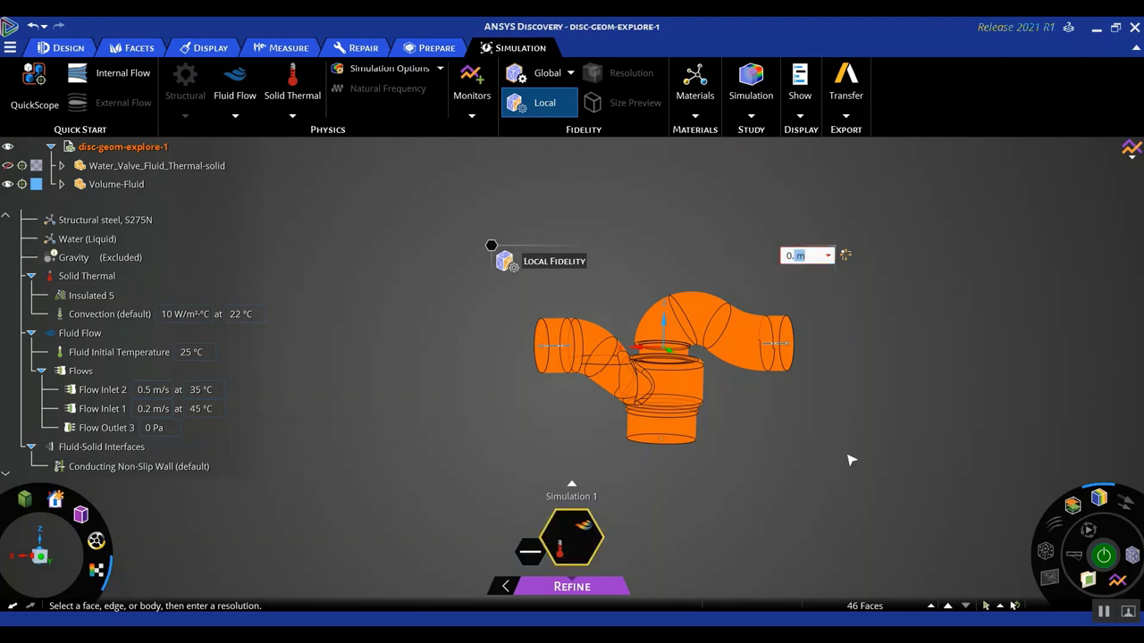
type("00")
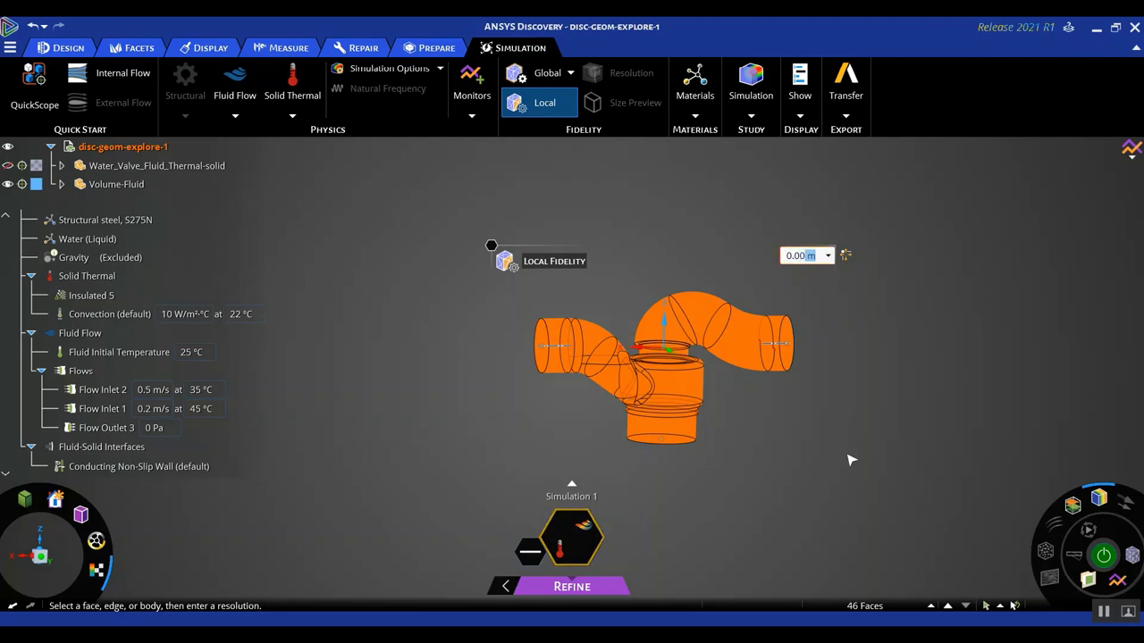
type("2")
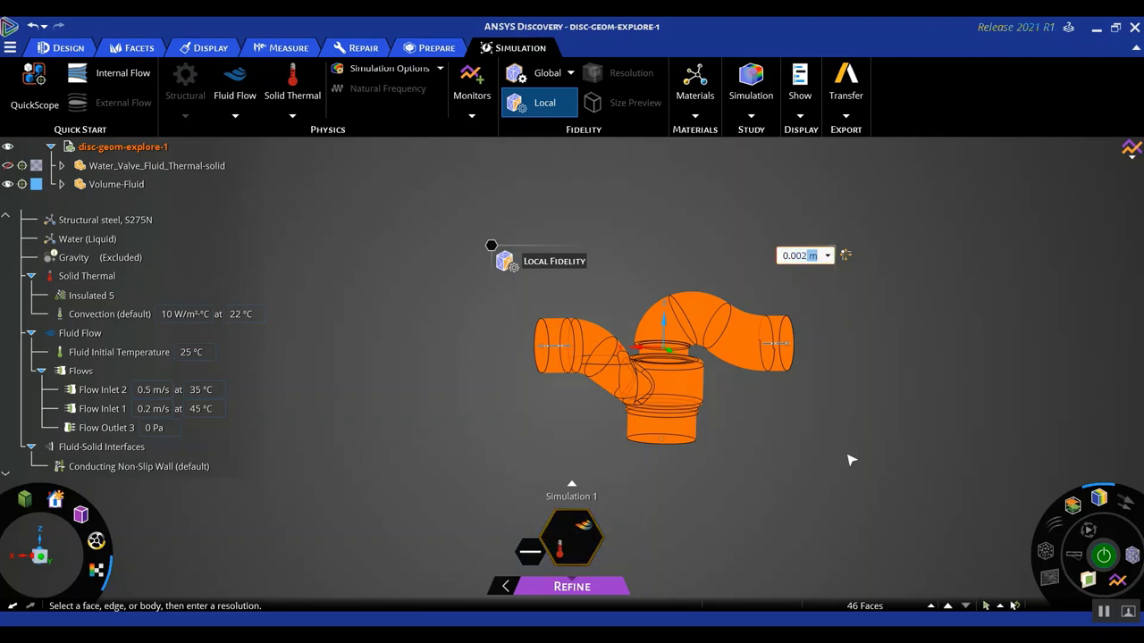
key("Return")
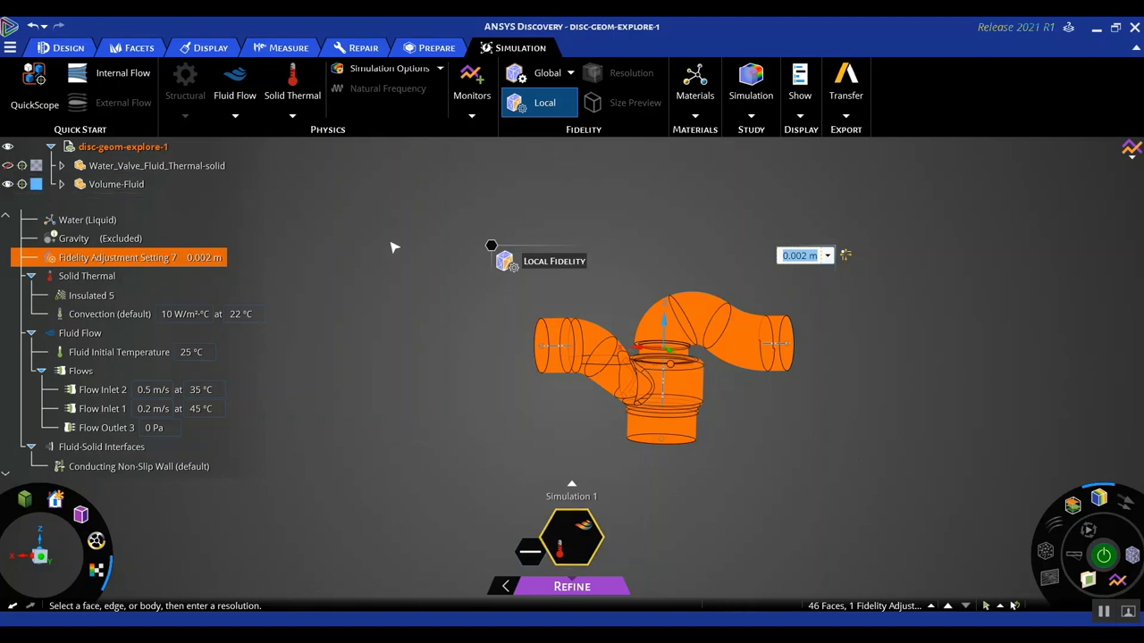
left_click(226, 263)
left_click(409, 330)
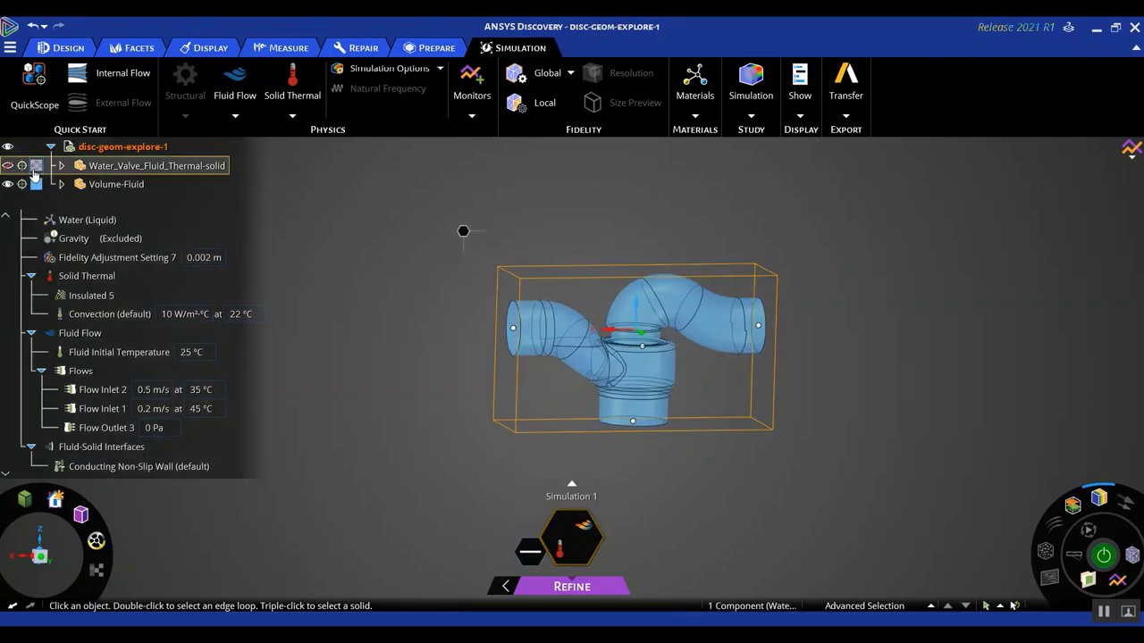
- Show the valve solid component again and display the mesh of the refined simulation
left_click(8, 167)
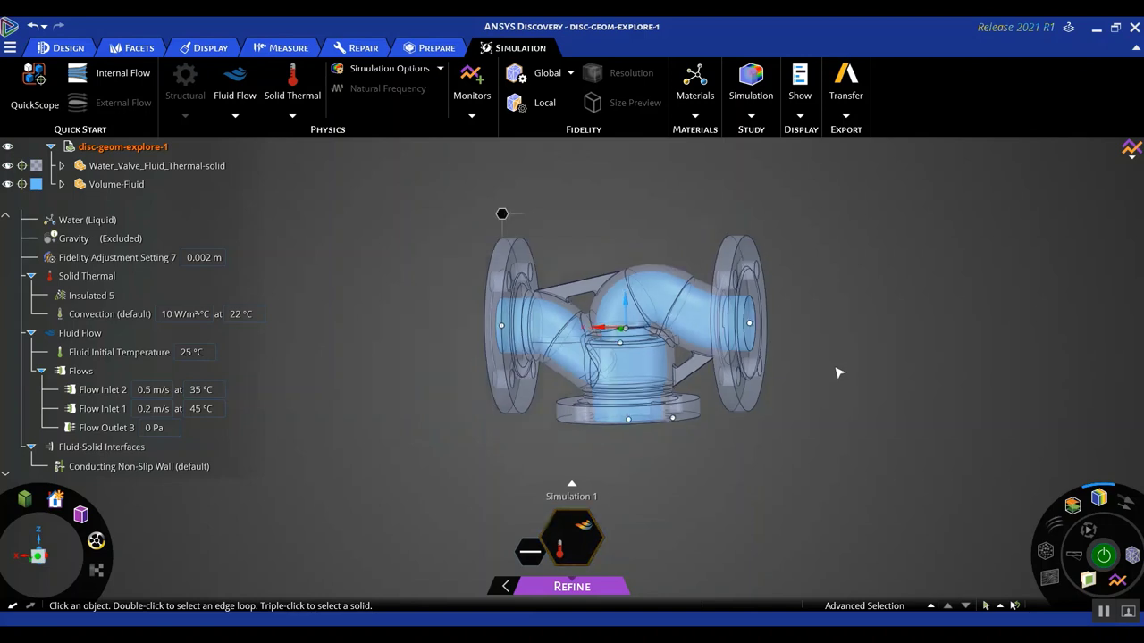
scroll(804, 296, "up", 2)
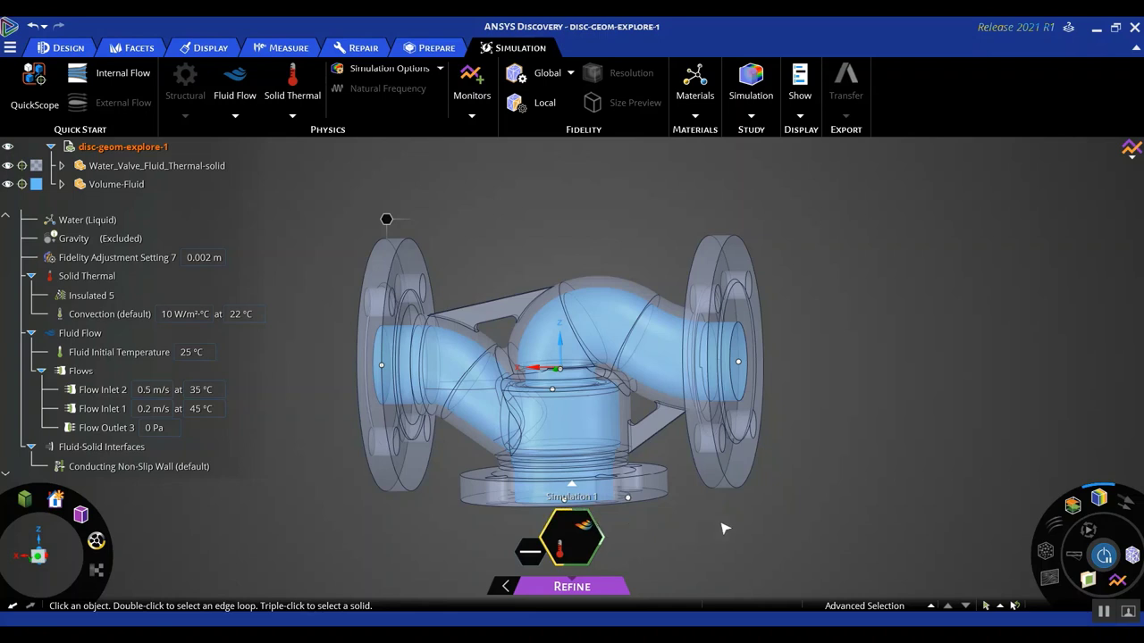
left_click(1132, 555)
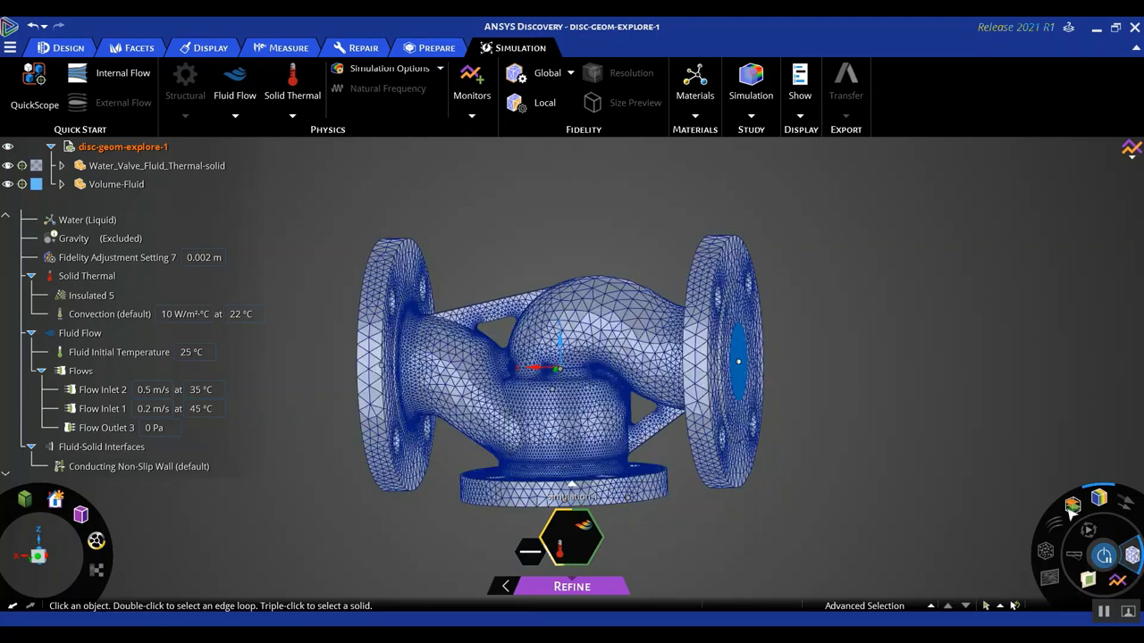
- Inspect the mesh from several sides, comparing element size on the fluid port faces with the surrounding solid flange
scroll(830, 415, "up", 3)
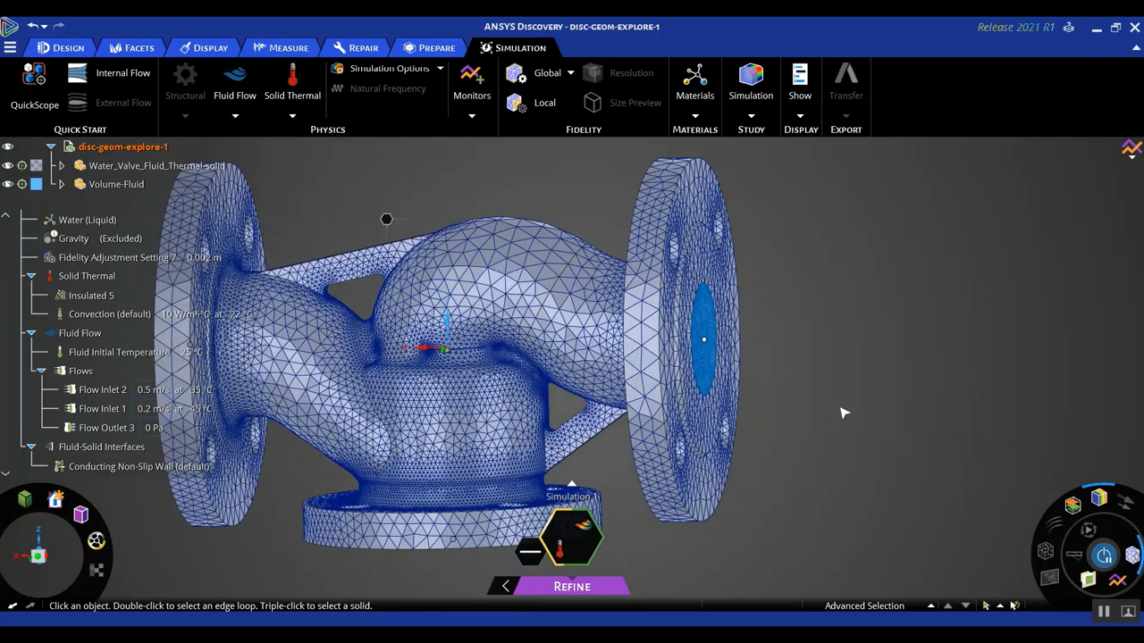
middle_click_drag(844, 415, 897, 403)
scroll(896, 404, "down", 3)
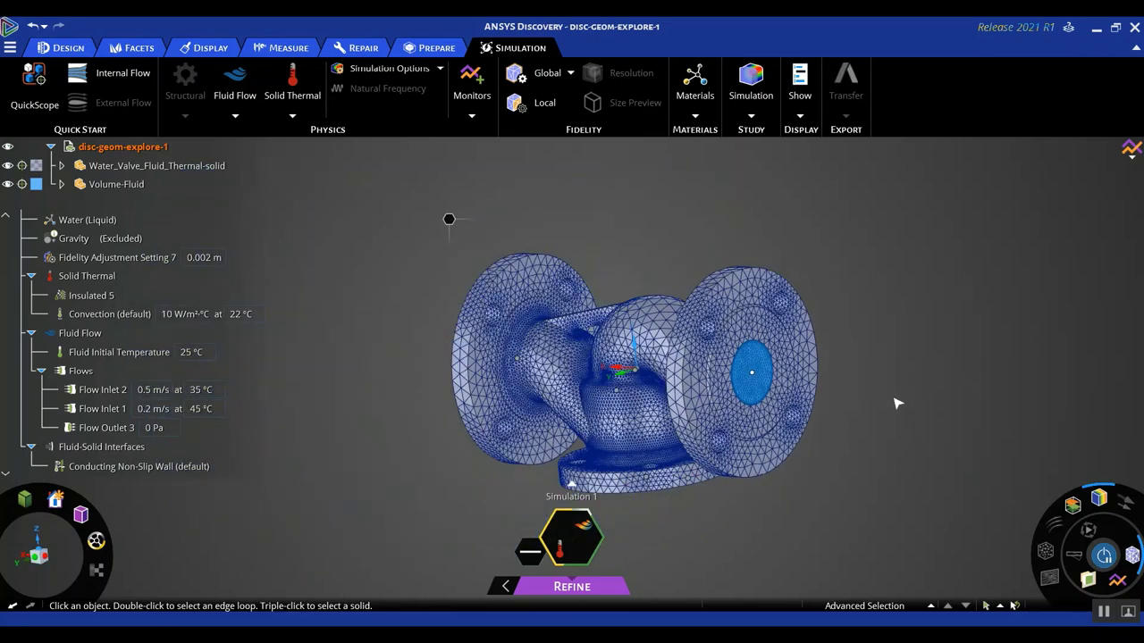
scroll(867, 411, "up", 4)
scroll(903, 406, "down", 3)
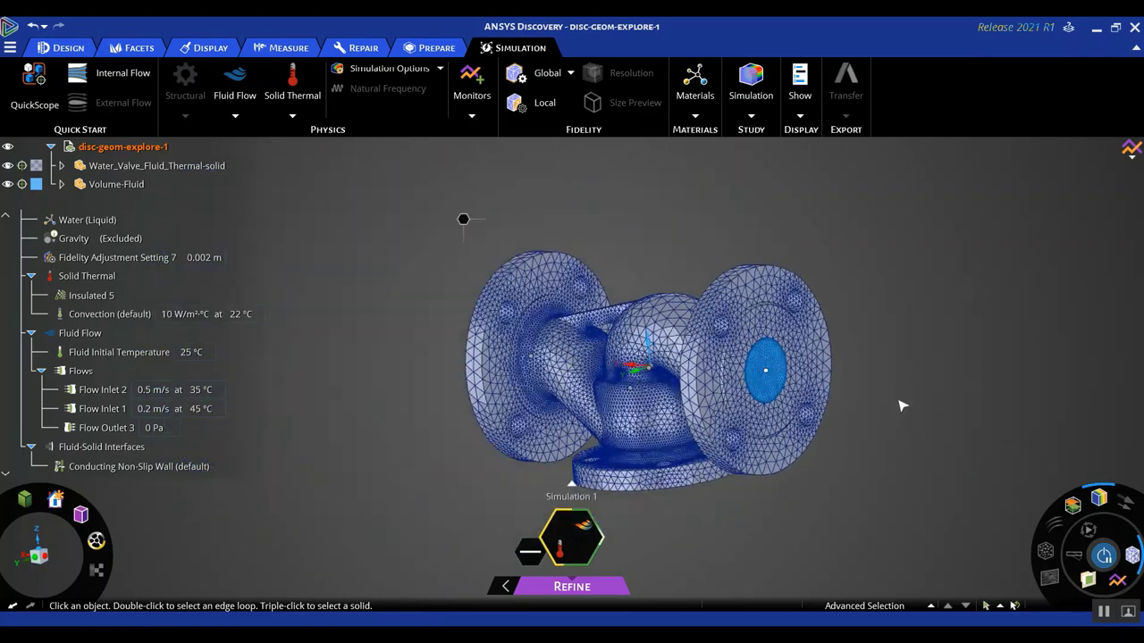
middle_click_drag(774, 512, 892, 518)
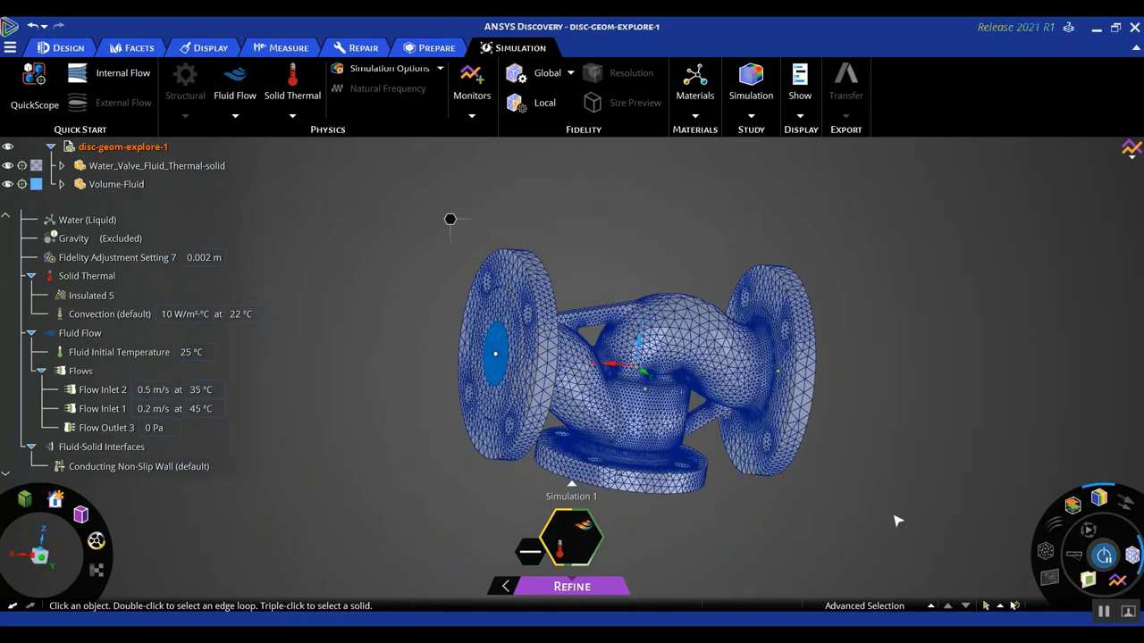
scroll(893, 520, "up", 3)
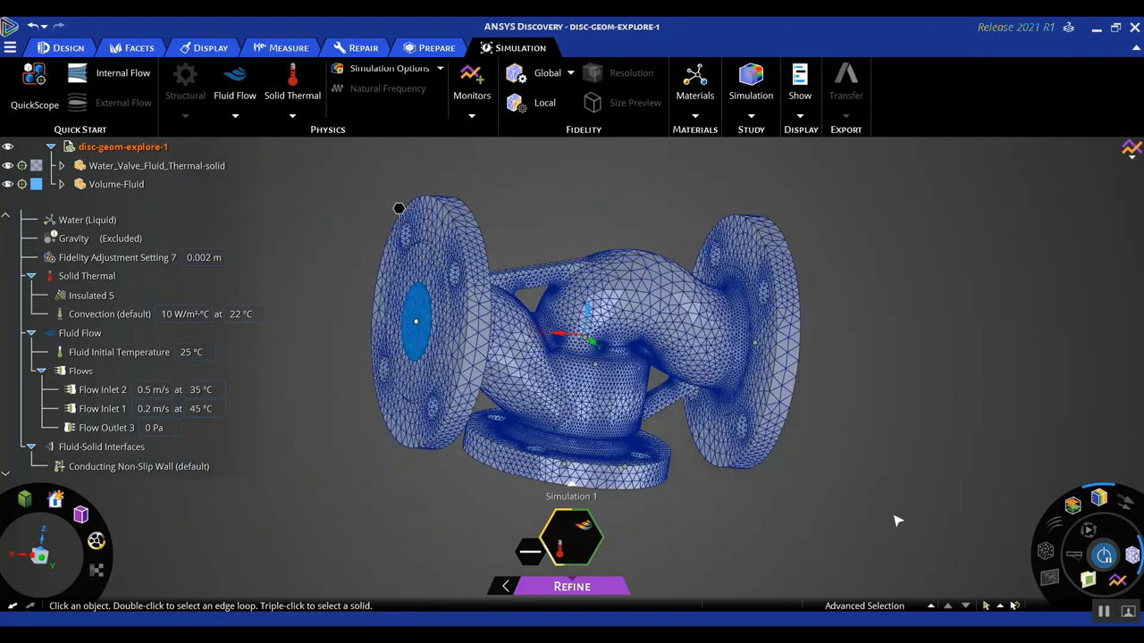
middle_click_drag(880, 523, 944, 528)
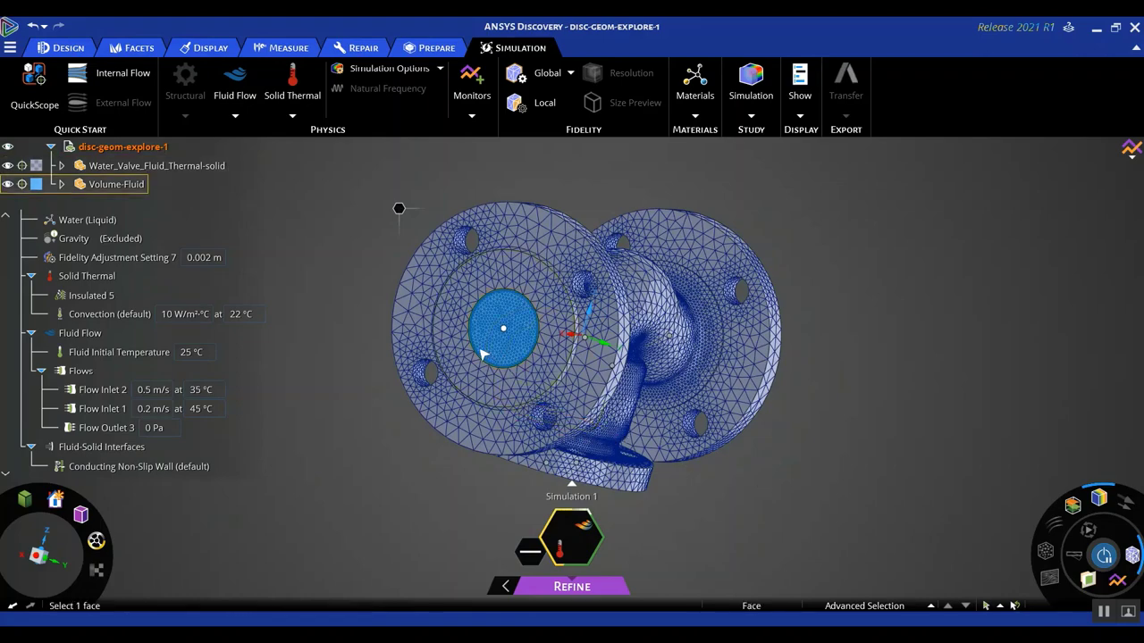
scroll(487, 350, "up", 3)
scroll(521, 347, "down", 1)
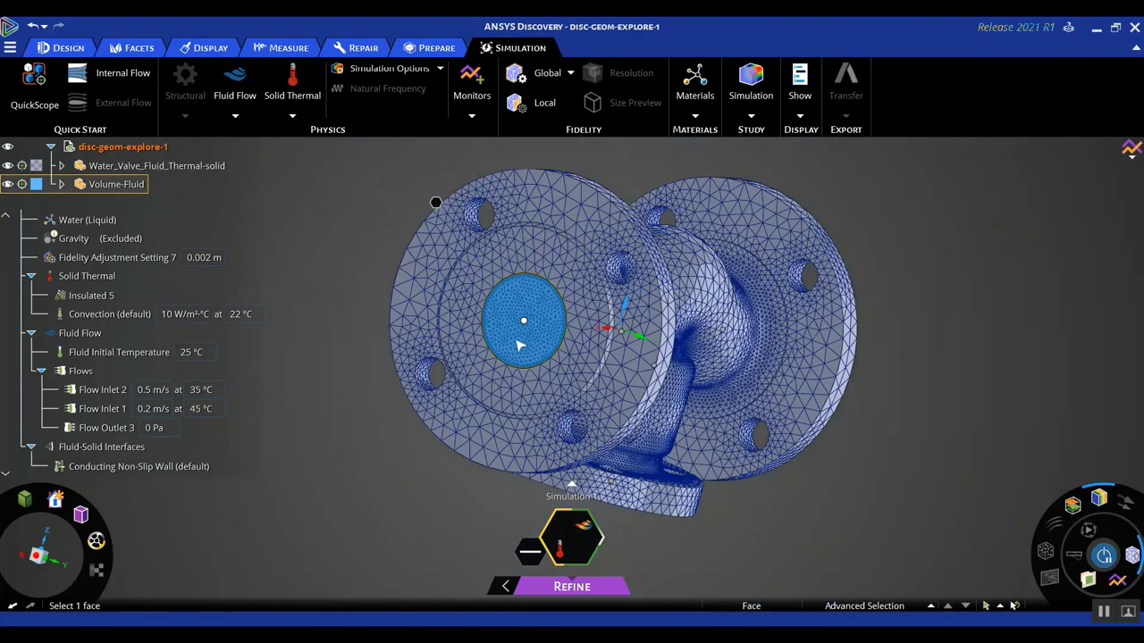
scroll(528, 273, "up", 2)
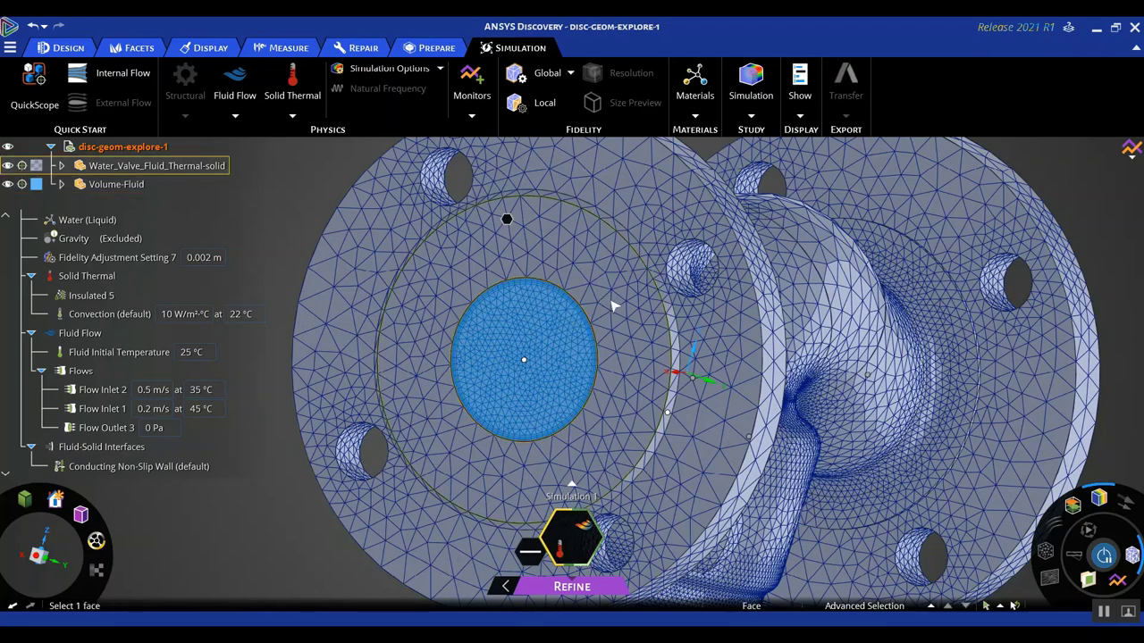
scroll(613, 306, "down", 3)
middle_click_drag(1010, 381, 897, 375)
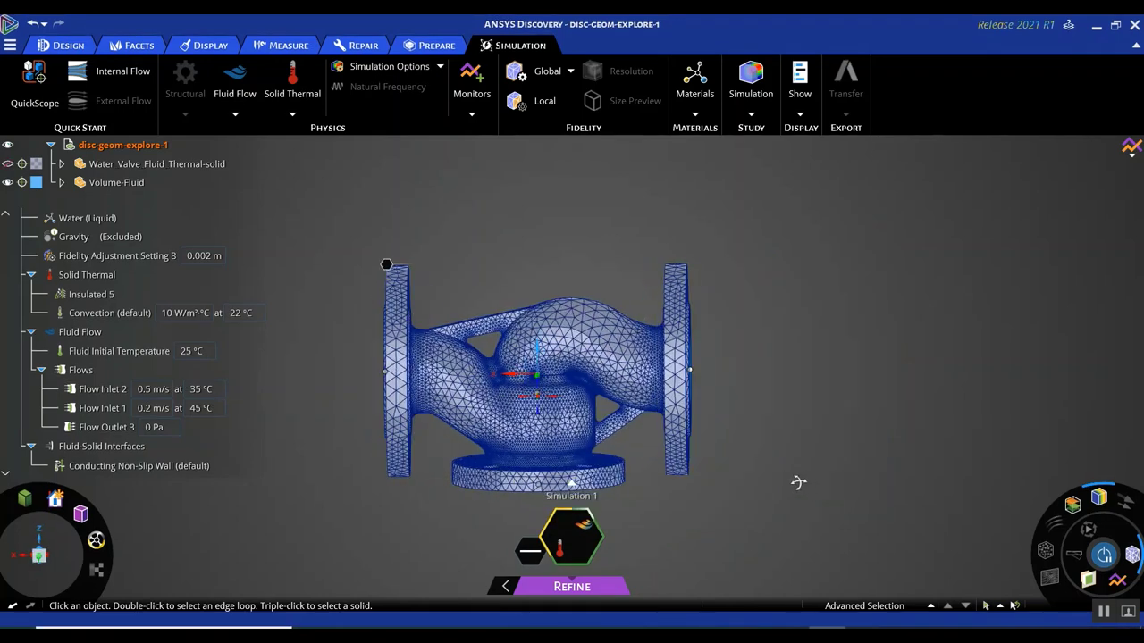
- Review the overall mesh of the valve body and both side flanges from opposite ends
middle_click_drag(798, 483, 915, 460)
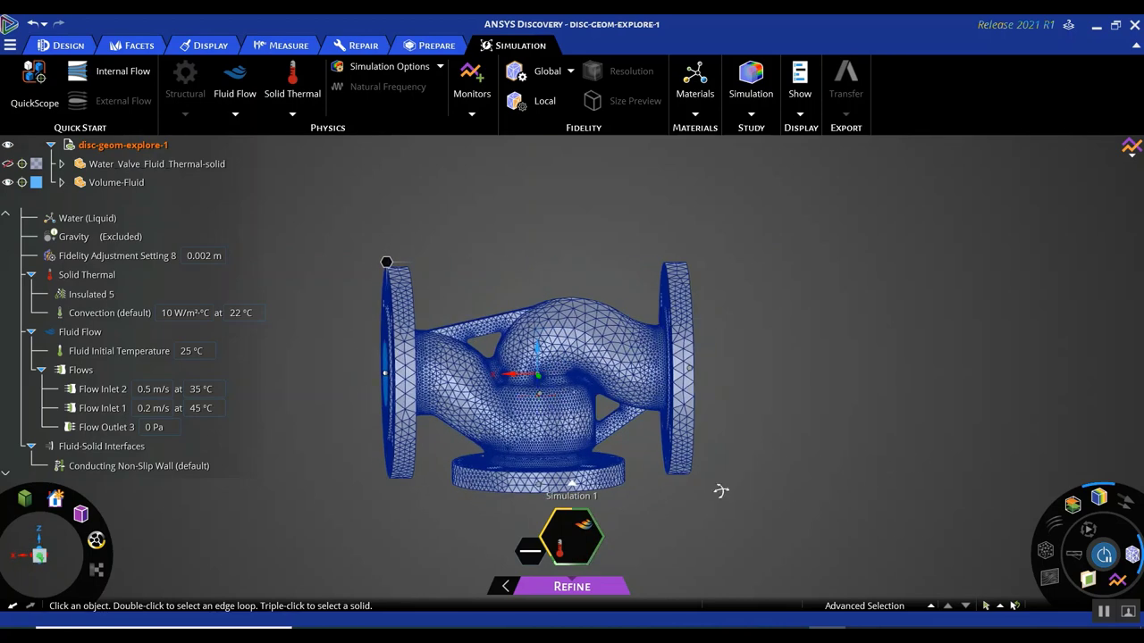
middle_click_drag(718, 488, 818, 484)
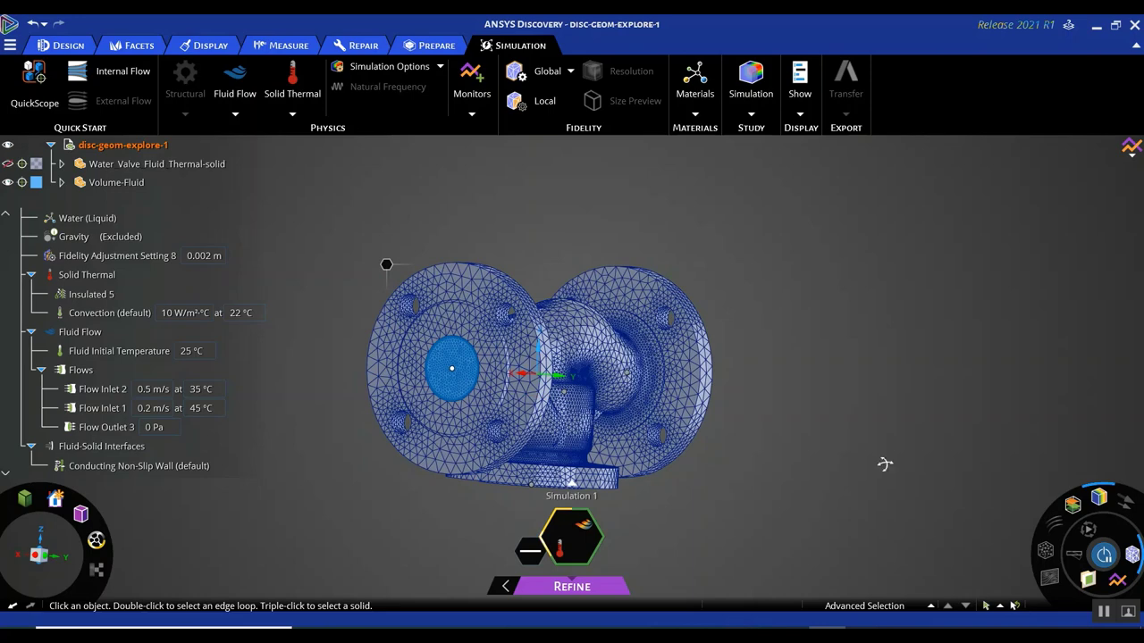
middle_click_drag(884, 462, 745, 452)
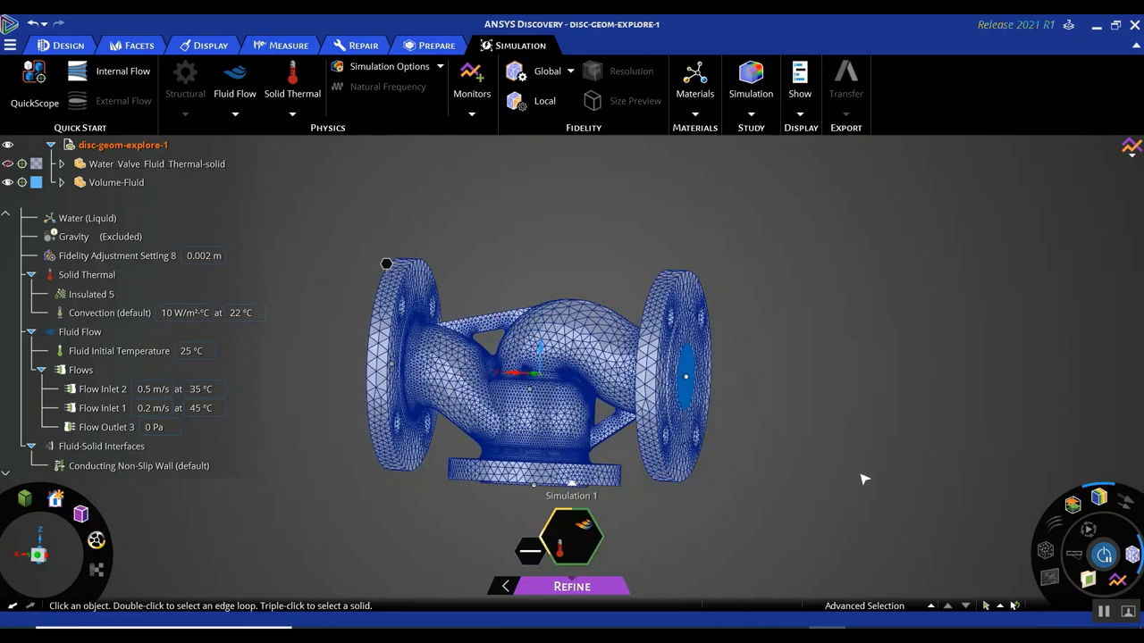
middle_click_drag(863, 478, 783, 483)
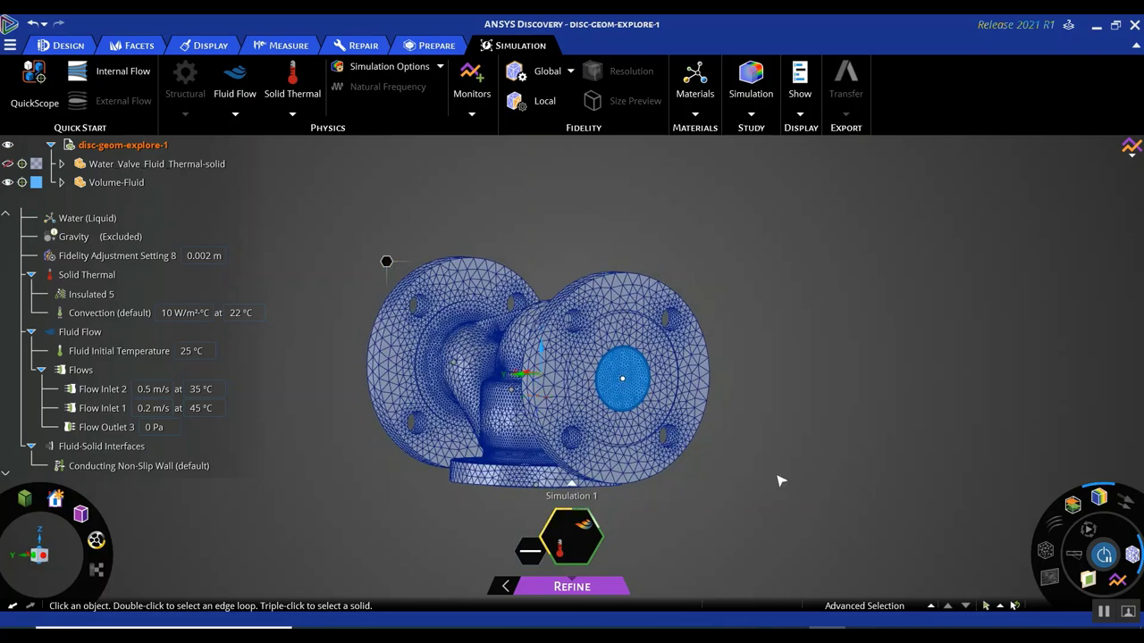
mouse_move(777, 480)
middle_mouse_down()
mouse_move(849, 483)
mouse_move(701, 540)
mouse_move(756, 526)
mouse_move(905, 566)
middle_mouse_up()
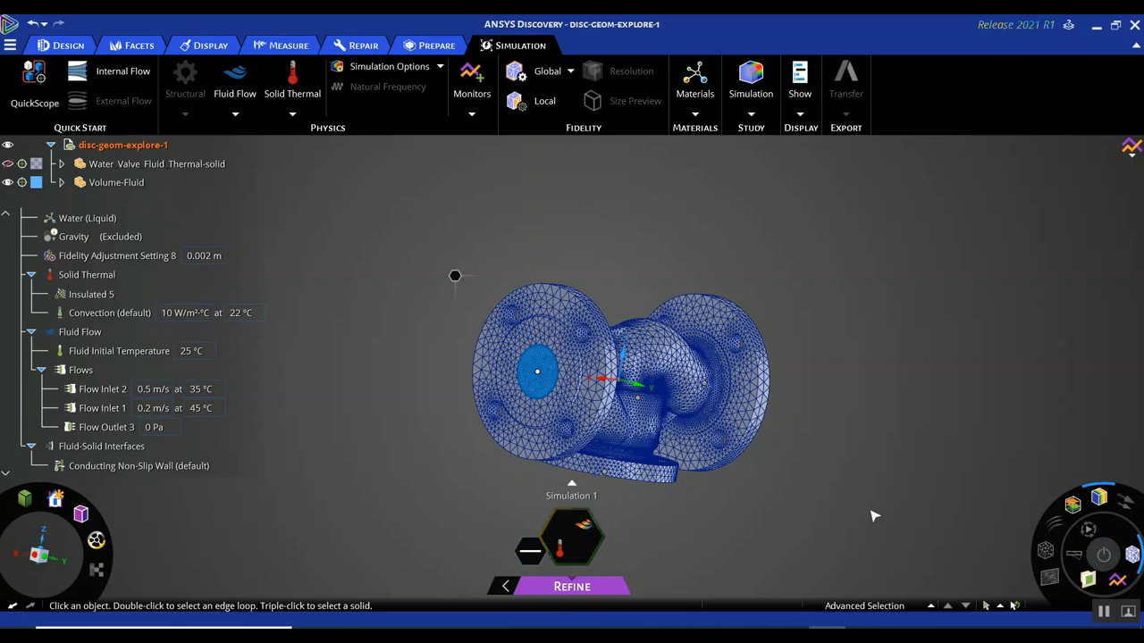
middle_click_drag(879, 514, 871, 488)
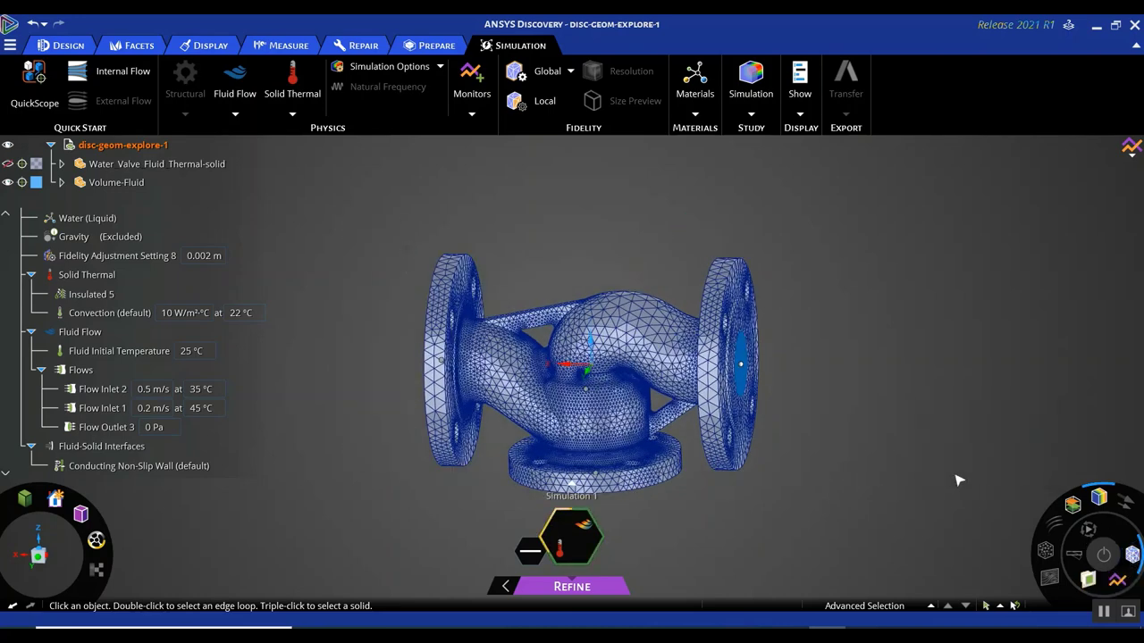
- Turn off the mesh display and solve the refined fluid-solid thermal simulation
left_click(1133, 555)
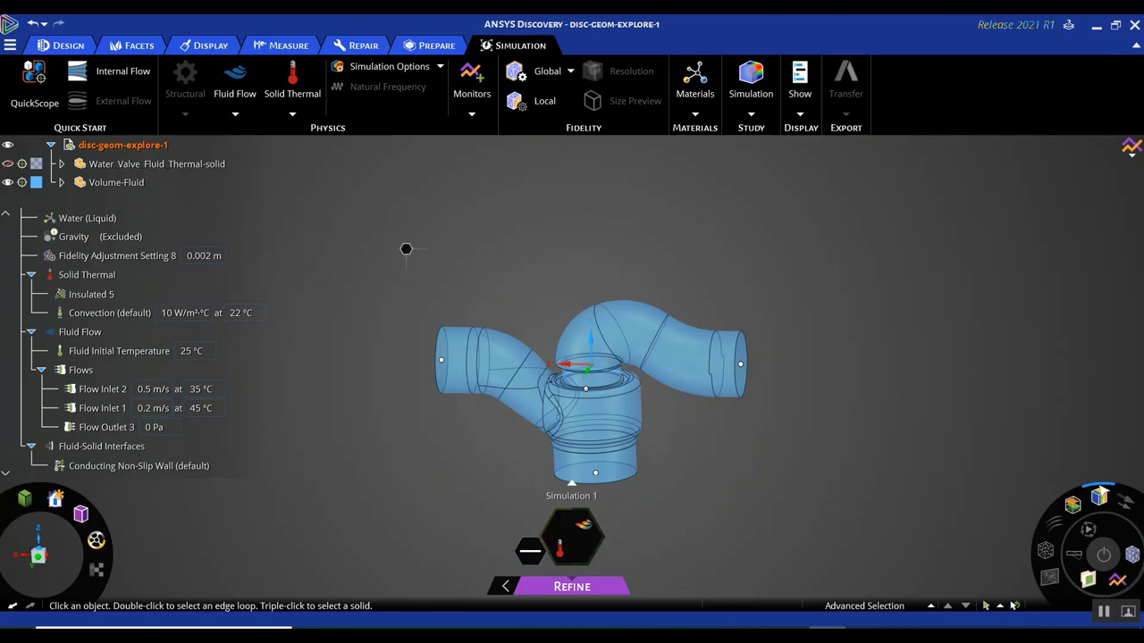
left_click(1104, 554)
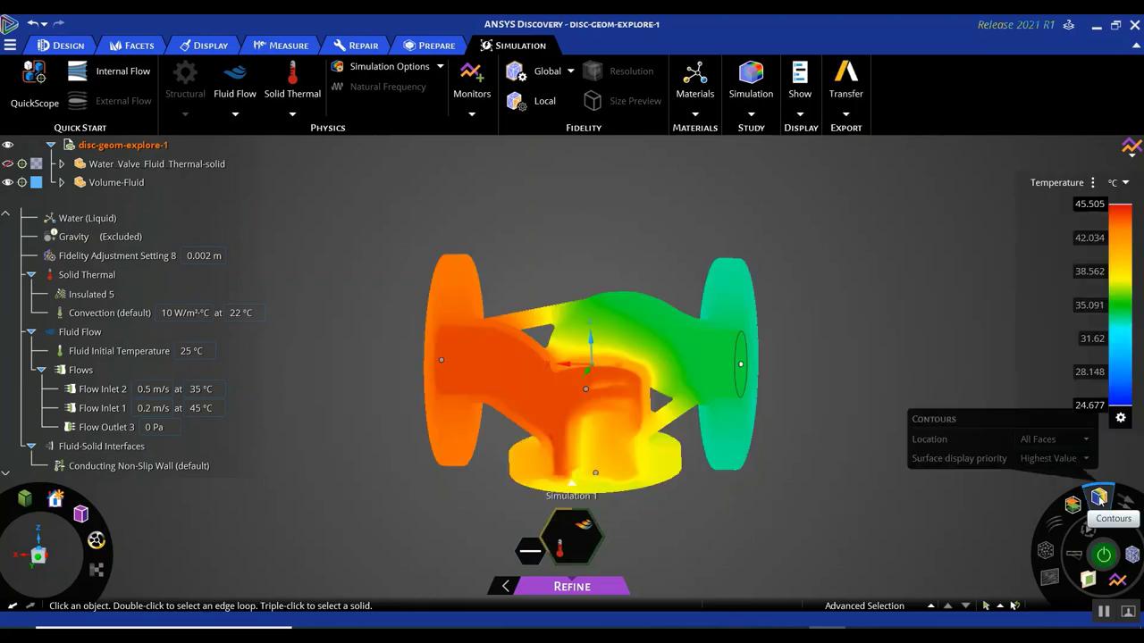
- Examine the temperature contours across the flanges and valve body, probing local temperatures on the surfaces
scroll(795, 500, "up", 3)
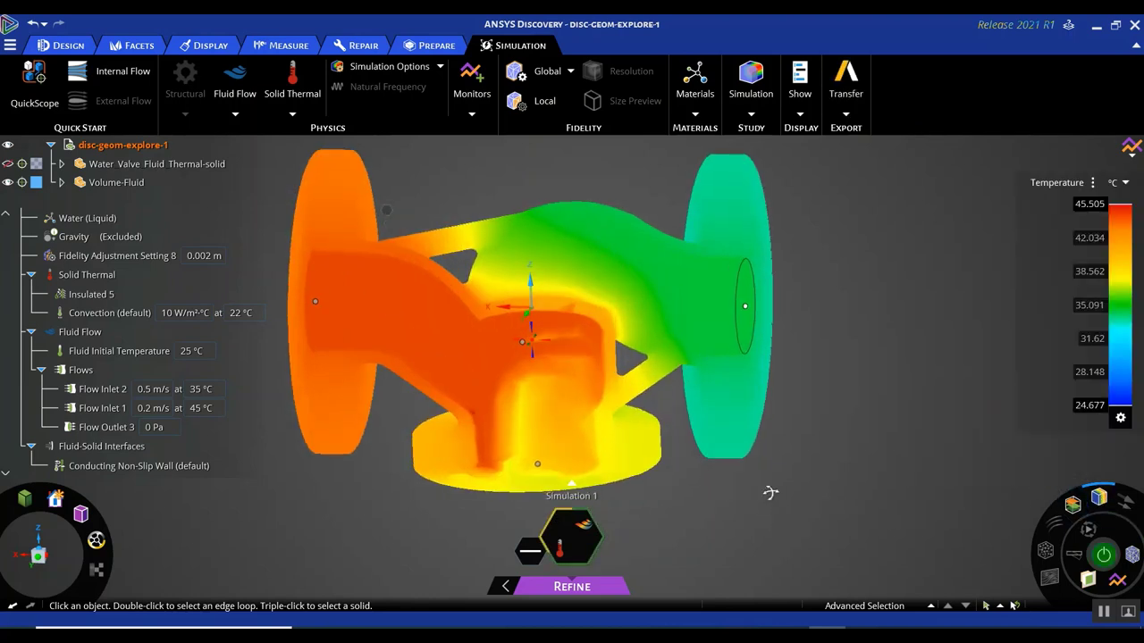
middle_click_drag(771, 505, 807, 474)
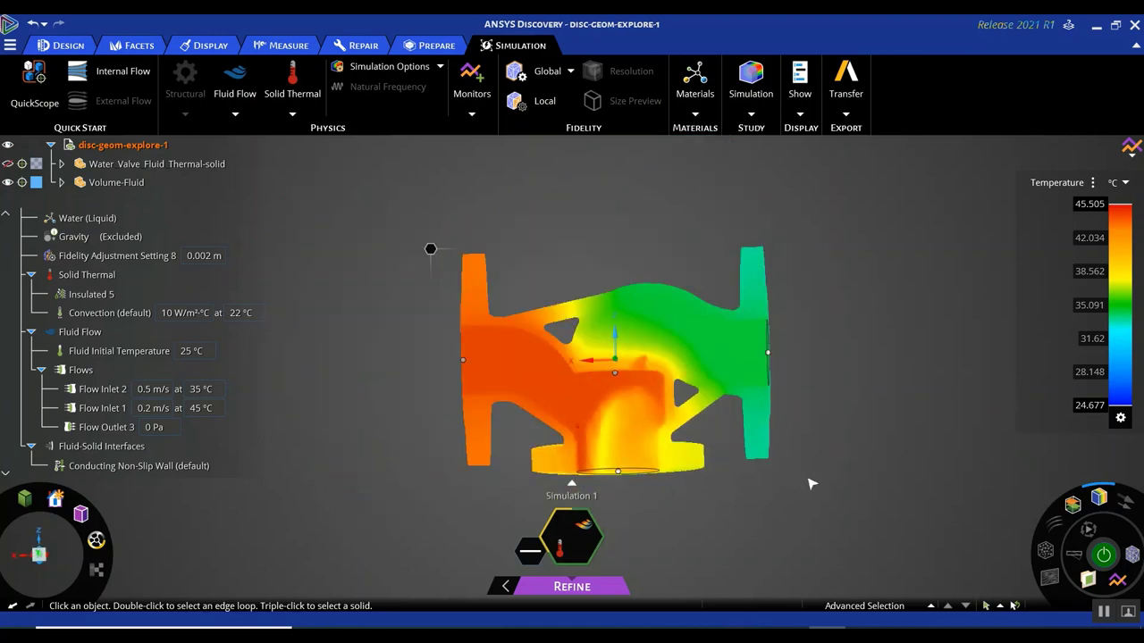
middle_click_drag(696, 518, 755, 513)
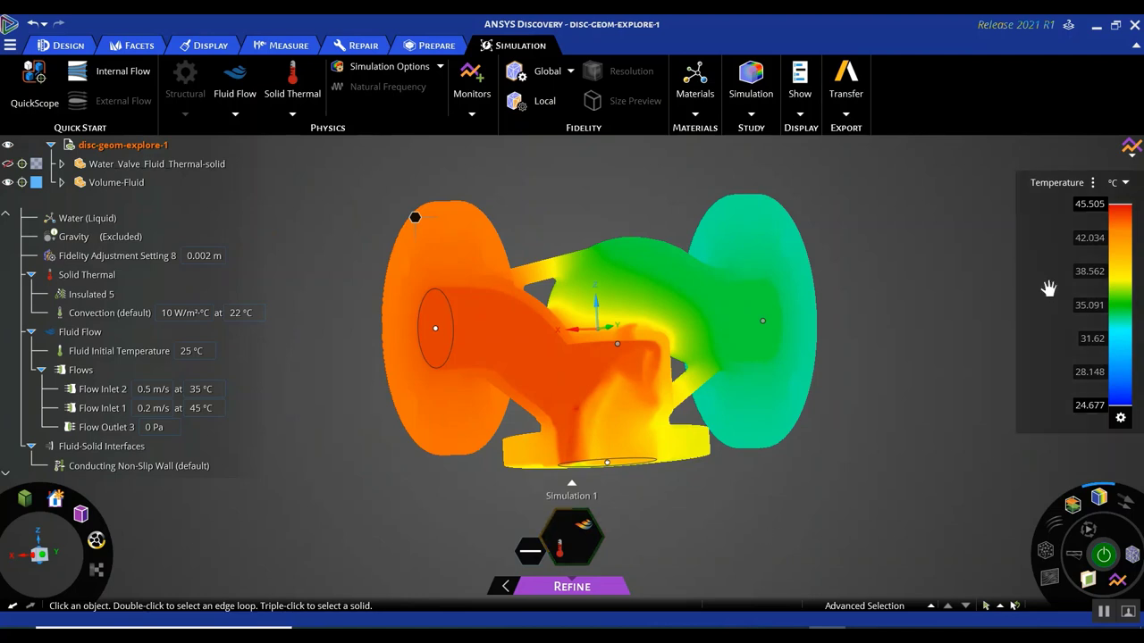
middle_click_drag(904, 435, 968, 396)
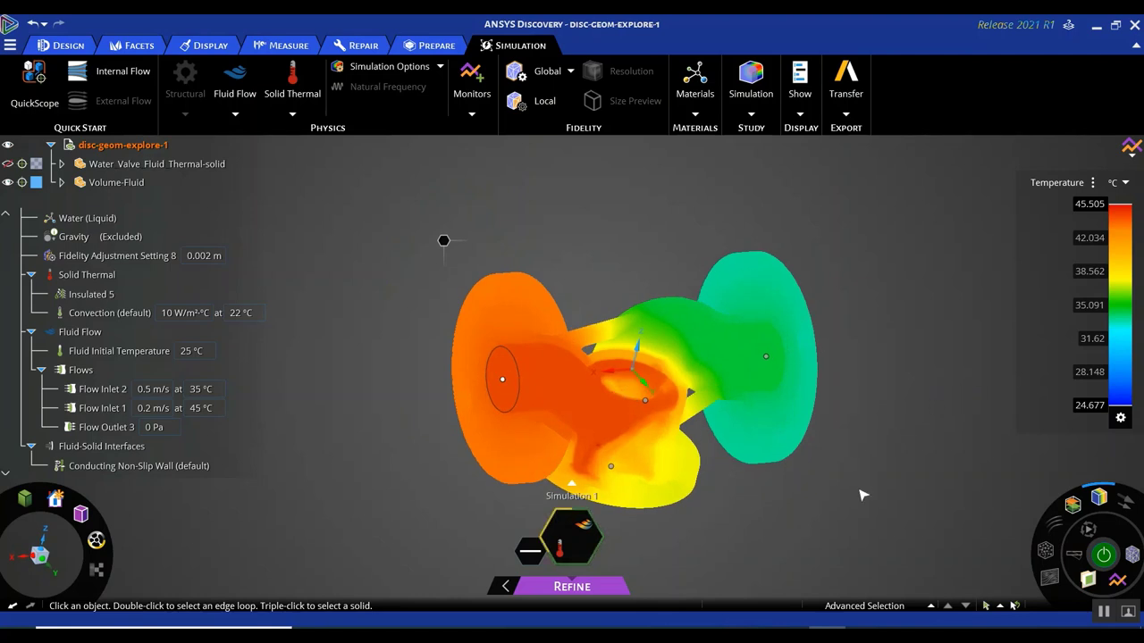
mouse_move(879, 497)
middle_mouse_down()
mouse_move(863, 492)
mouse_move(885, 480)
middle_mouse_up()
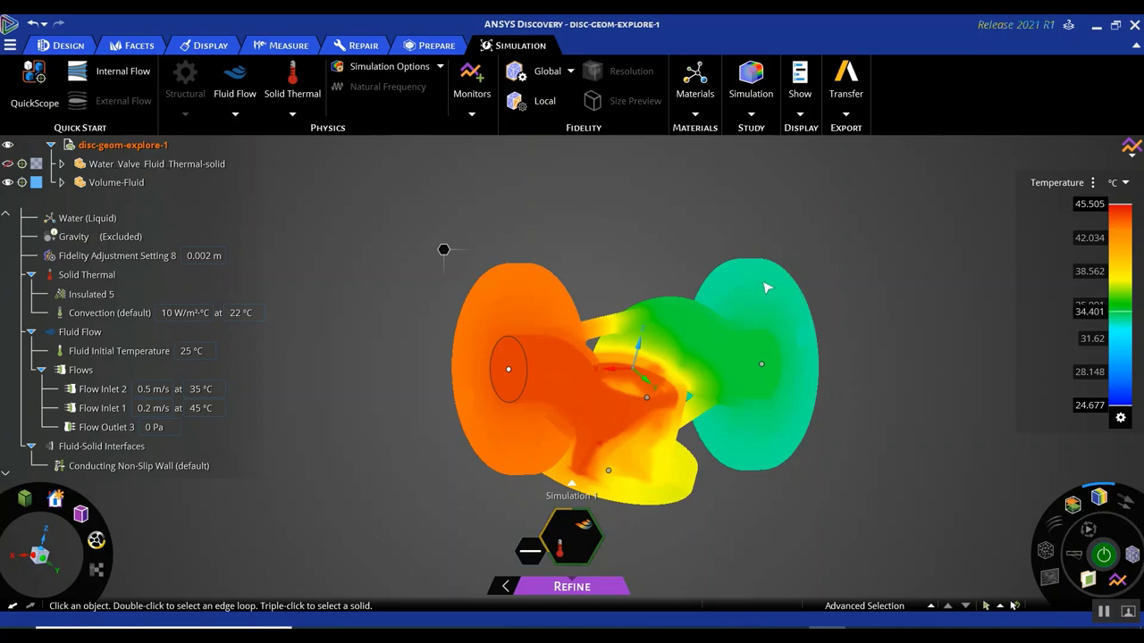
scroll(748, 292, "up", 3)
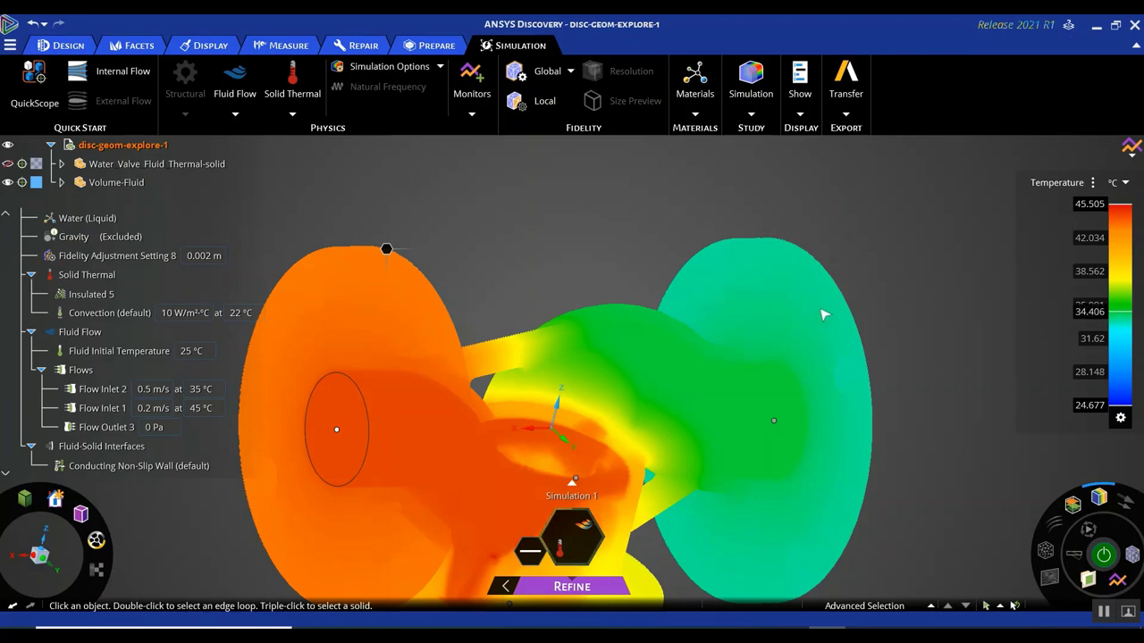
scroll(824, 314, "up", 2)
scroll(626, 406, "down", 3)
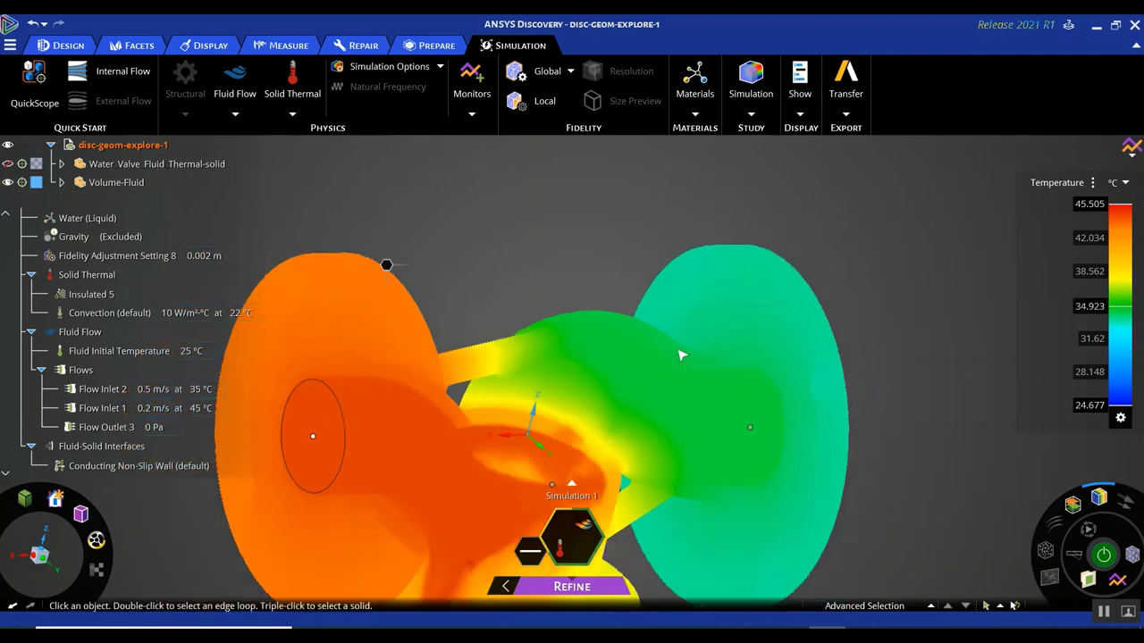
scroll(511, 444, "up", 2)
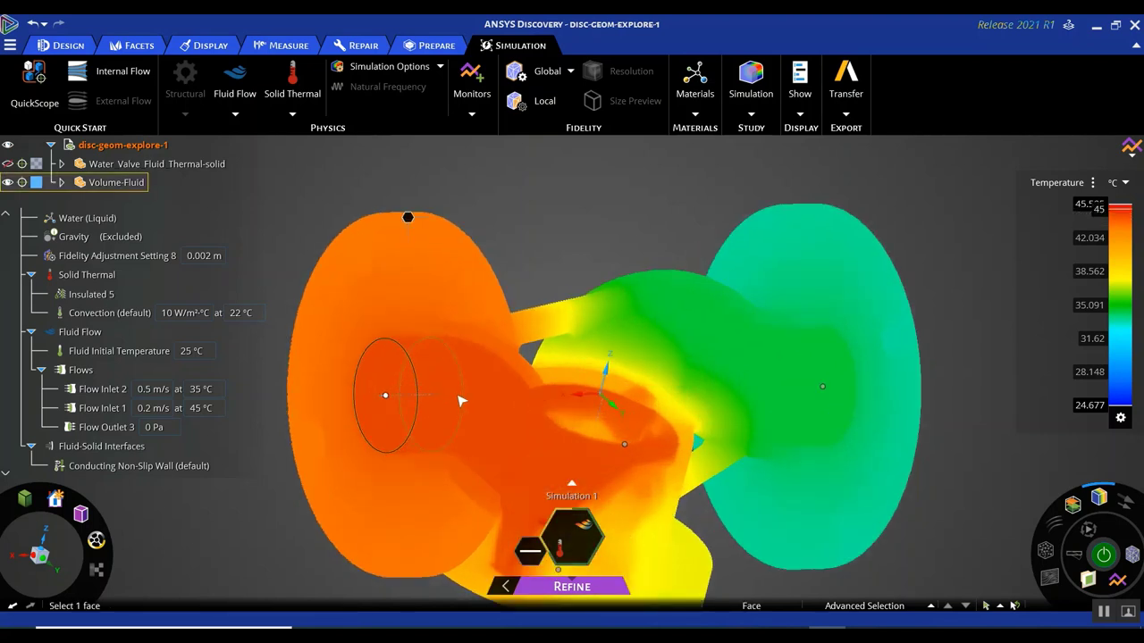
middle_click_drag(971, 337, 944, 409)
- Show the valve solid component, hide Volume-Fluid, and inspect the solid's temperature contours from several sides
left_click(9, 163)
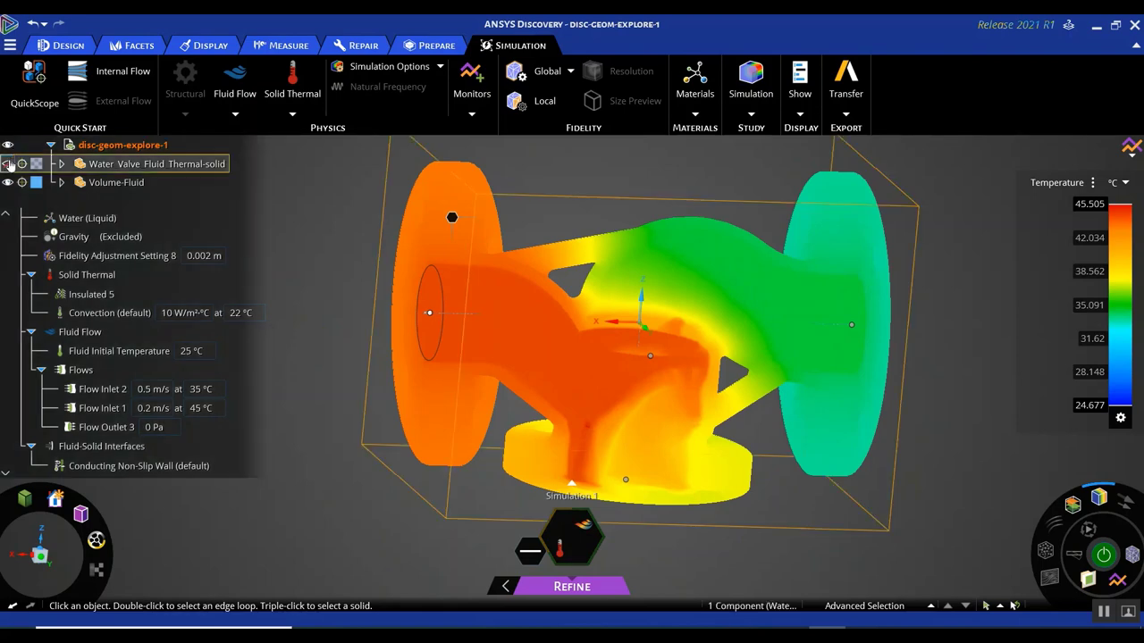
left_click(7, 182)
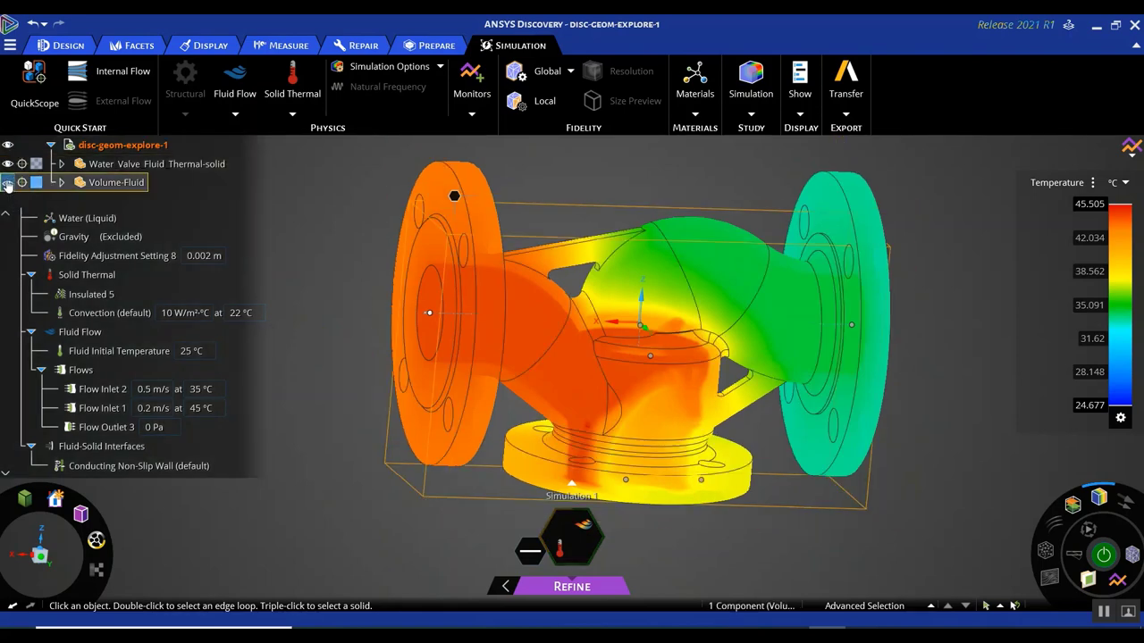
left_click(7, 183)
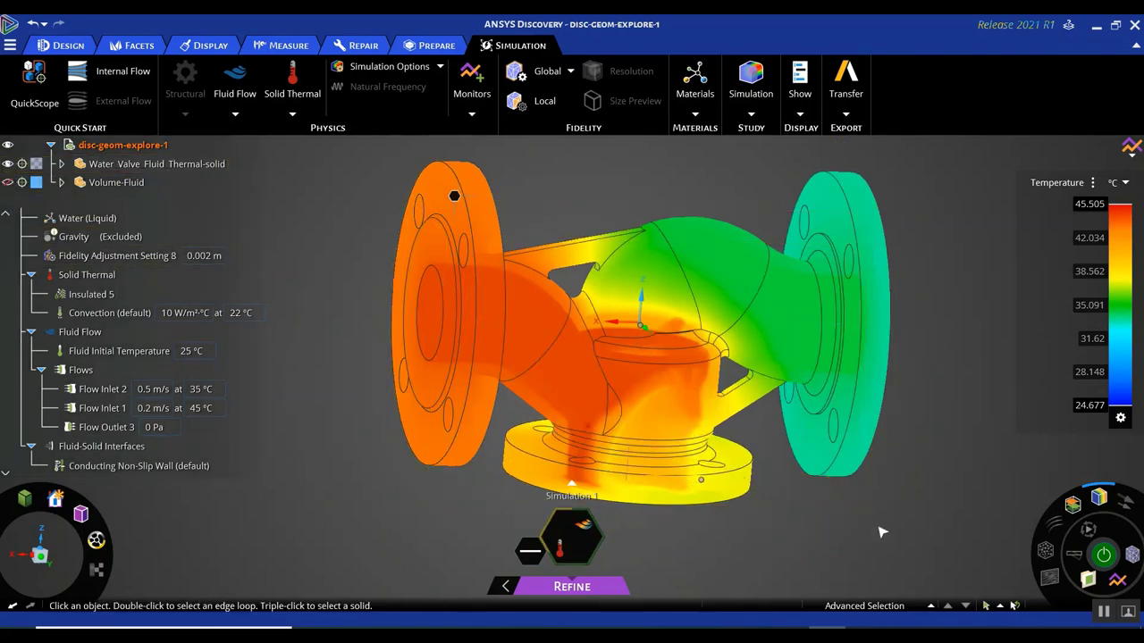
middle_click_drag(735, 544, 799, 485)
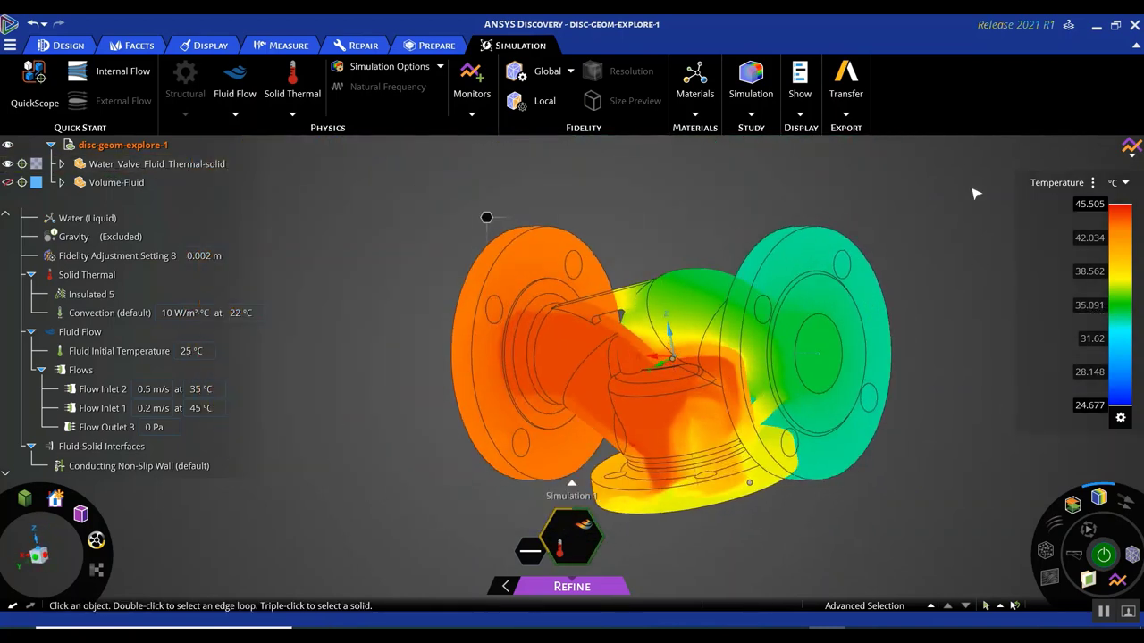
middle_click_drag(927, 426, 979, 443)
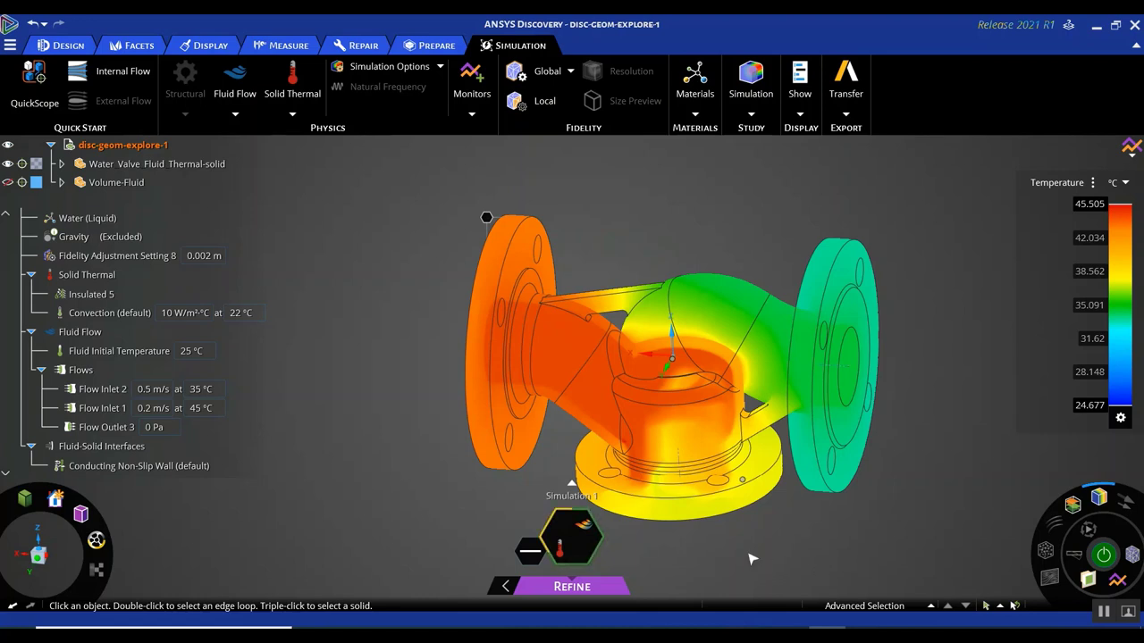
middle_click_drag(751, 559, 884, 544)
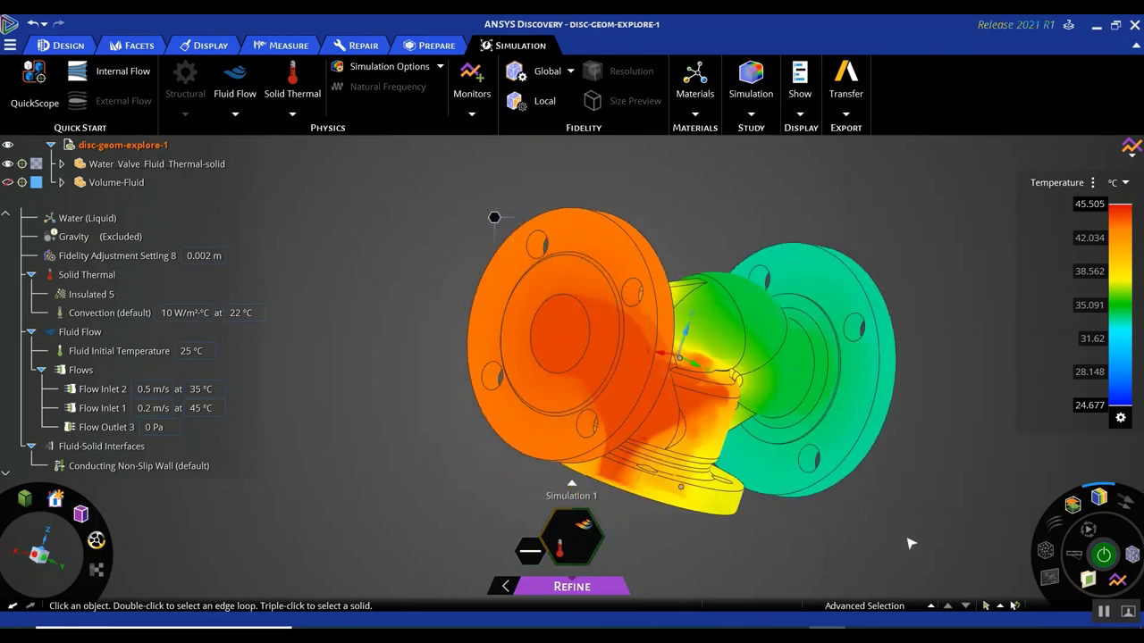
key("h")
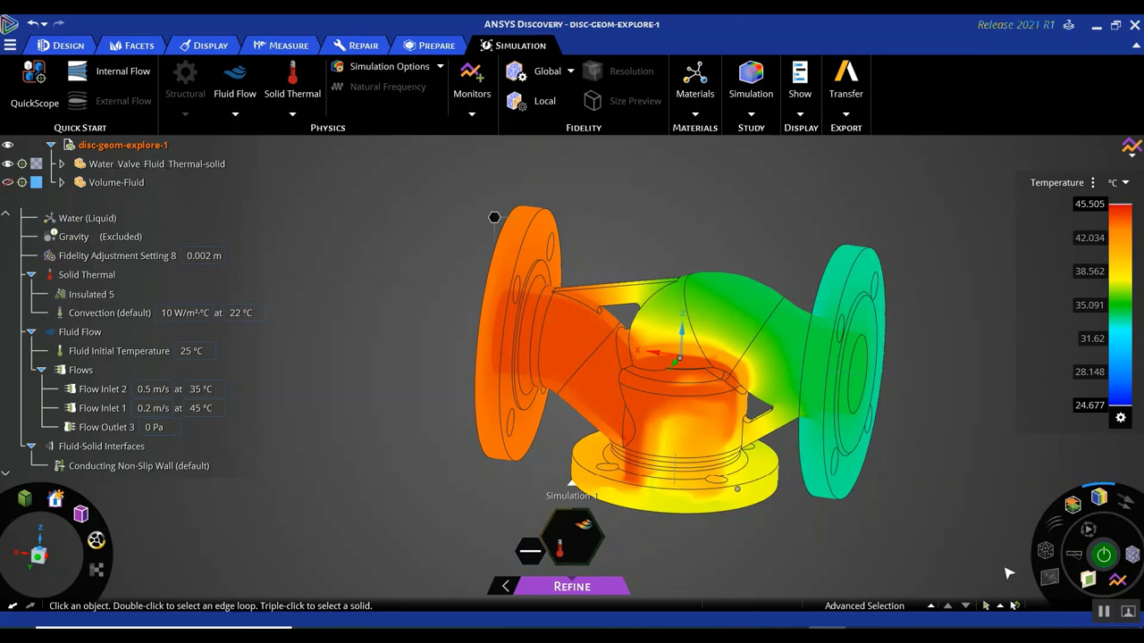
- Switch the displayed result to Velocity and view the flow field inside the valve
left_click(1059, 183)
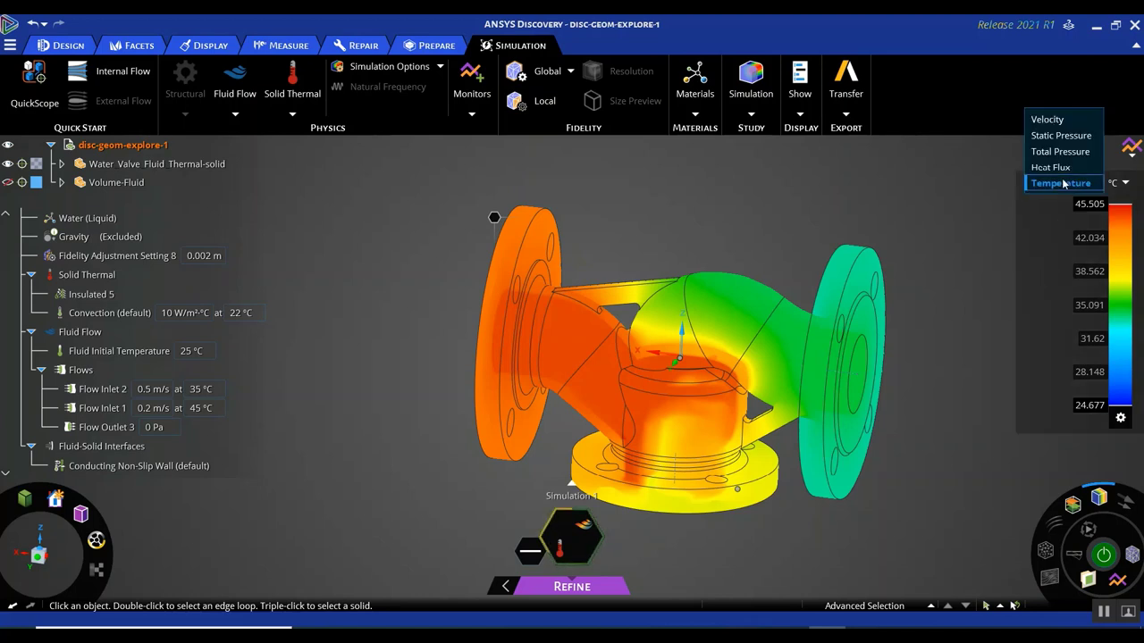
left_click(1042, 120)
scroll(965, 484, "up", 2)
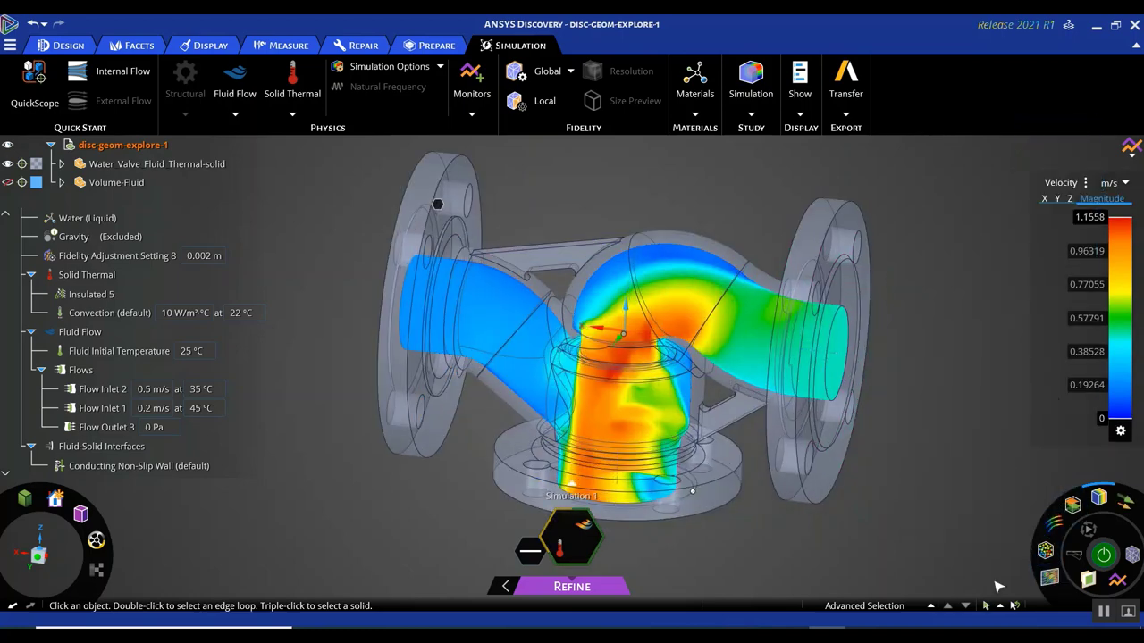
middle_click_drag(963, 499, 914, 425)
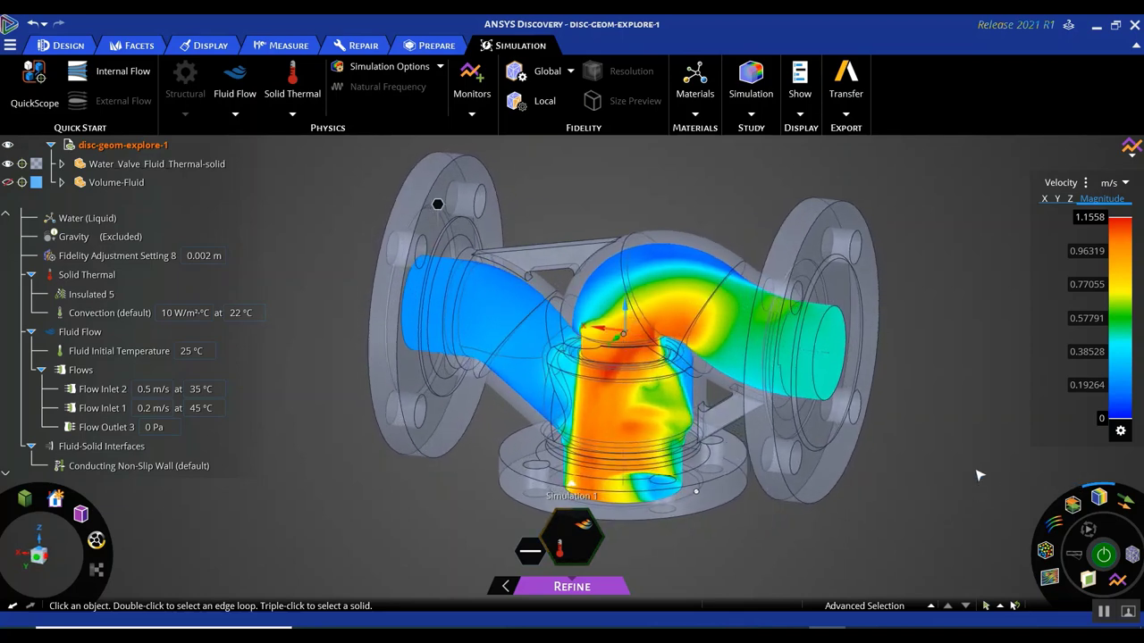
- Display the velocity result as vectors and set the number of automatic iso-surface values to 3
middle_click_drag(688, 563, 737, 585)
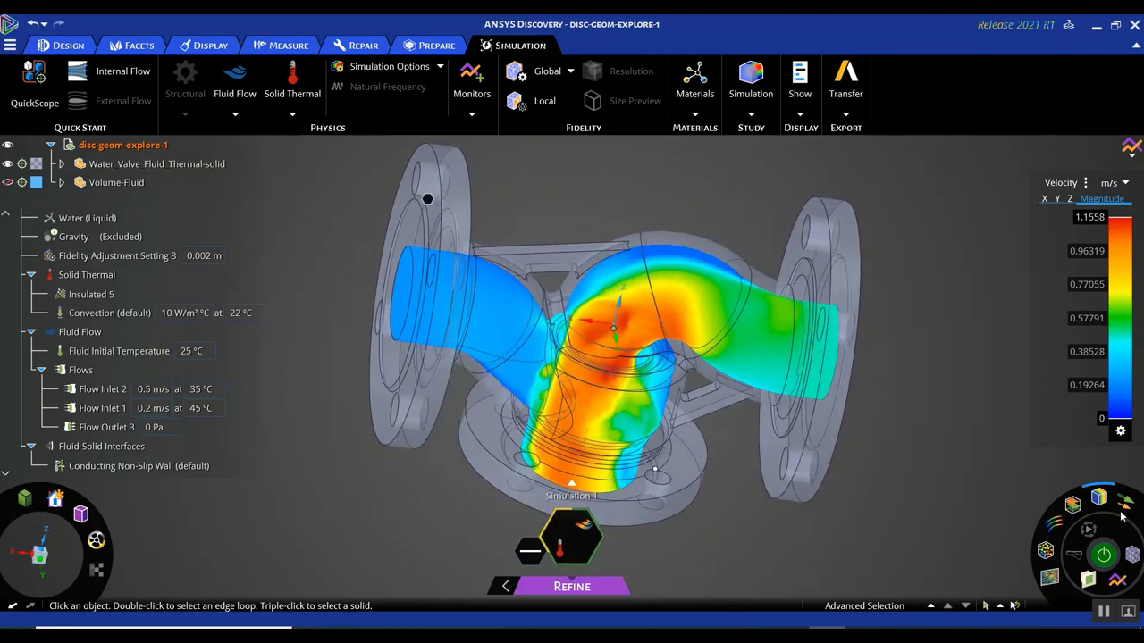
mouse_move(1125, 503)
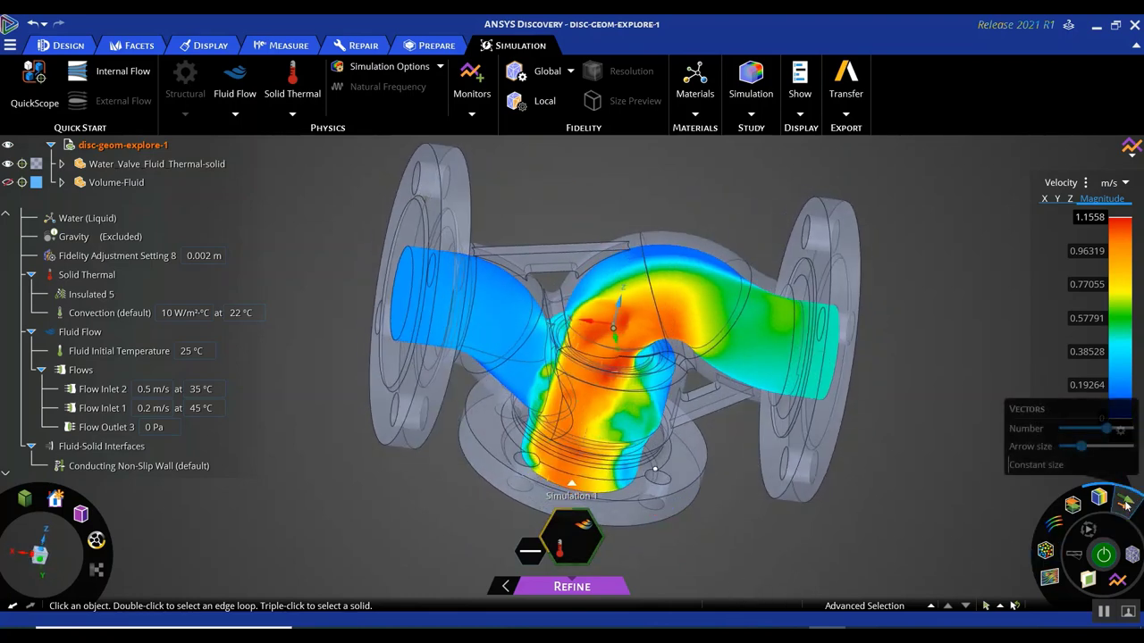
left_click(1125, 503)
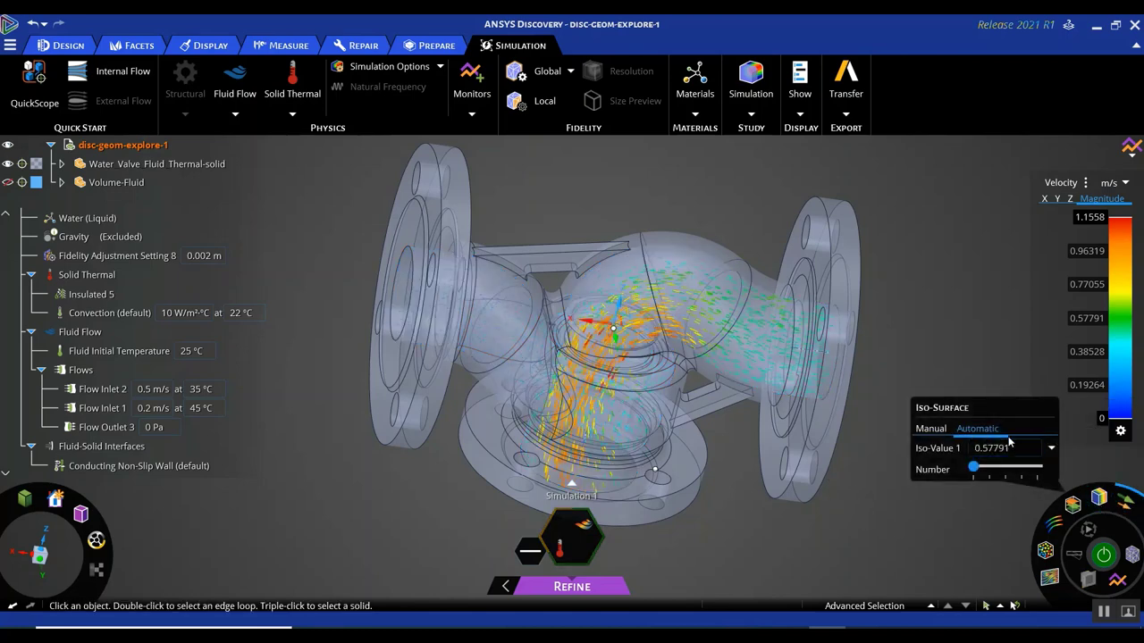
left_click_drag(975, 468, 1005, 478)
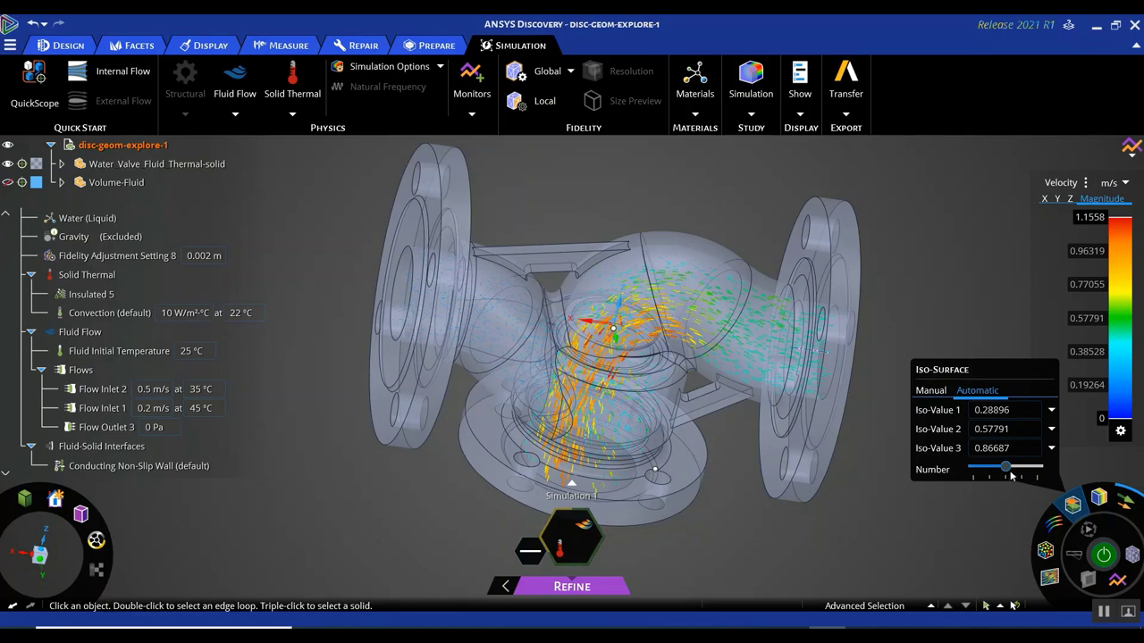
- Increase the number and arrow size of the velocity vectors and view the flow inside the valve up close
mouse_move(1127, 504)
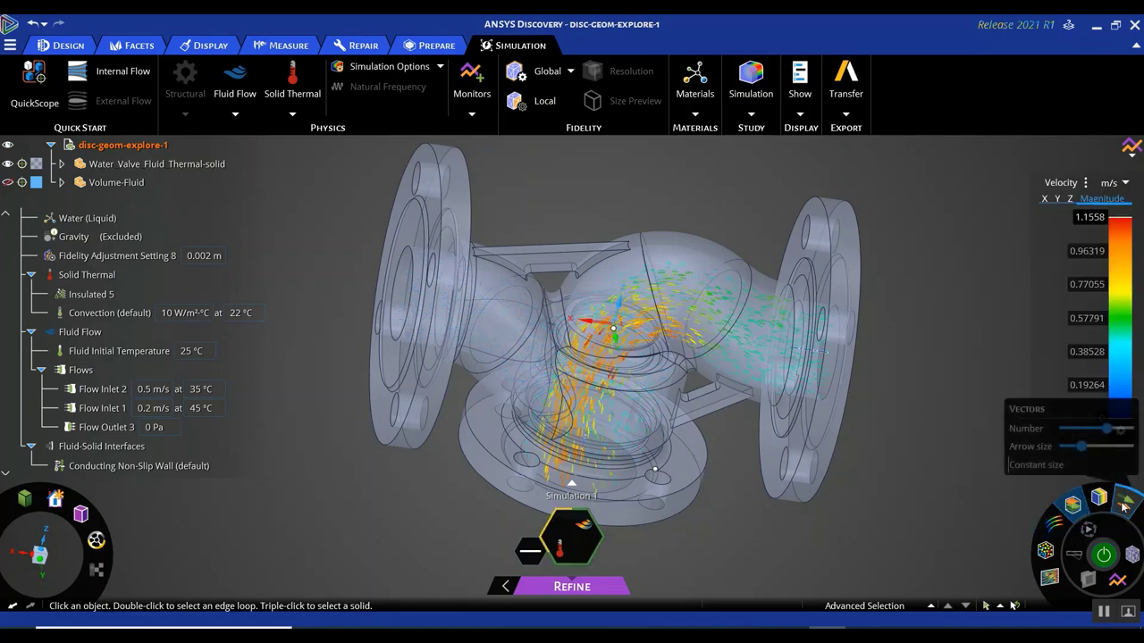
left_click_drag(1082, 446, 1122, 433)
middle_click_drag(869, 550, 895, 488)
scroll(898, 489, "up", 2)
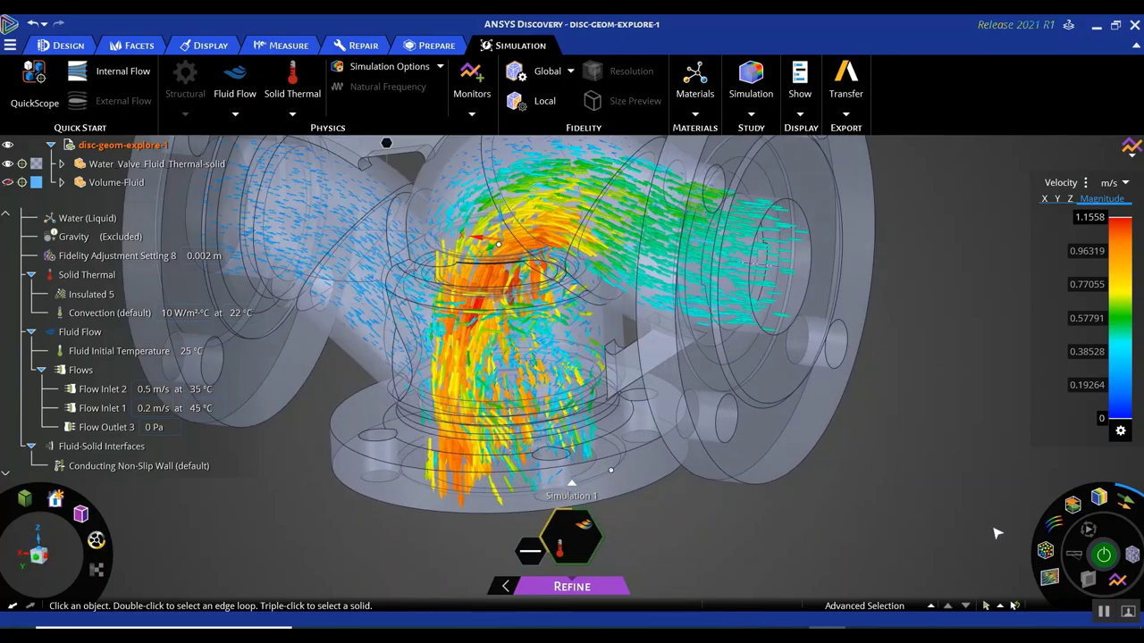
- Replace the velocity vectors with particles, increase the particle size, and view the moving flow through the valve from several angles
left_click(1046, 551)
scroll(840, 540, "down", 2)
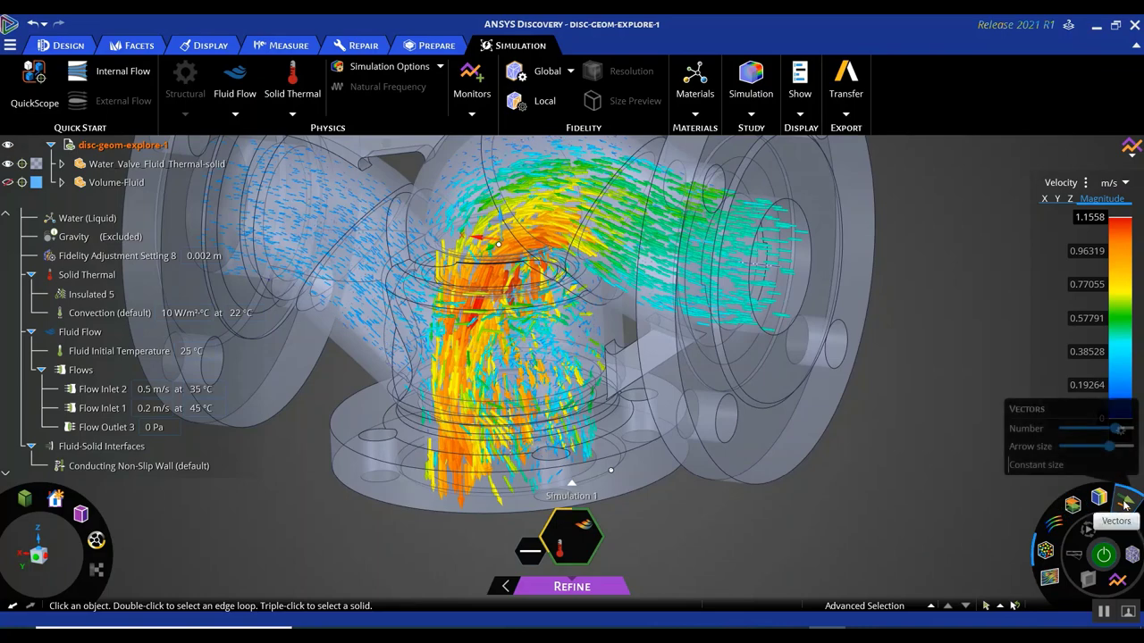
left_click(1099, 499)
scroll(832, 506, "up", 2)
left_click(1046, 552)
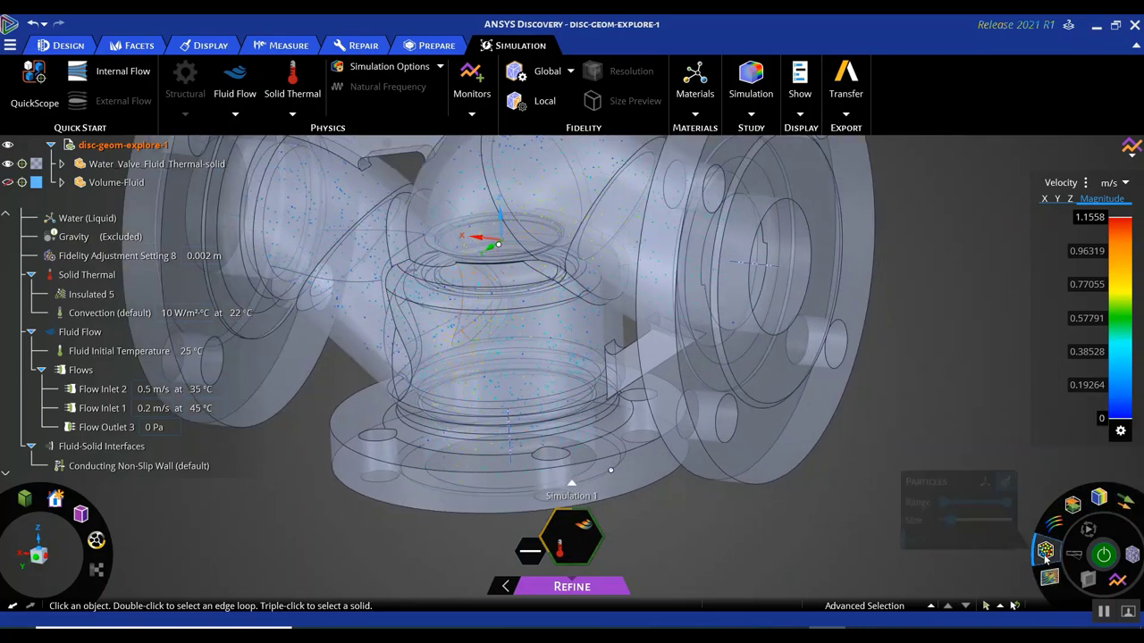
left_click_drag(953, 522, 983, 521)
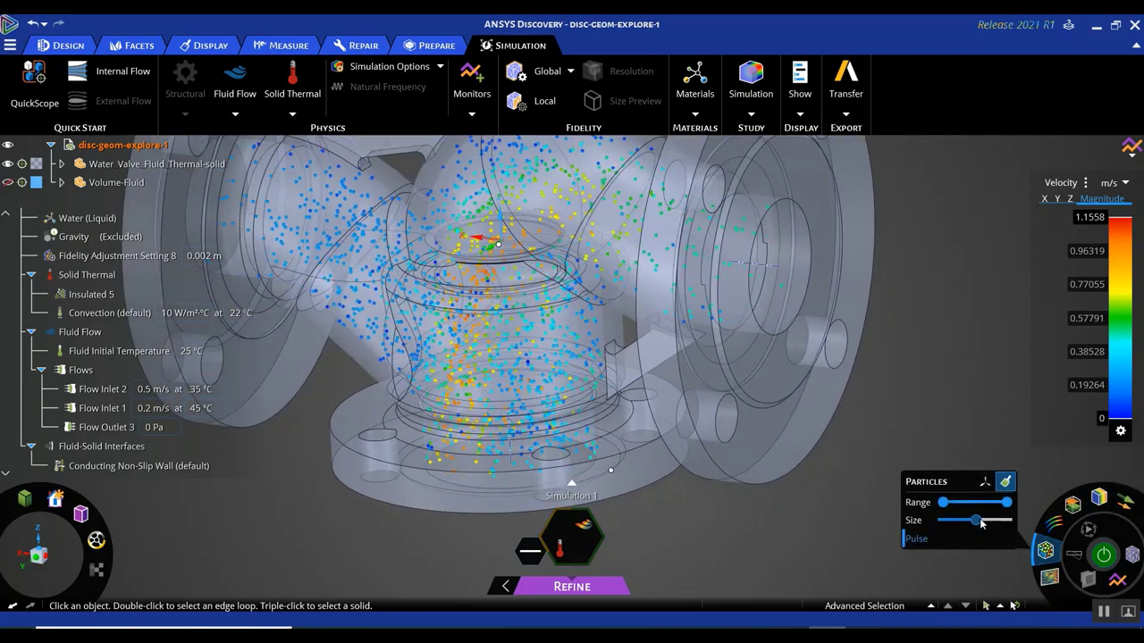
scroll(823, 539, "down", 2)
scroll(825, 541, "up", 2)
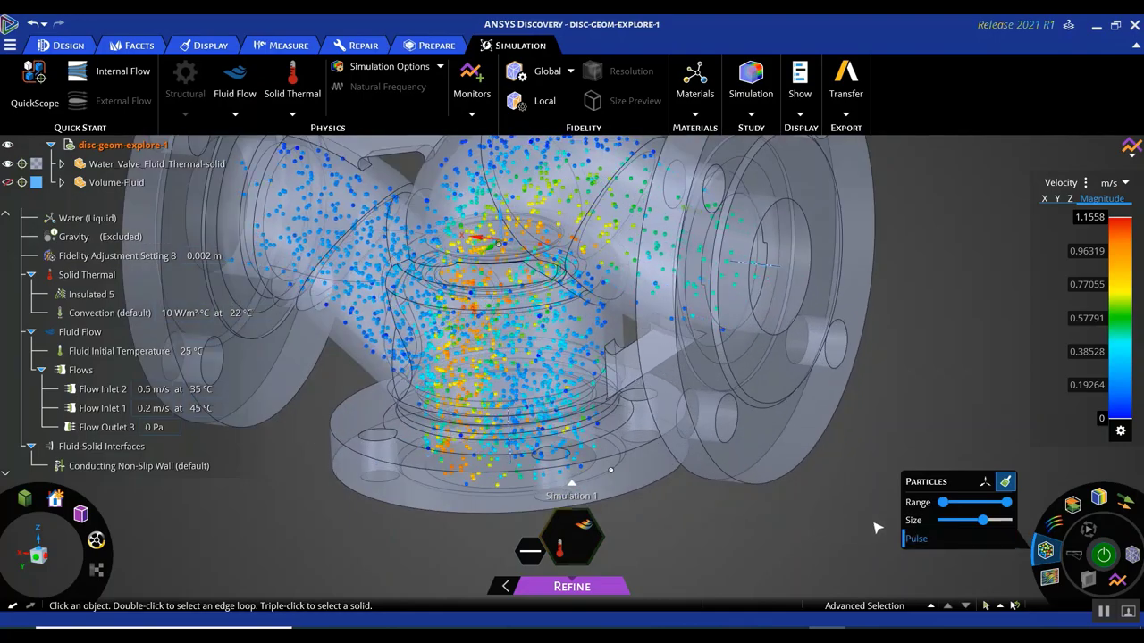
mouse_move(825, 542)
middle_mouse_down()
mouse_move(782, 543)
mouse_move(847, 542)
middle_mouse_up()
scroll(782, 543, "down", 2)
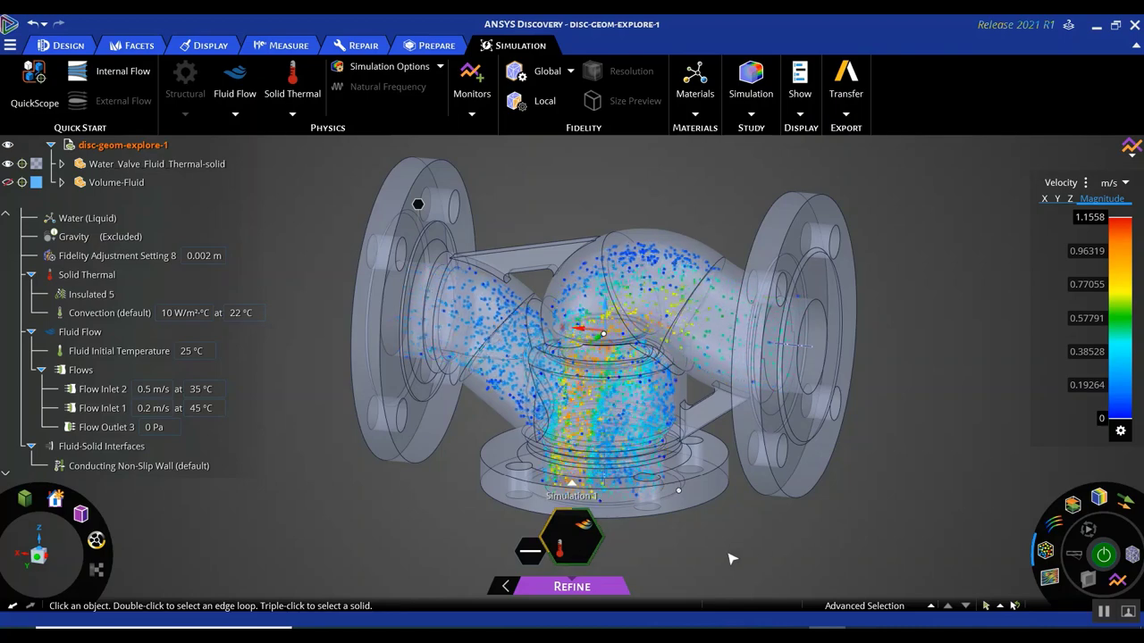
middle_click_drag(729, 558, 759, 562)
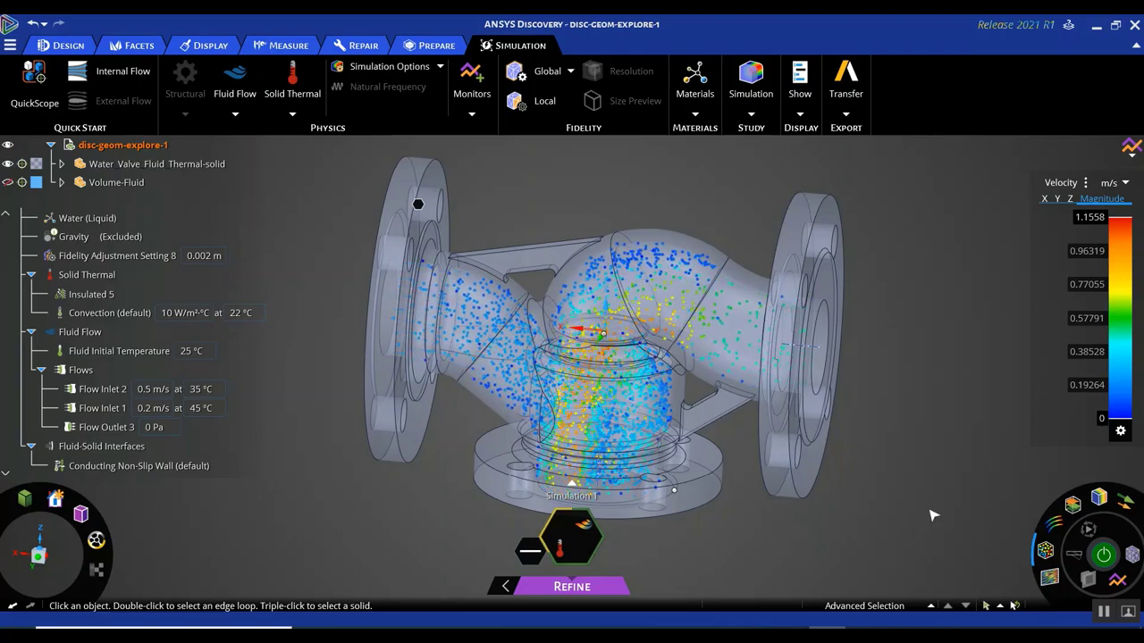
mouse_move(932, 516)
middle_mouse_down()
mouse_move(682, 441)
mouse_move(673, 514)
mouse_move(910, 516)
middle_mouse_up()
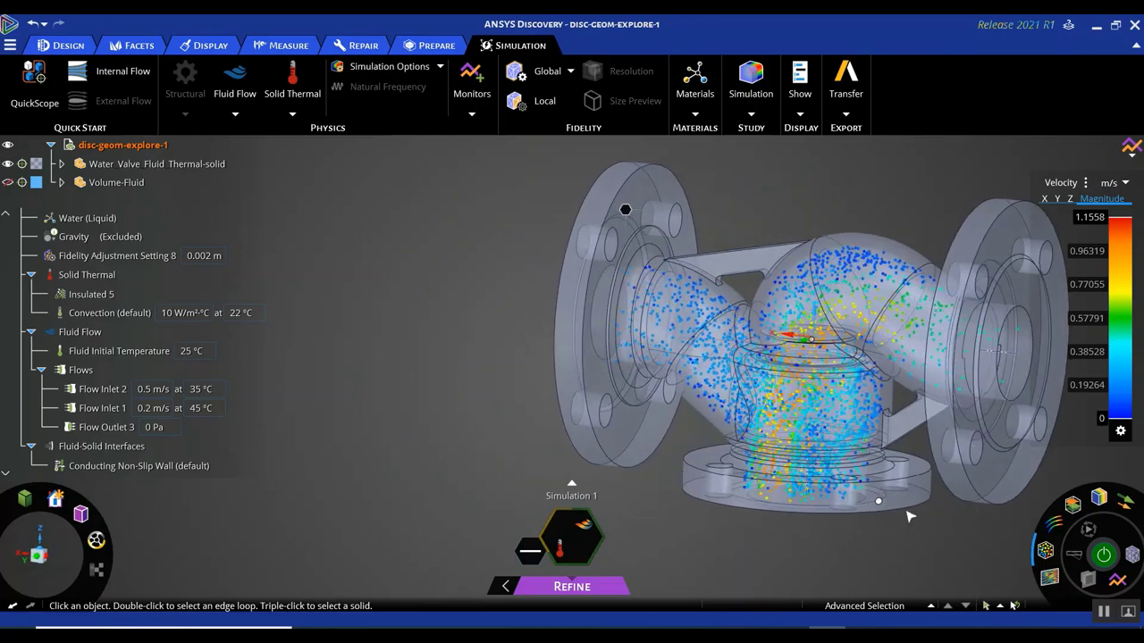
- Switch the displayed result to Temperature and view the contours on the valve solid
left_click(1061, 182)
left_click(1071, 248)
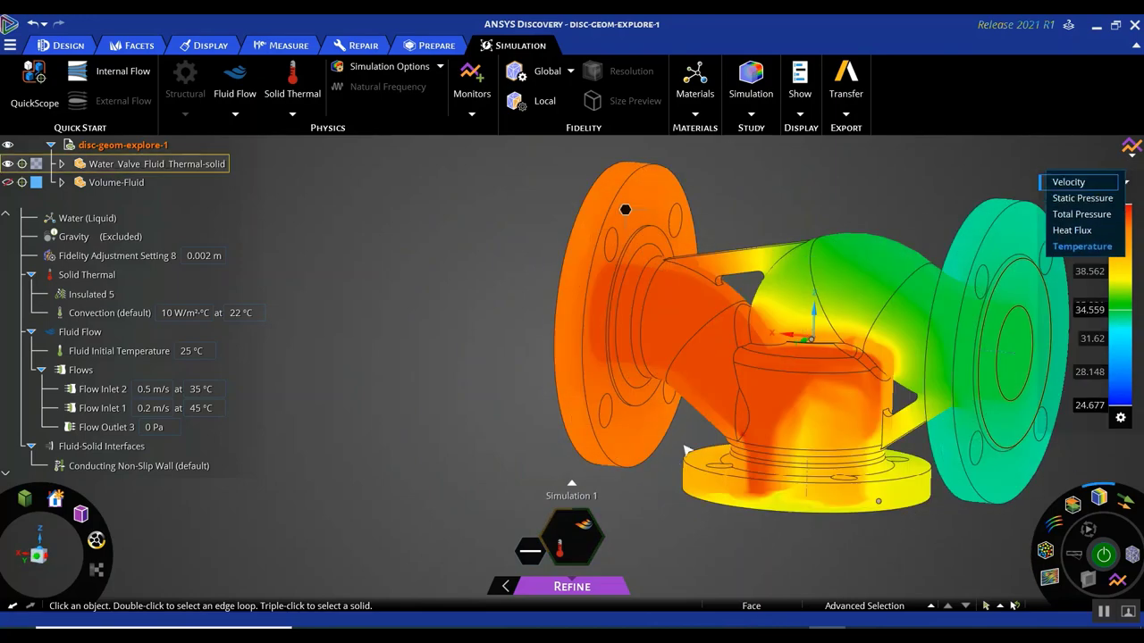
scroll(537, 438, "down", 3)
scroll(548, 449, "up", 3)
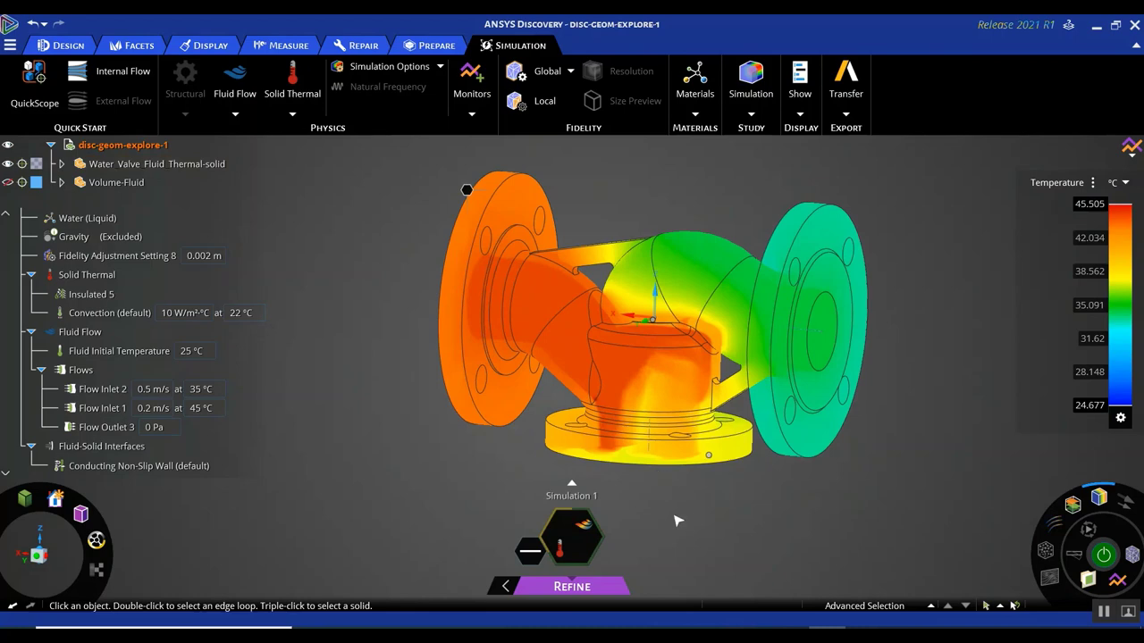
middle_click_drag(746, 511, 658, 533)
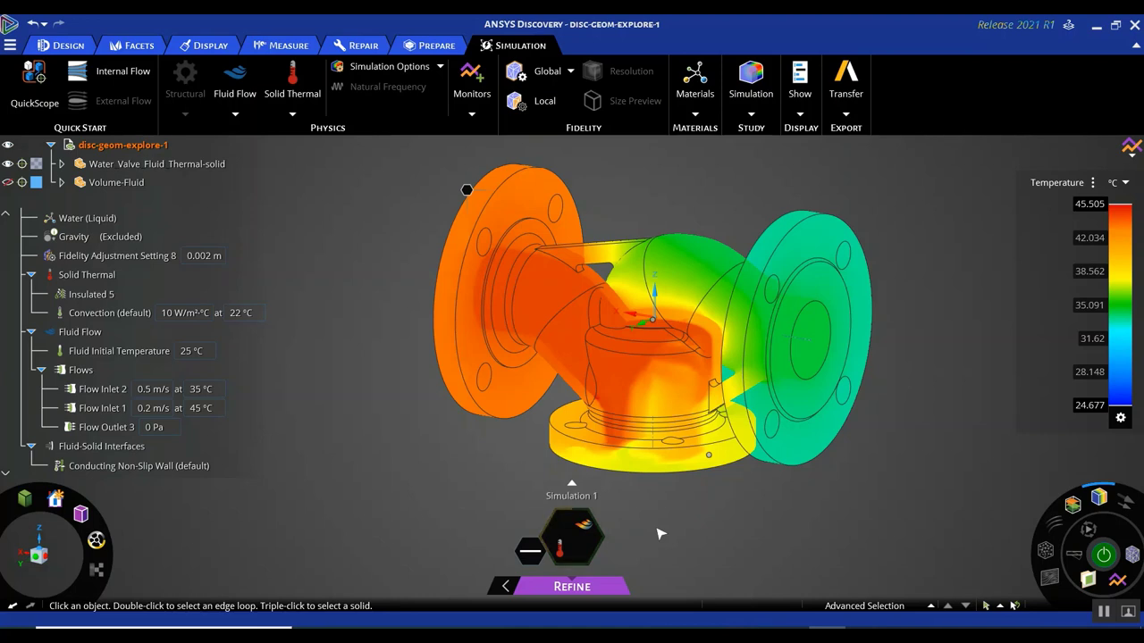
scroll(658, 534, "down", 3)
- Enable the modeling method and convergence settings in the additional fluid flow options for Refine, and choose Laminar as the modeling method
left_click(377, 68)
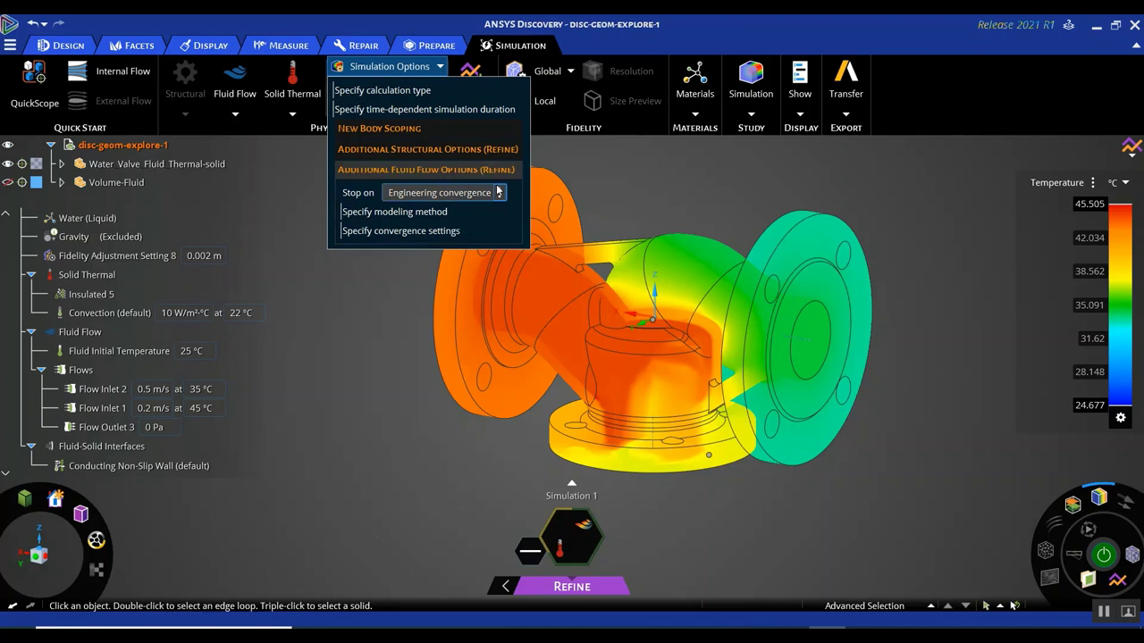
left_click(427, 214)
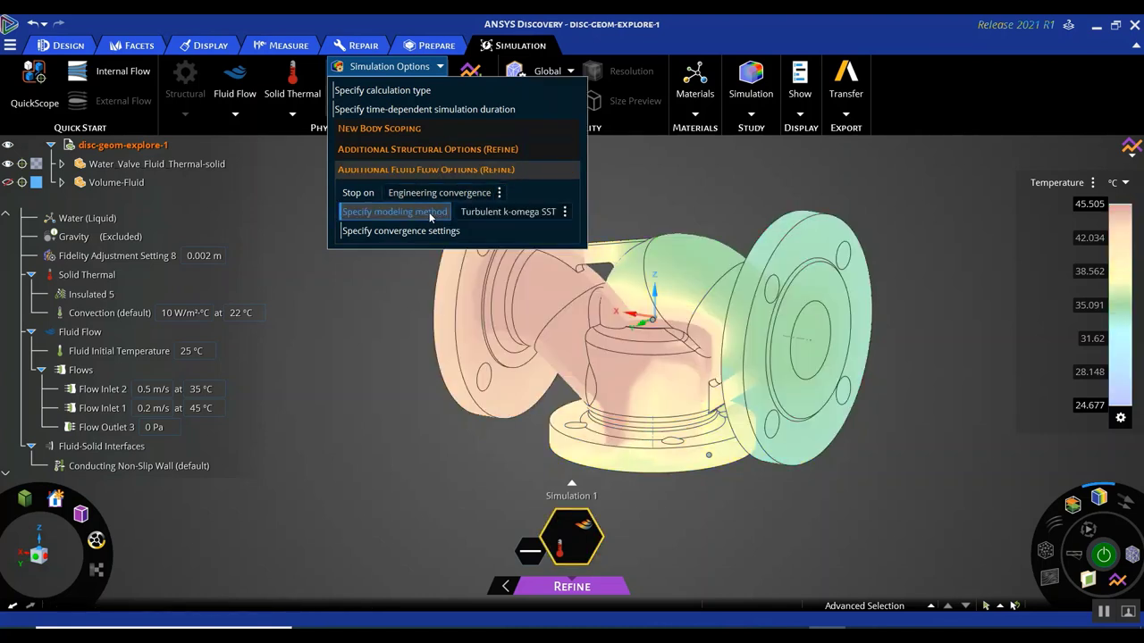
left_click(480, 215)
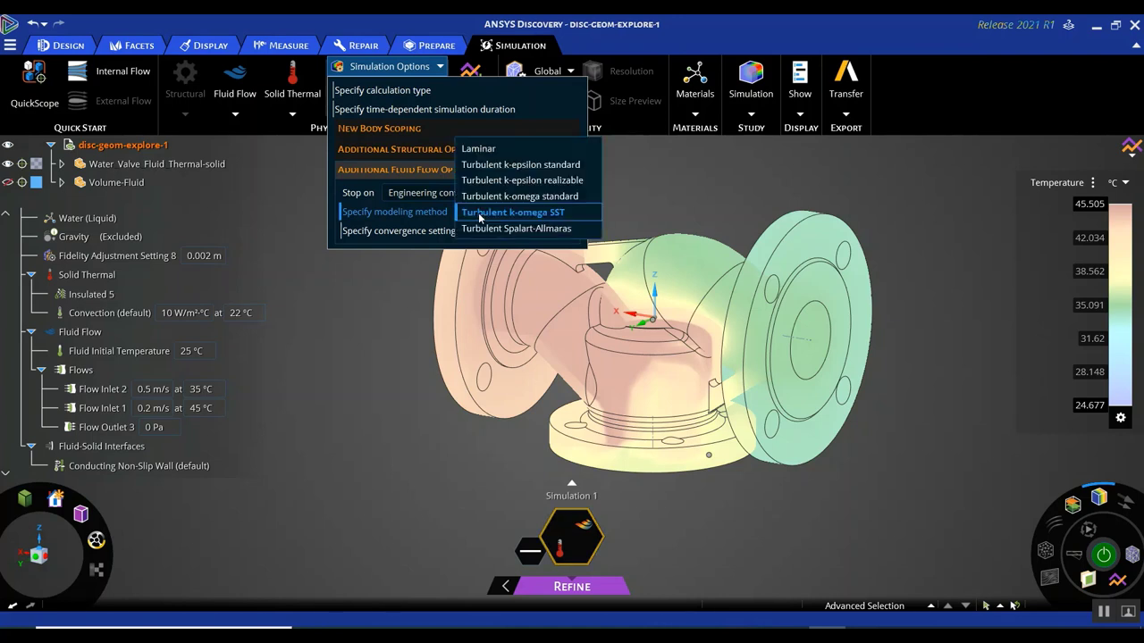
left_click(413, 232)
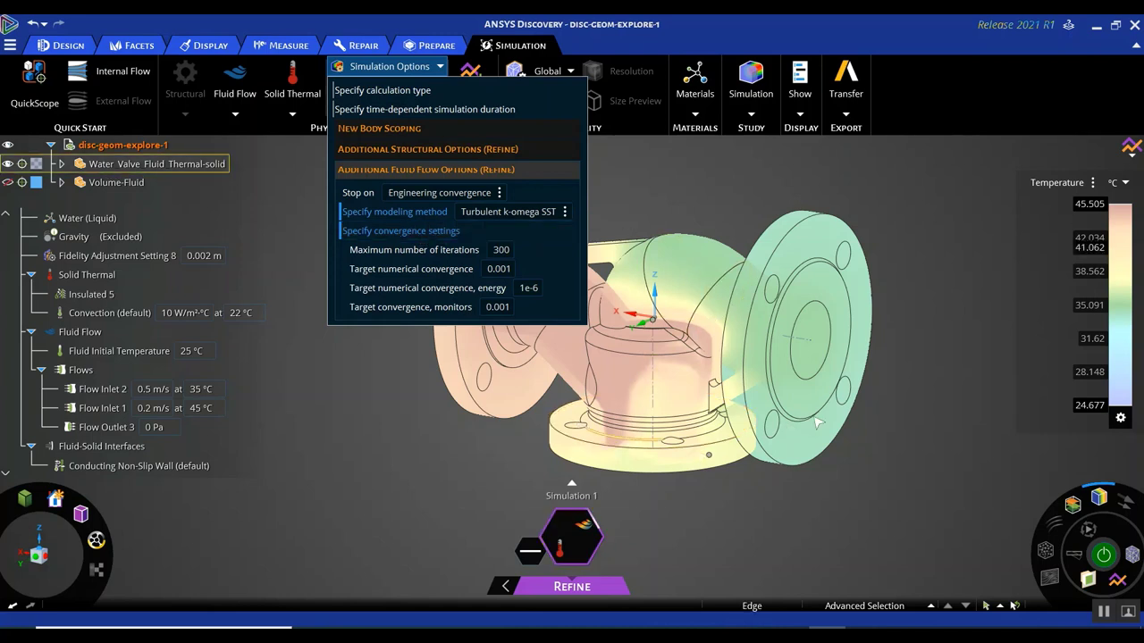
middle_click_drag(815, 423, 672, 440)
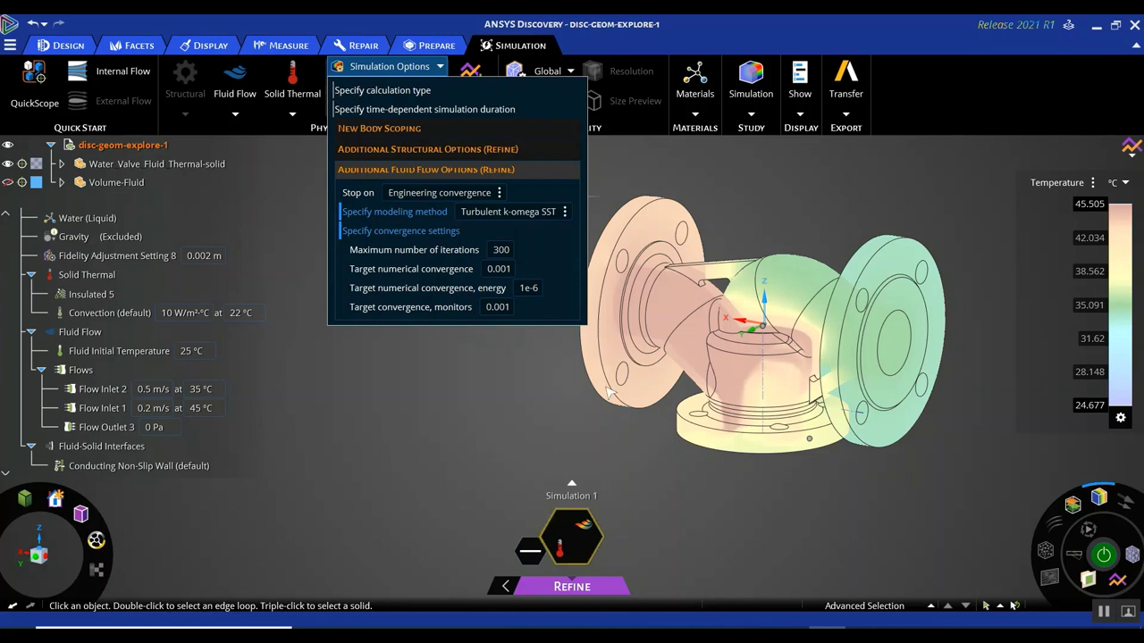
left_click(534, 221)
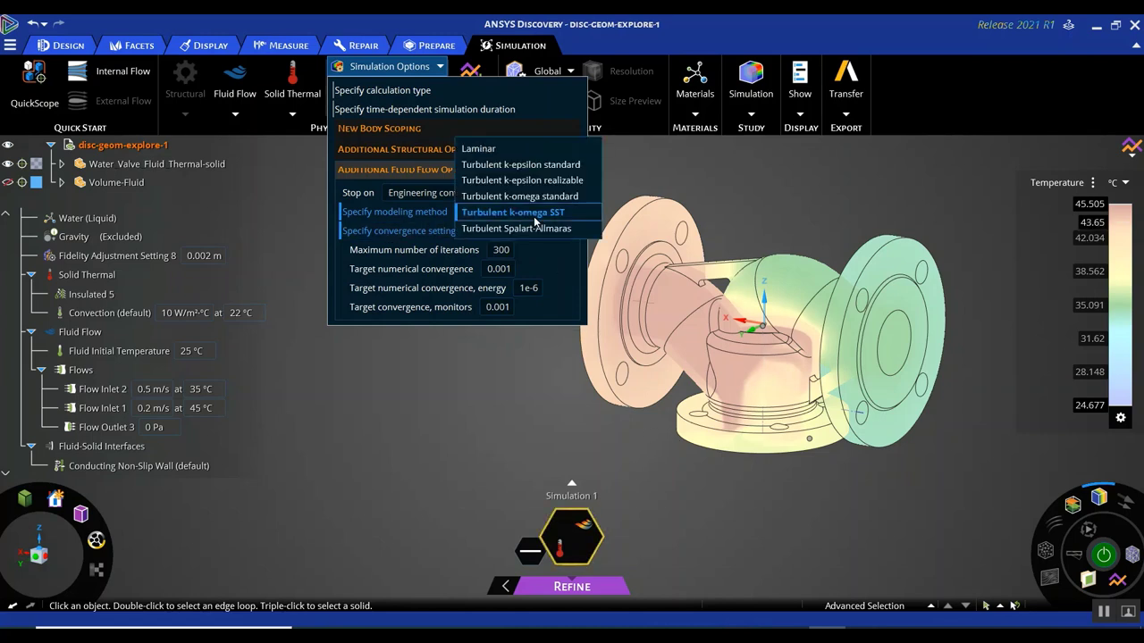
left_click(514, 149)
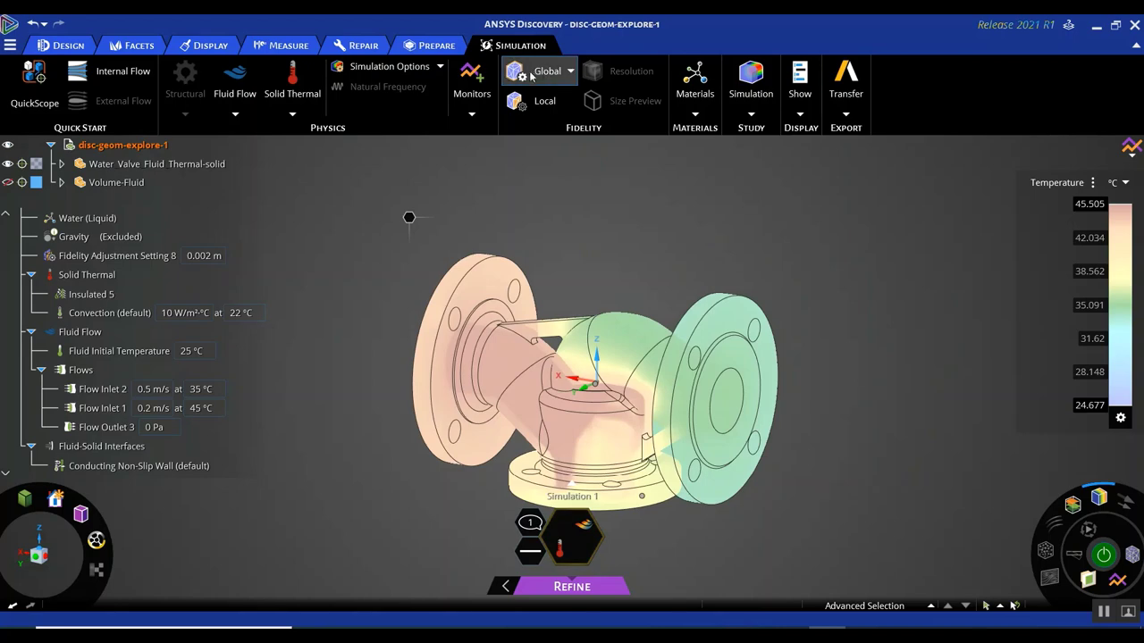
- Start a new monitor with Static Pressure as its variable and select the solid's bore face at Flow Inlet 1
left_click(478, 106)
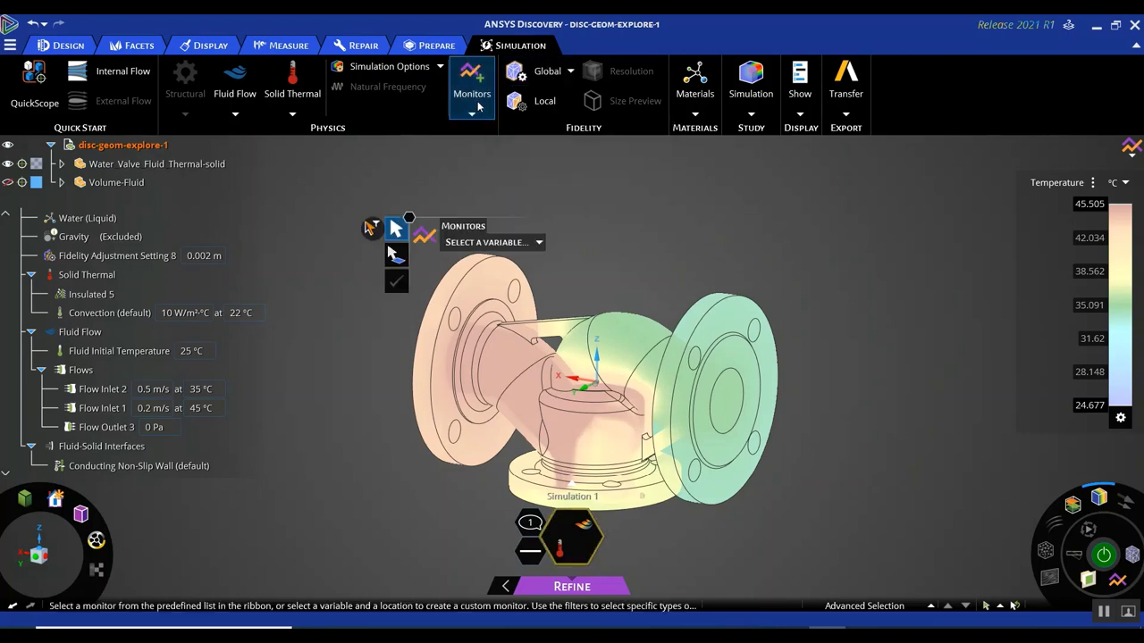
middle_click_drag(831, 428, 787, 477)
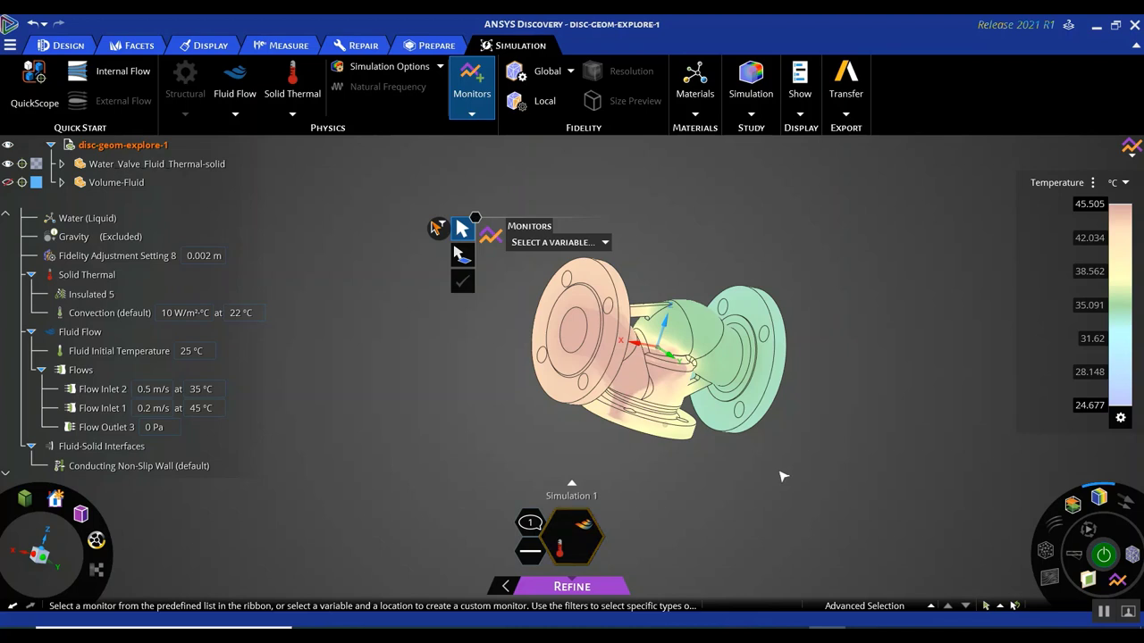
middle_click_drag(751, 487, 733, 458)
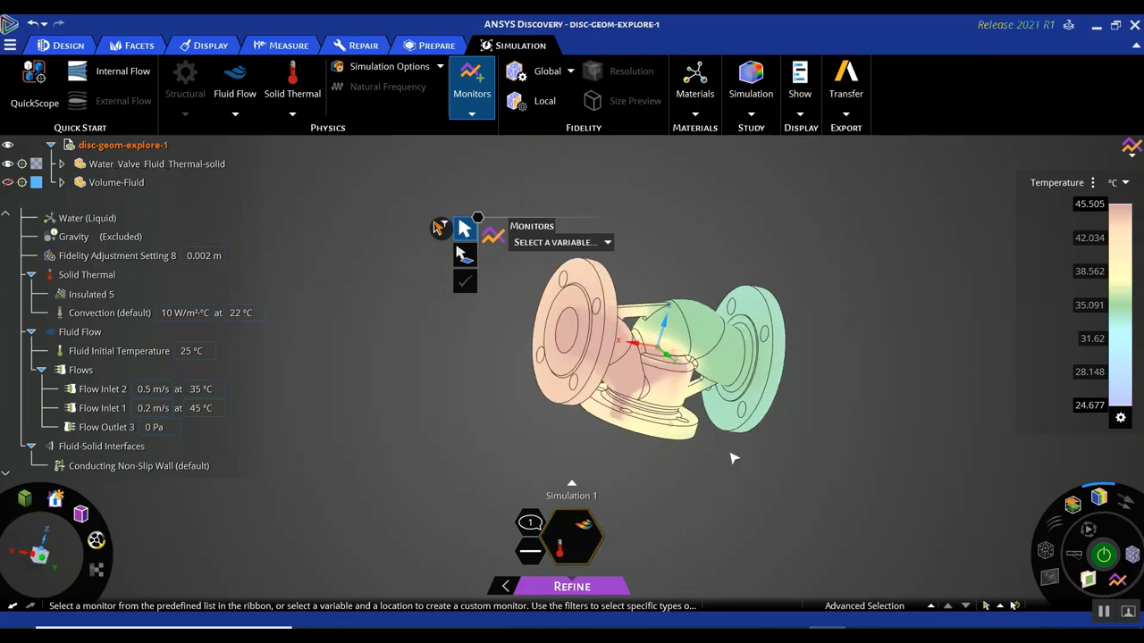
left_click(572, 246)
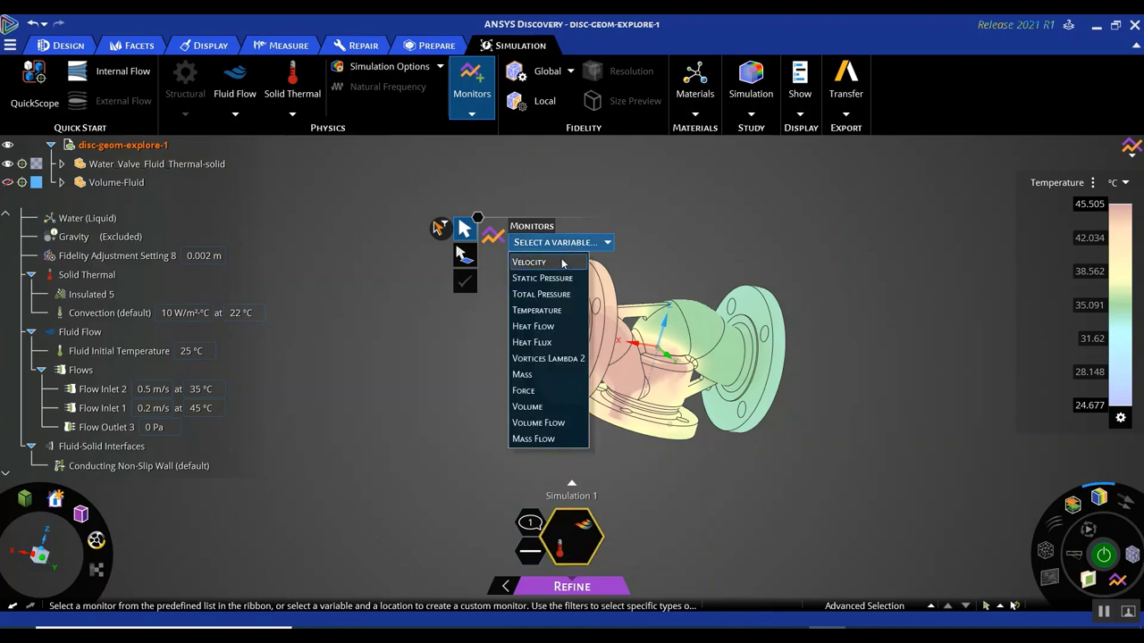
left_click(560, 278)
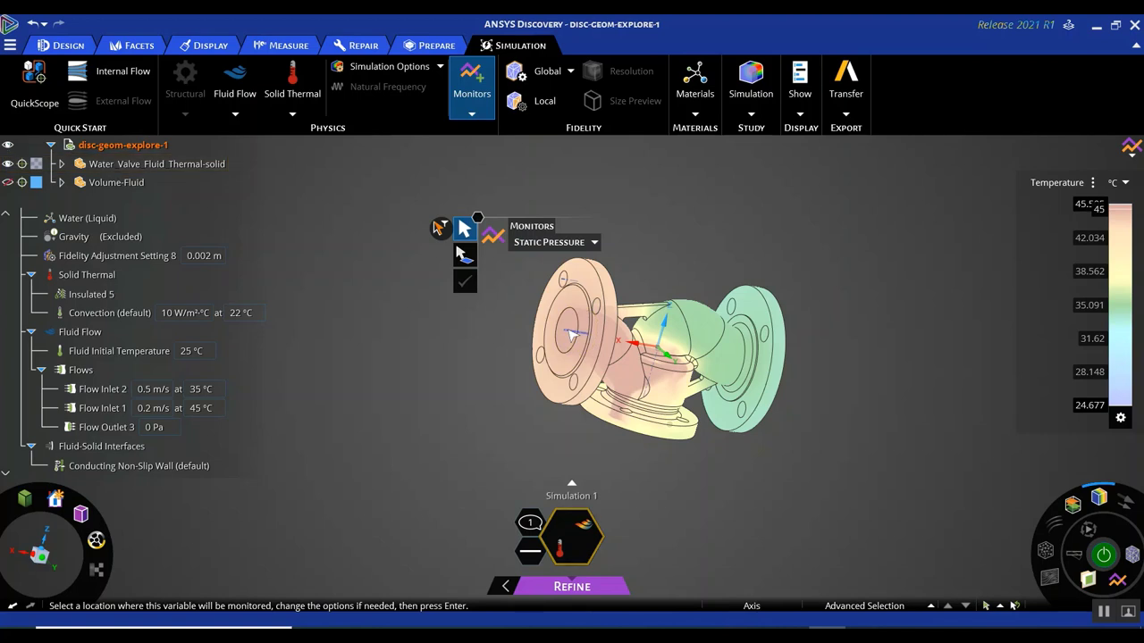
left_click(570, 338)
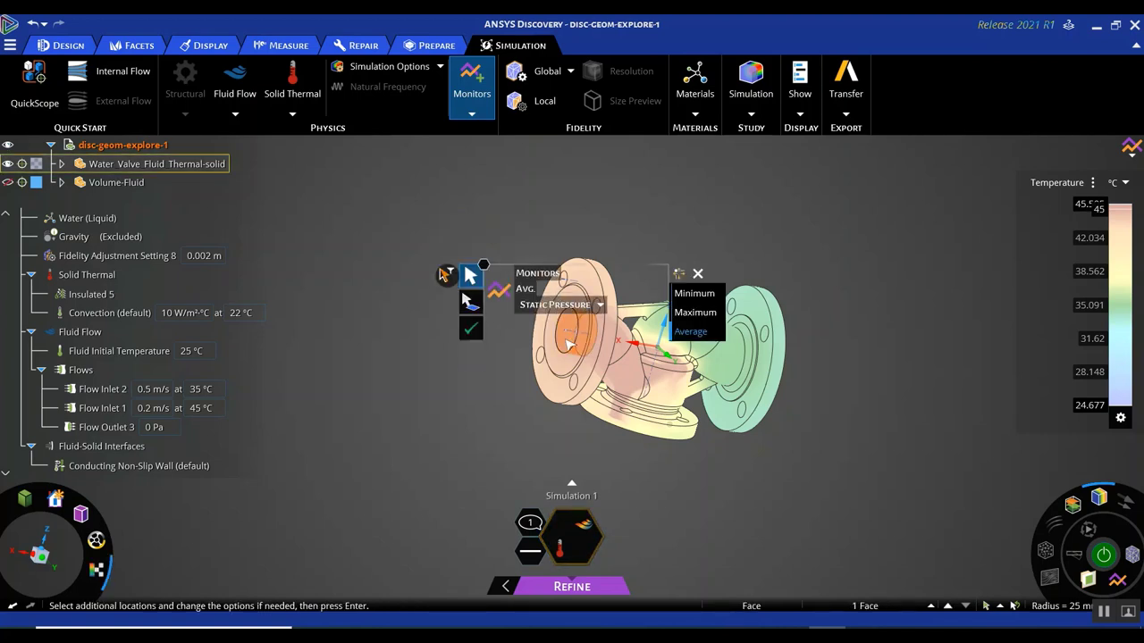
- Show Volume-Fluid, hide the valve solid, and create the average static pressure monitor on the fluid face at Flow Inlet 1
scroll(570, 344, "up", 5)
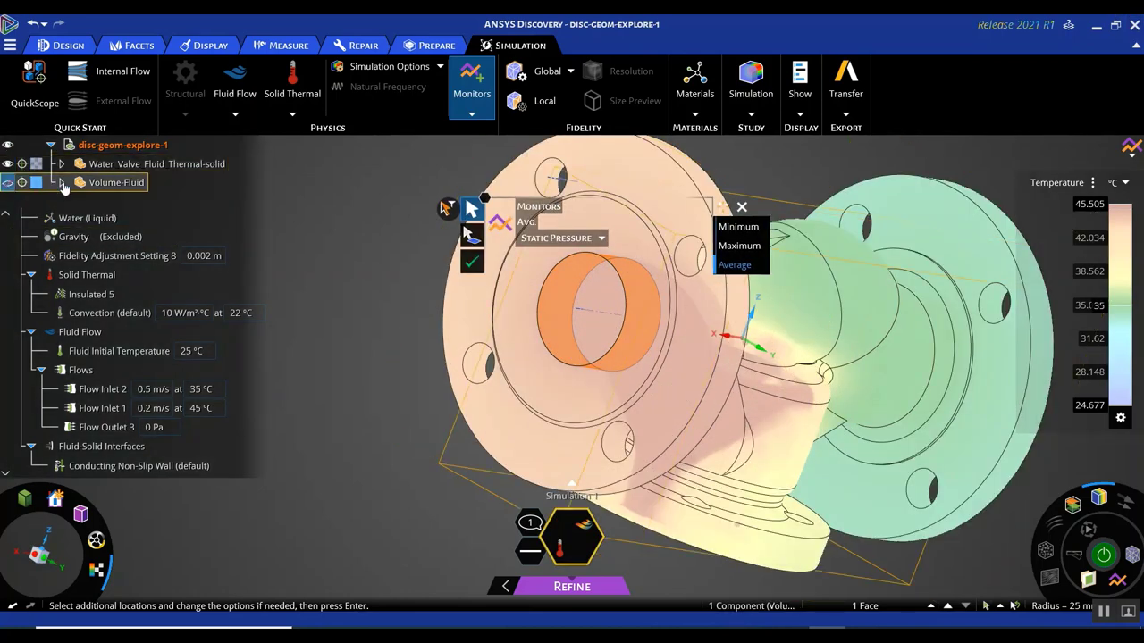
left_click(7, 164)
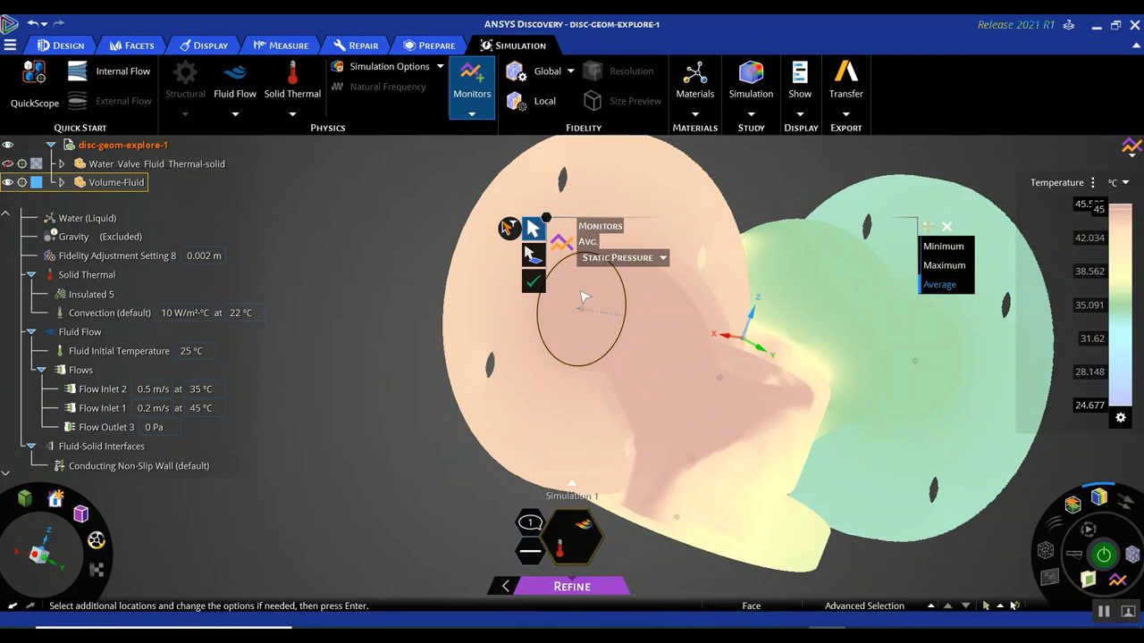
left_click(582, 297)
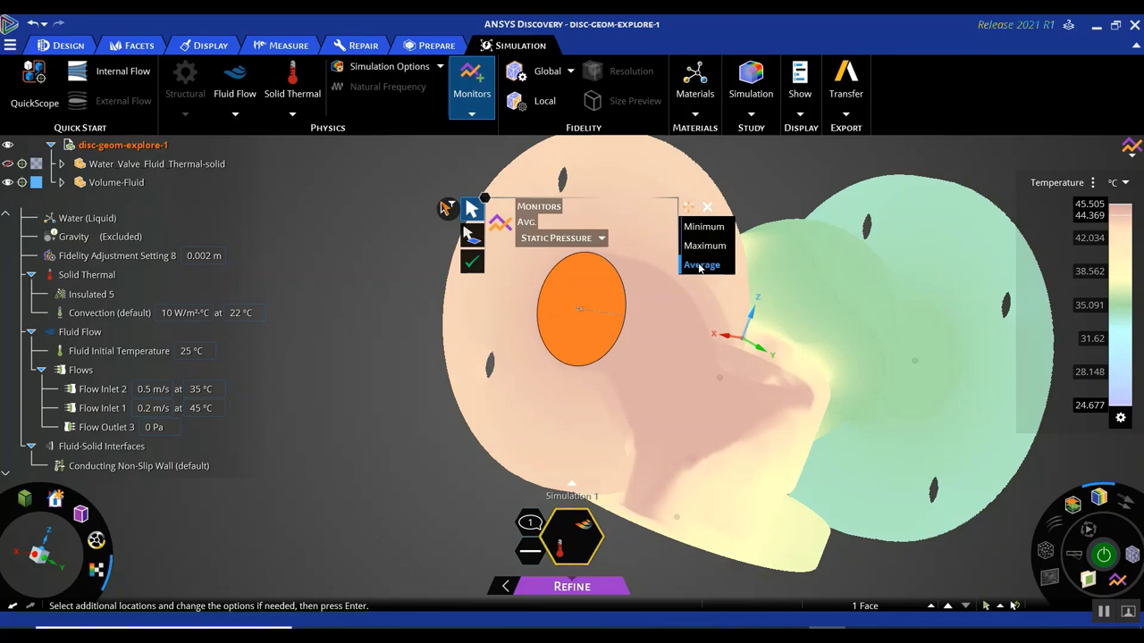
left_click(472, 263)
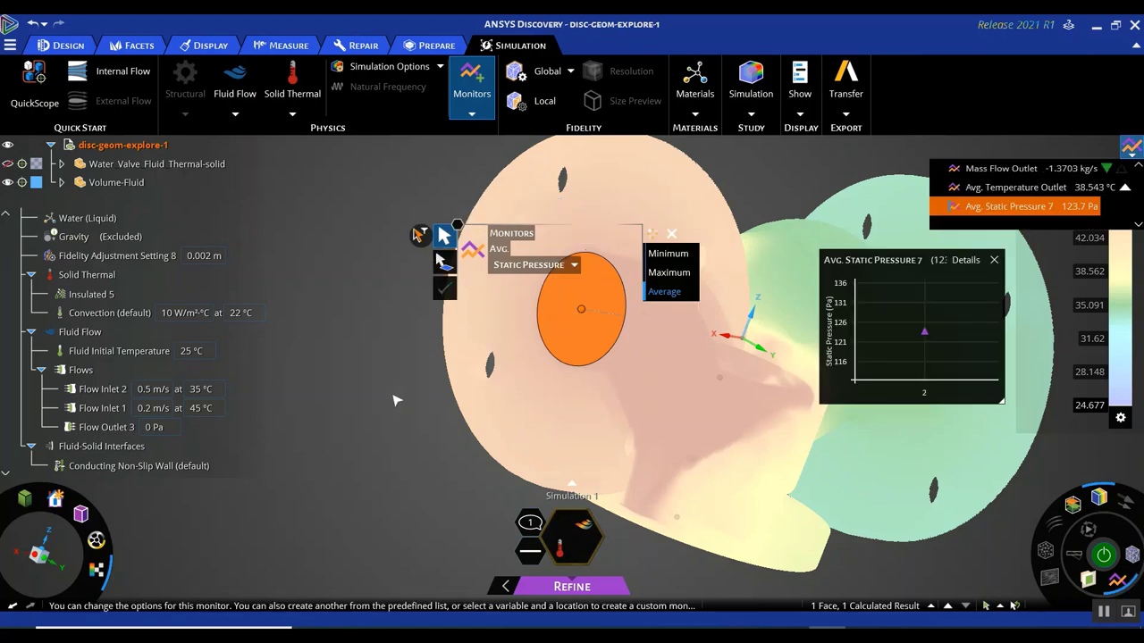
- Set the inflow velocity of Flow Inlet 1 to 0.6 m/s
scroll(397, 401, "down", 3)
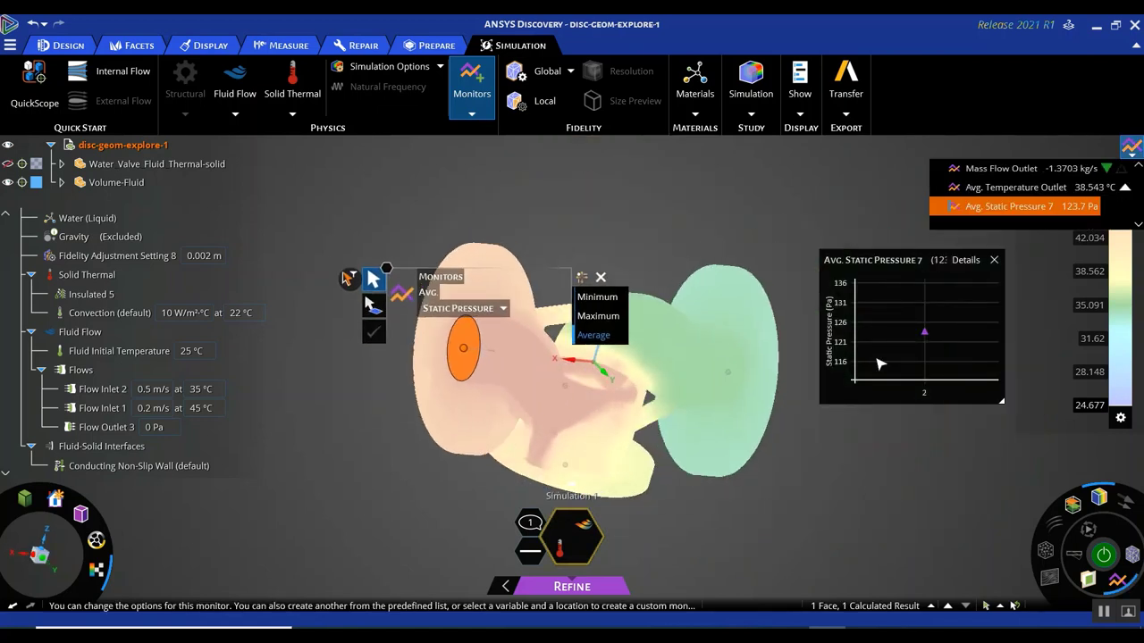
mouse_move(926, 356)
left_click(152, 408)
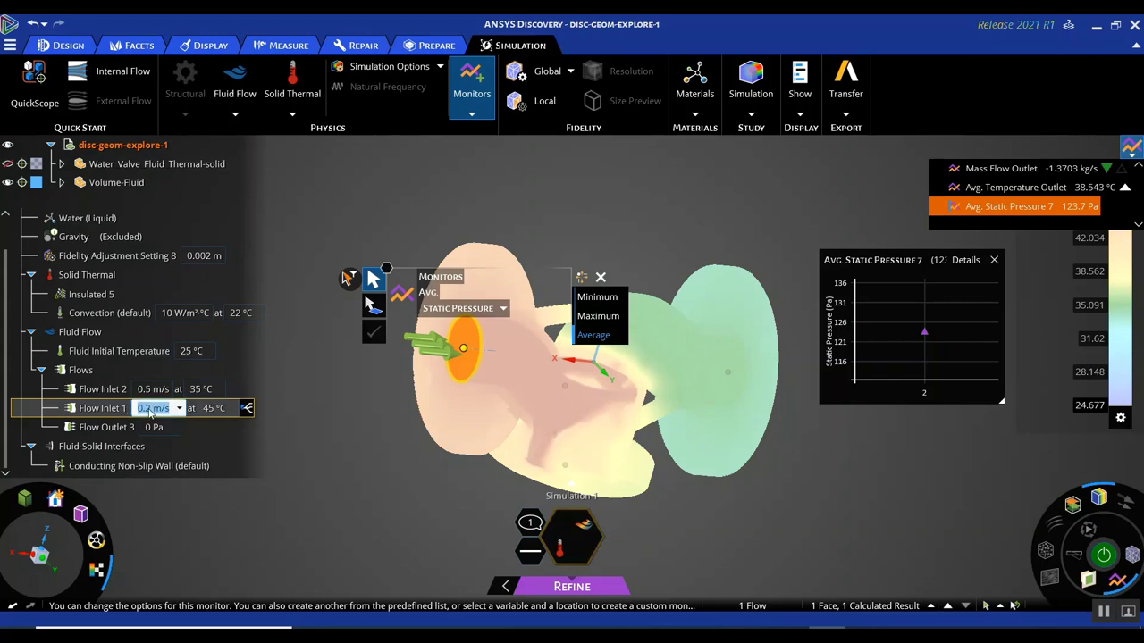
key("BackSpace")
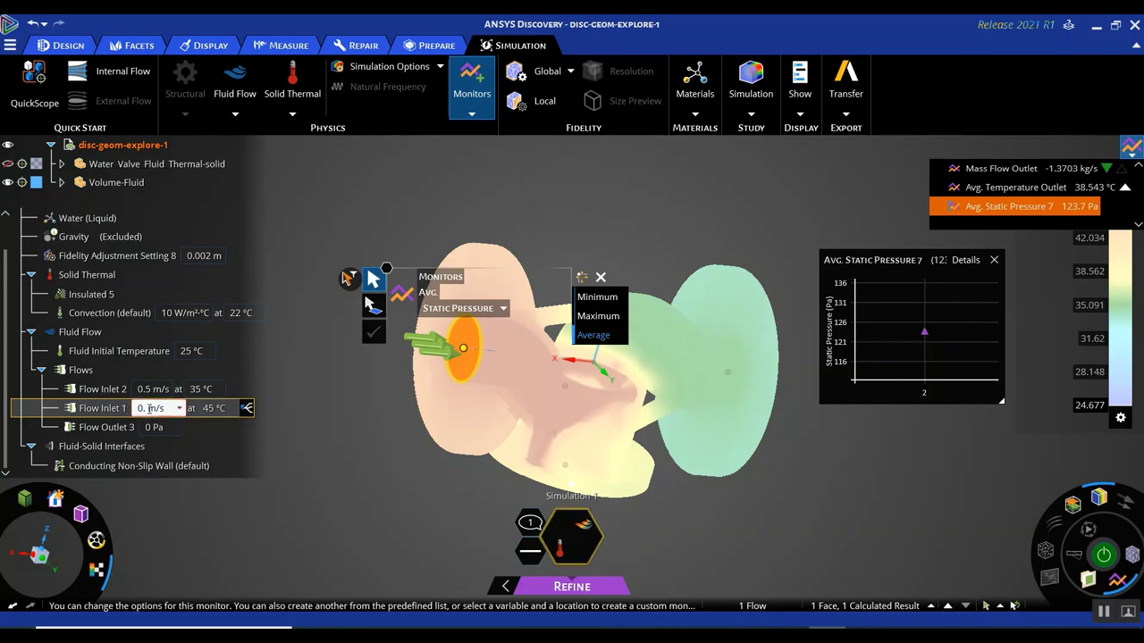
key("BackSpace")
type(".6")
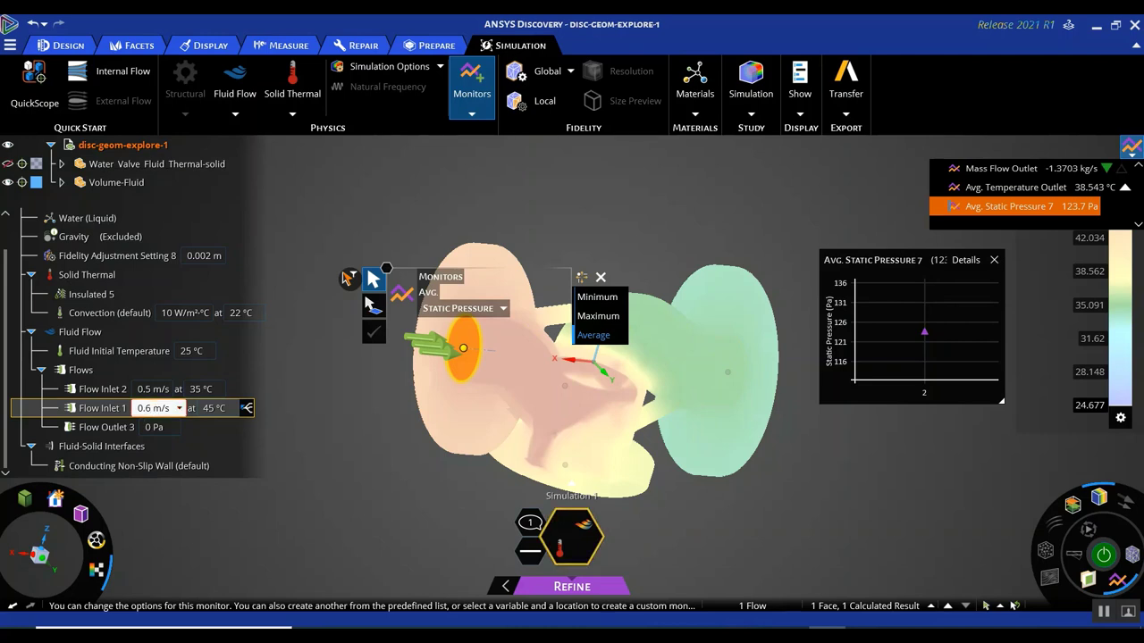
key("Return")
- Leave the monitor command and solve the Refine simulation again with the updated inlet velocity
left_click(359, 455)
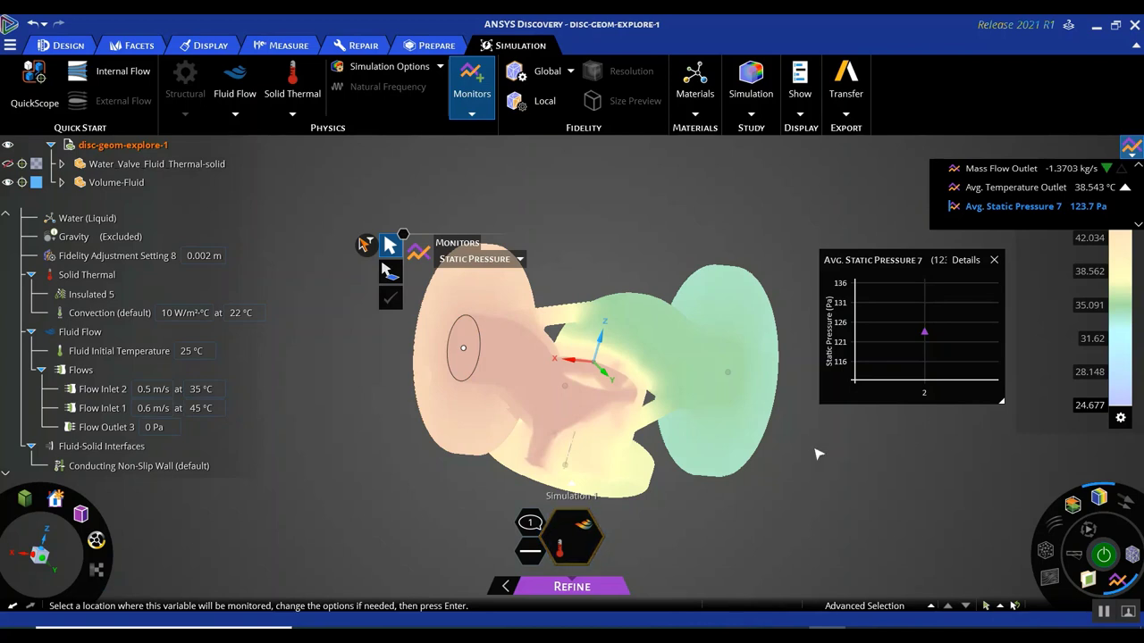
key("Escape")
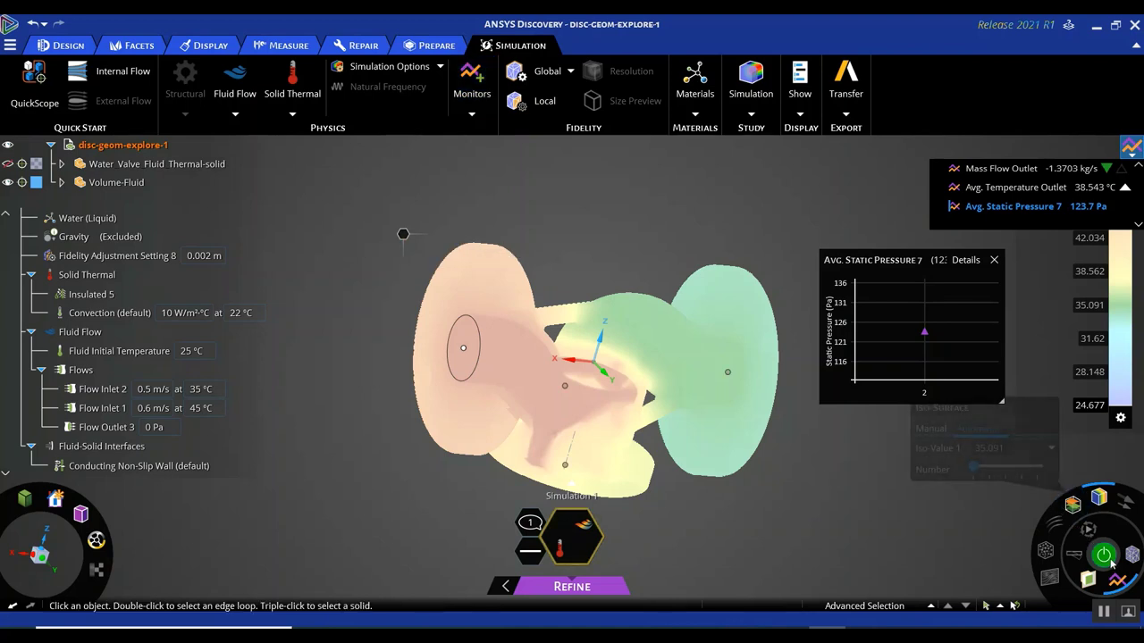
left_click(1108, 558)
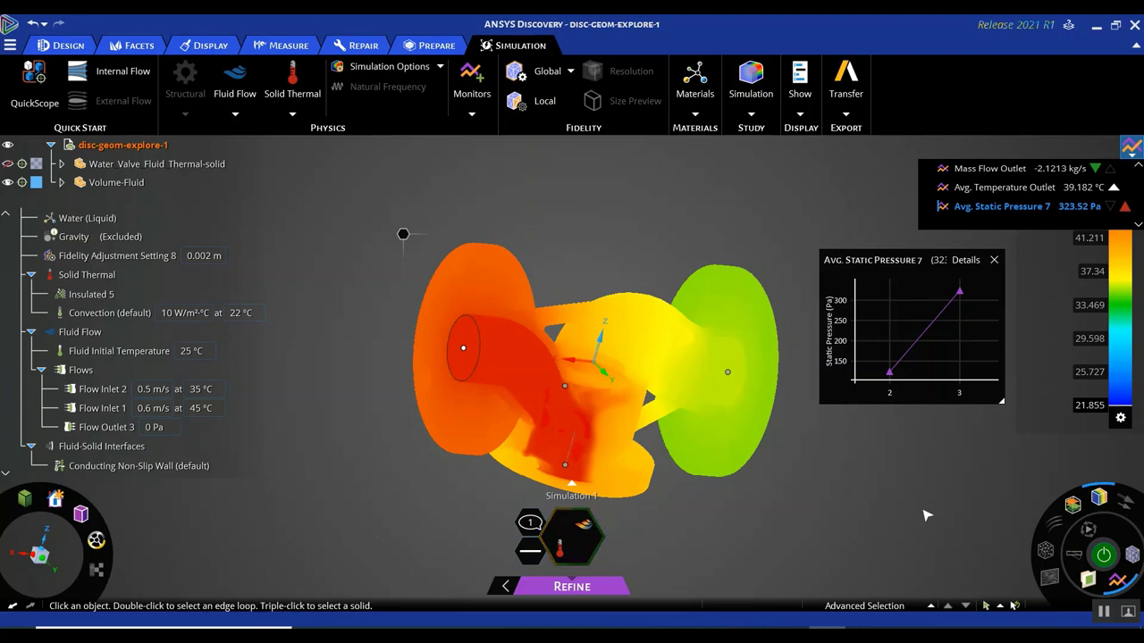
- Examine the latest point on the average static pressure chart and compare it with the Flow Inlet 1 velocity and monitor list entry
mouse_move(962, 304)
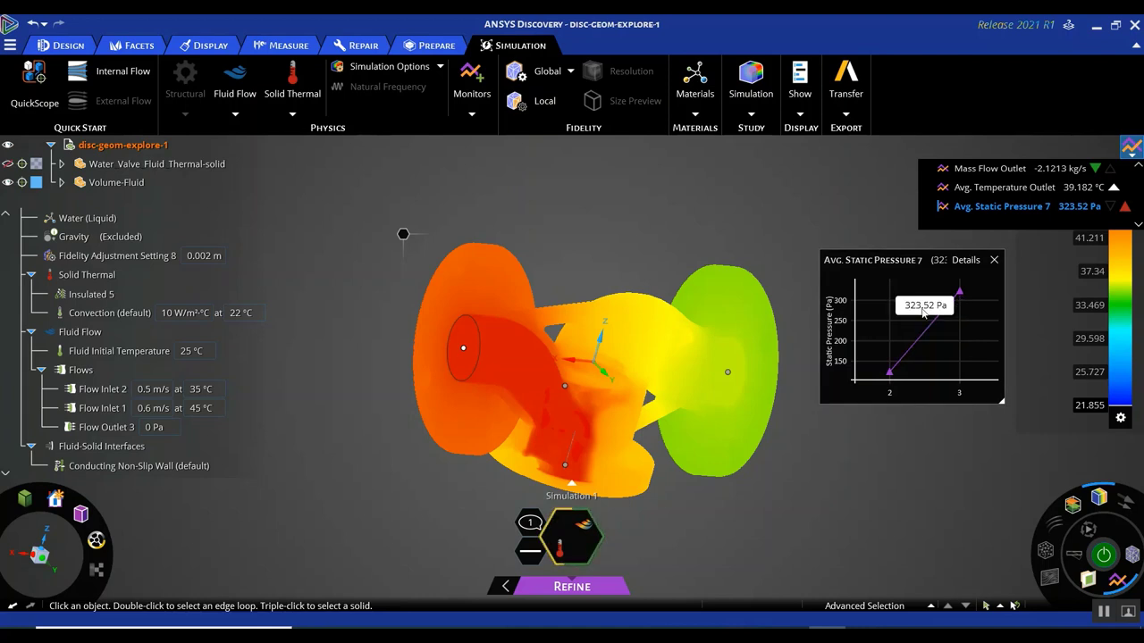
left_click(148, 409)
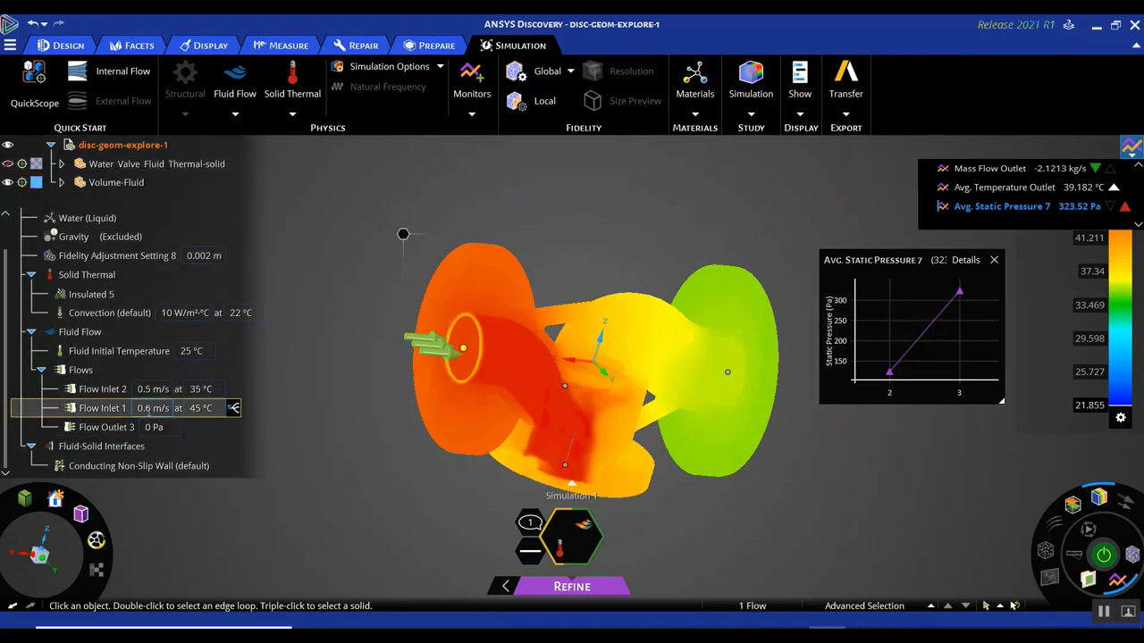
key("Escape")
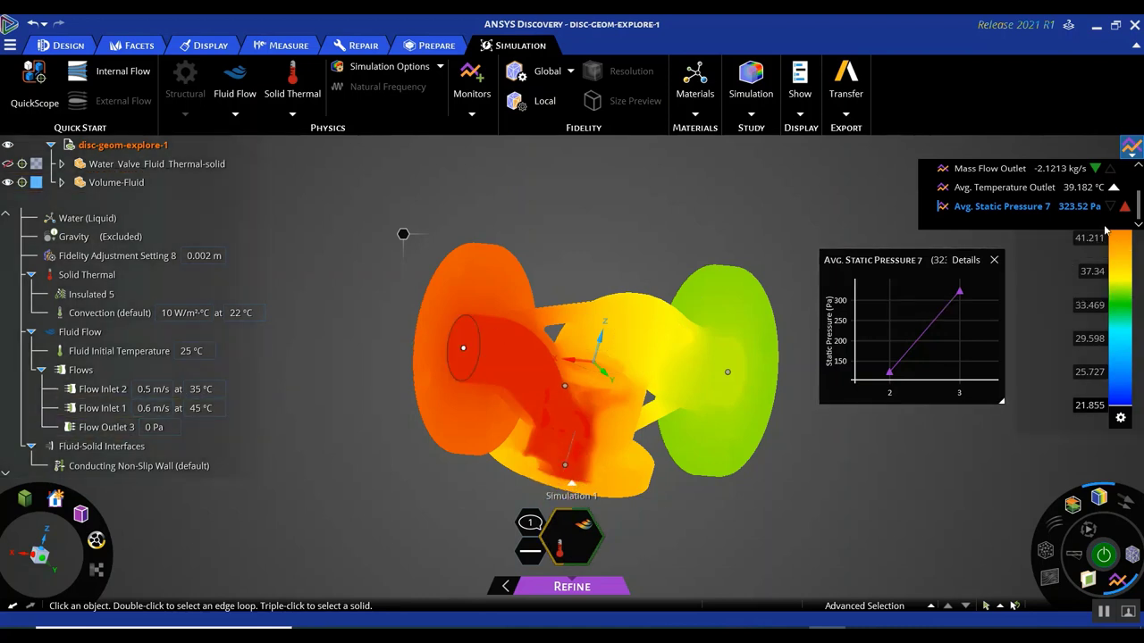
mouse_move(960, 296)
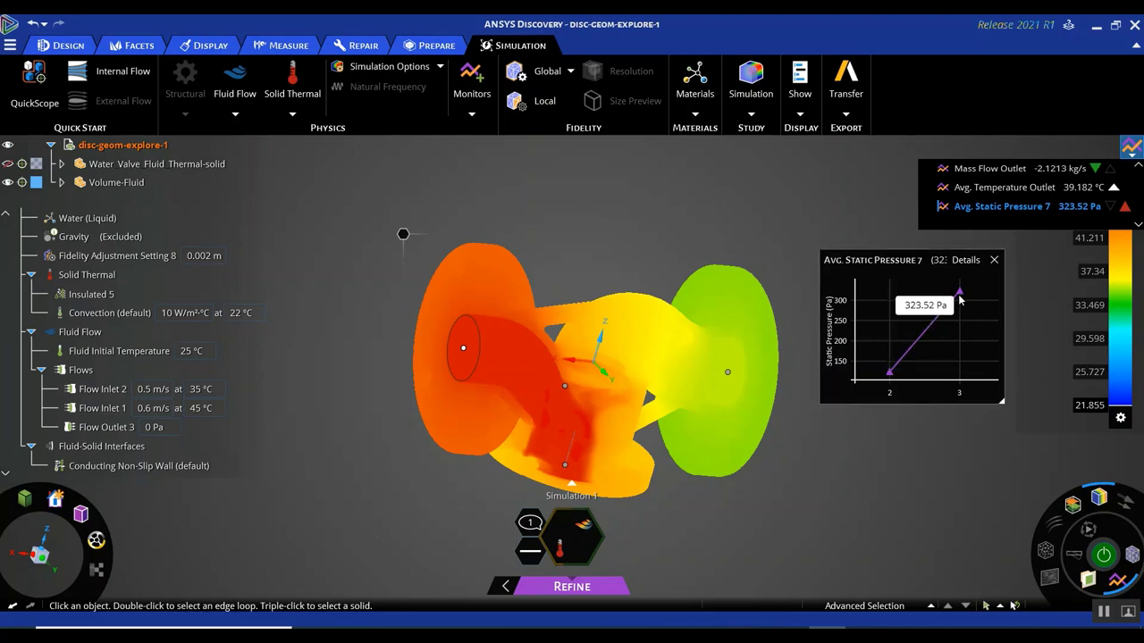
left_click(1117, 210)
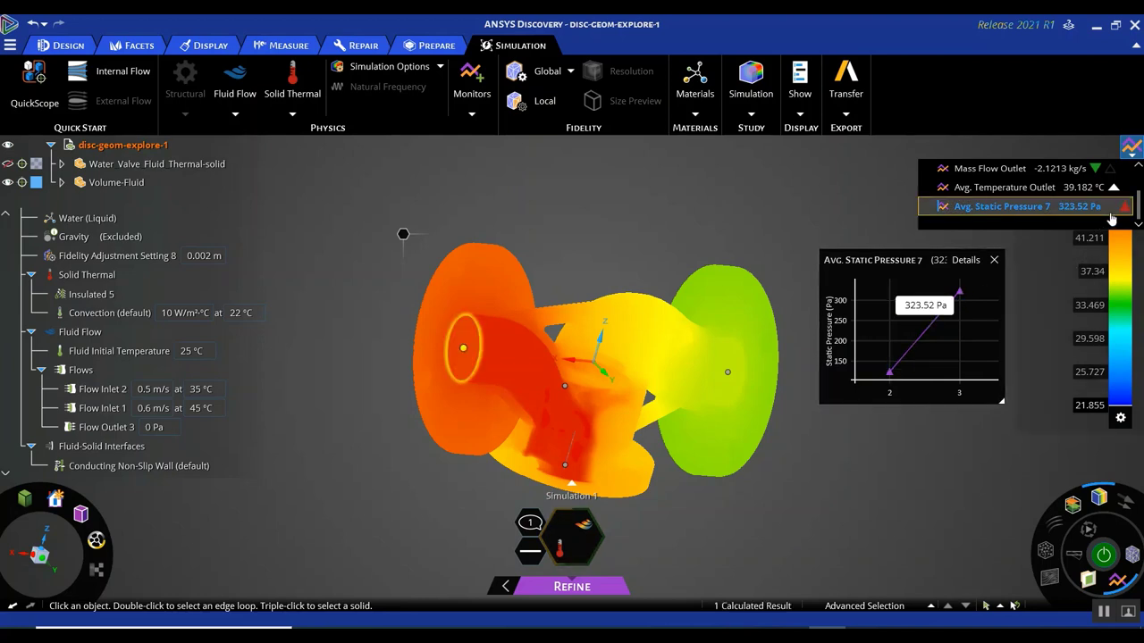